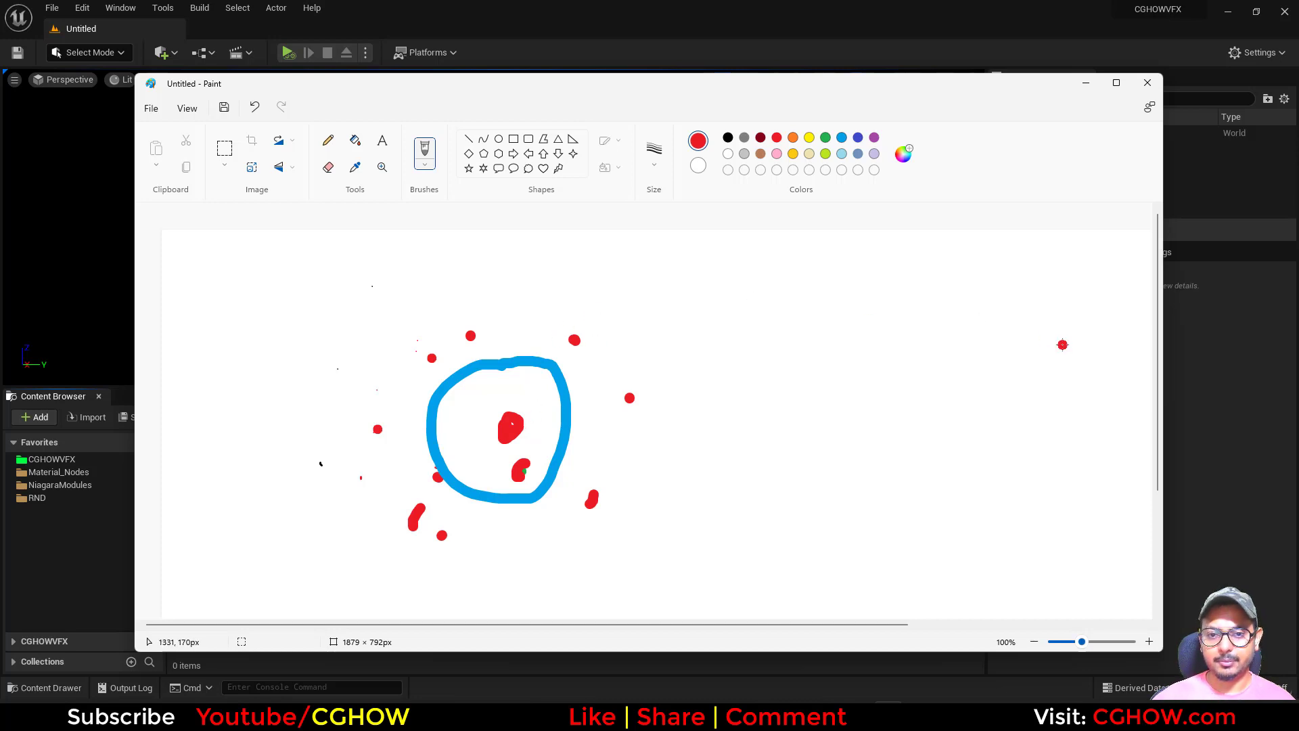
Step: Put away the Paint sketch, glance at the channel's particle flow videos in the browser, and return to Unreal Editor
left_click(1088, 82)
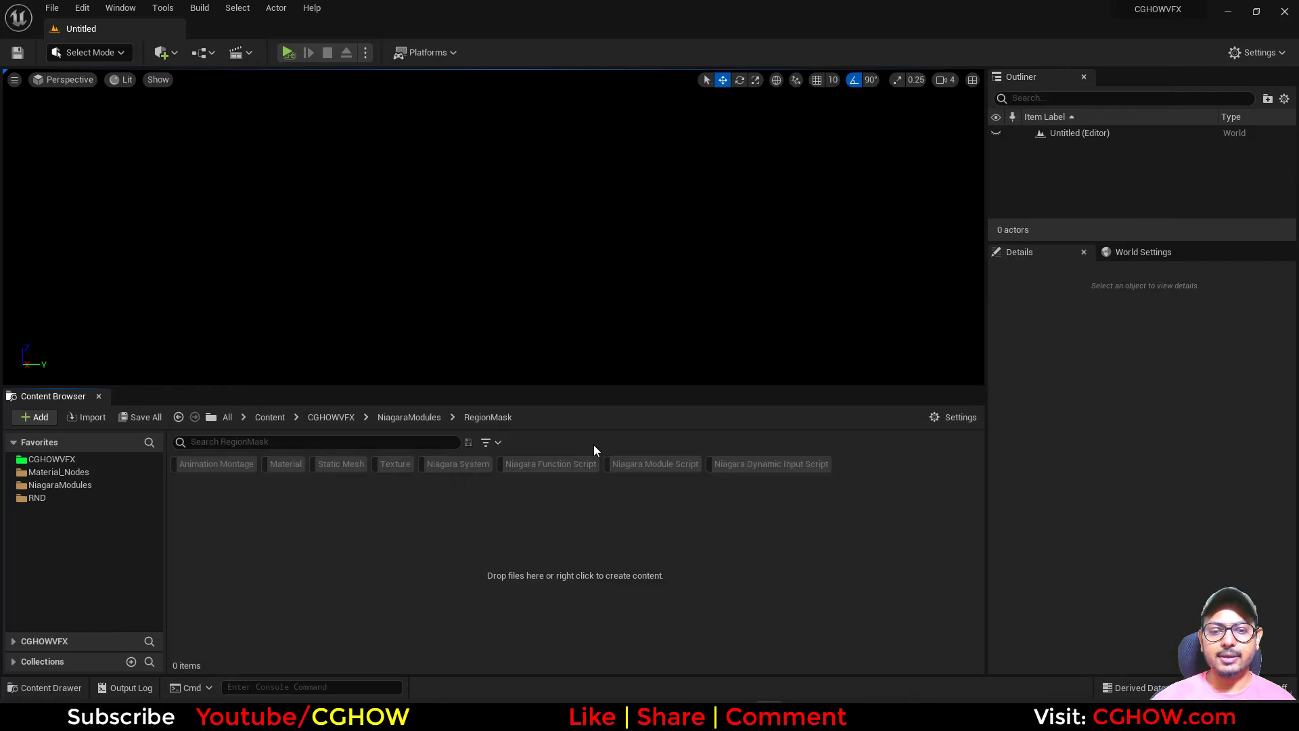
key("alt+Tab")
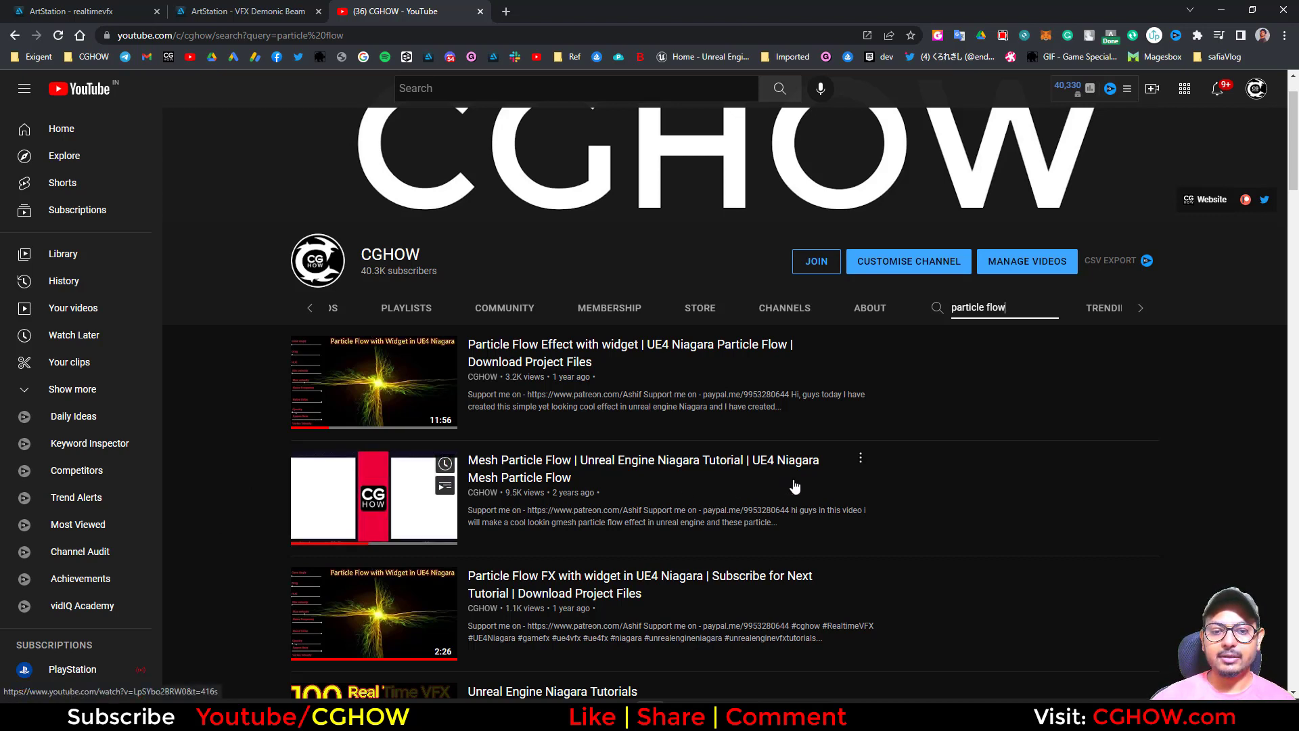
left_click(1226, 11)
Step: Create a Niagara system named FX in the RegionMask folder, based on the Fountain emitter template
right_click(312, 533)
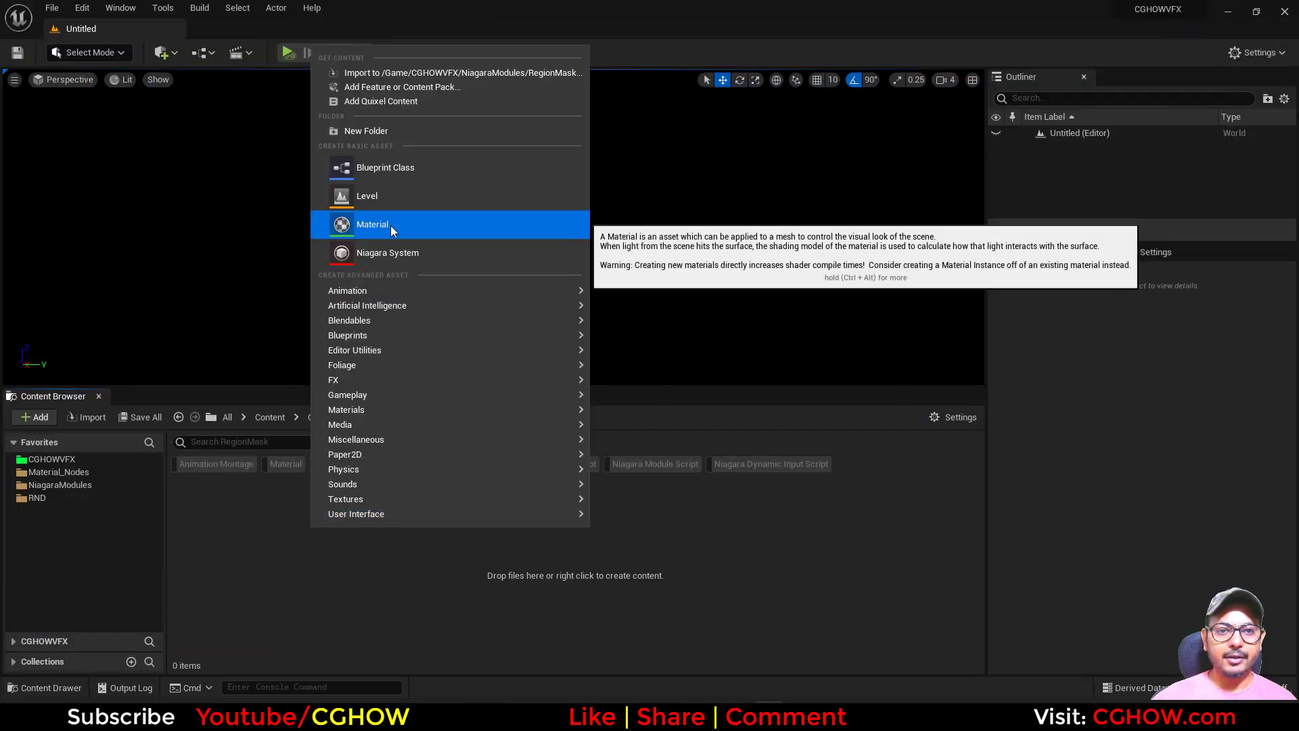
left_click(375, 252)
left_click(636, 549)
left_click(642, 465)
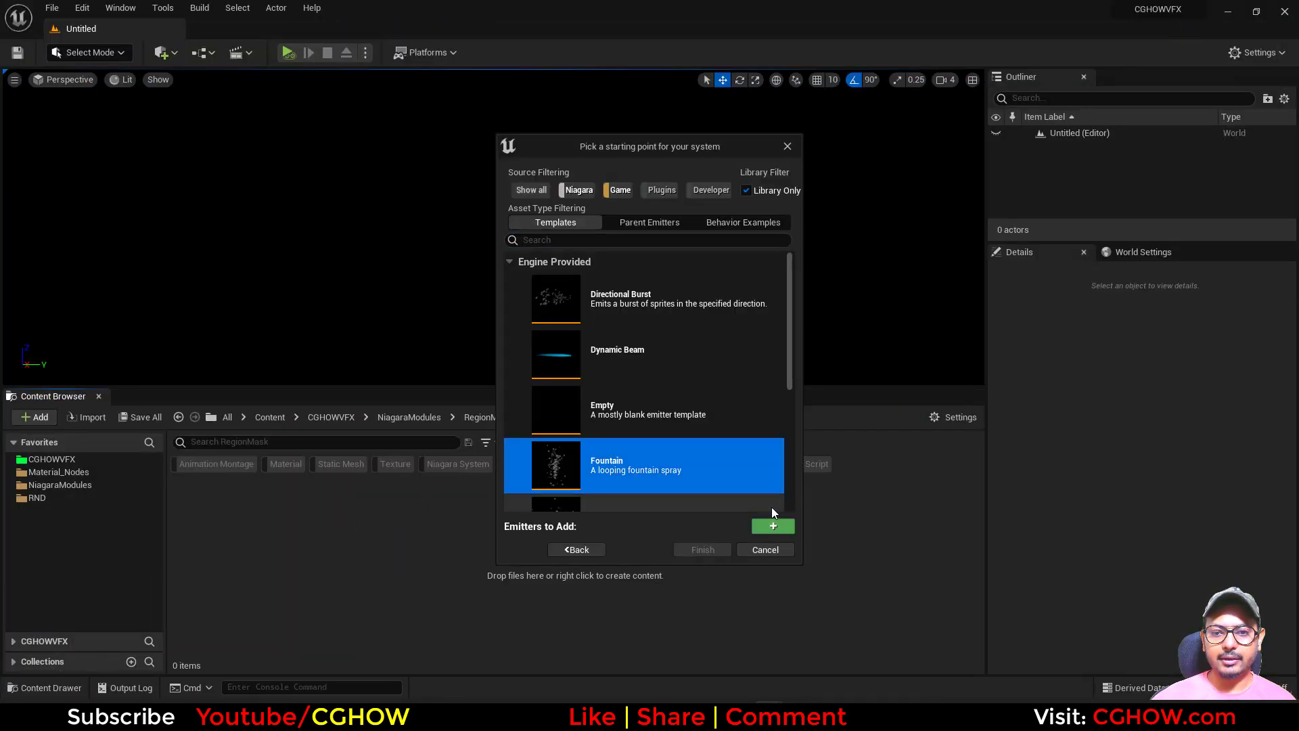
left_click(772, 511)
left_click(713, 553)
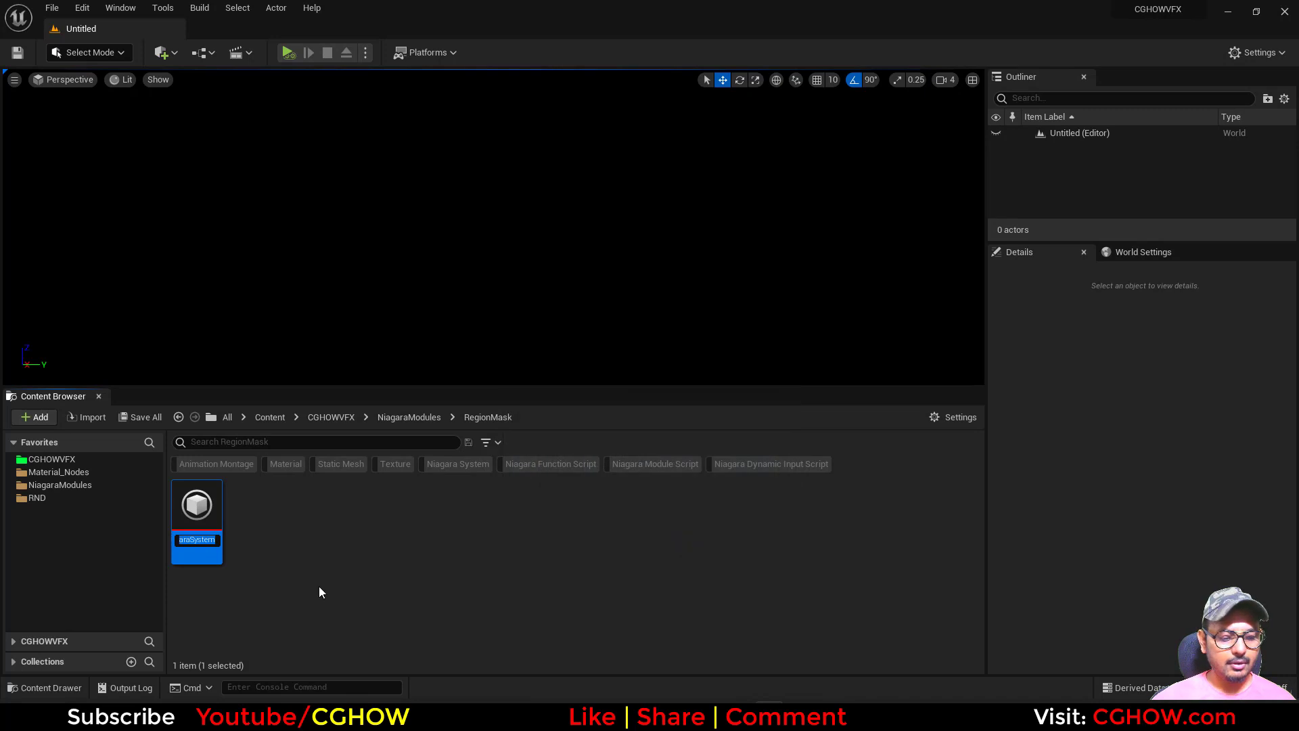
type("FX")
key("Return")
Step: Open the FX system, add a Region Mask module to Fountain's Particle Spawn stage, and review its region types
double_click(197, 511)
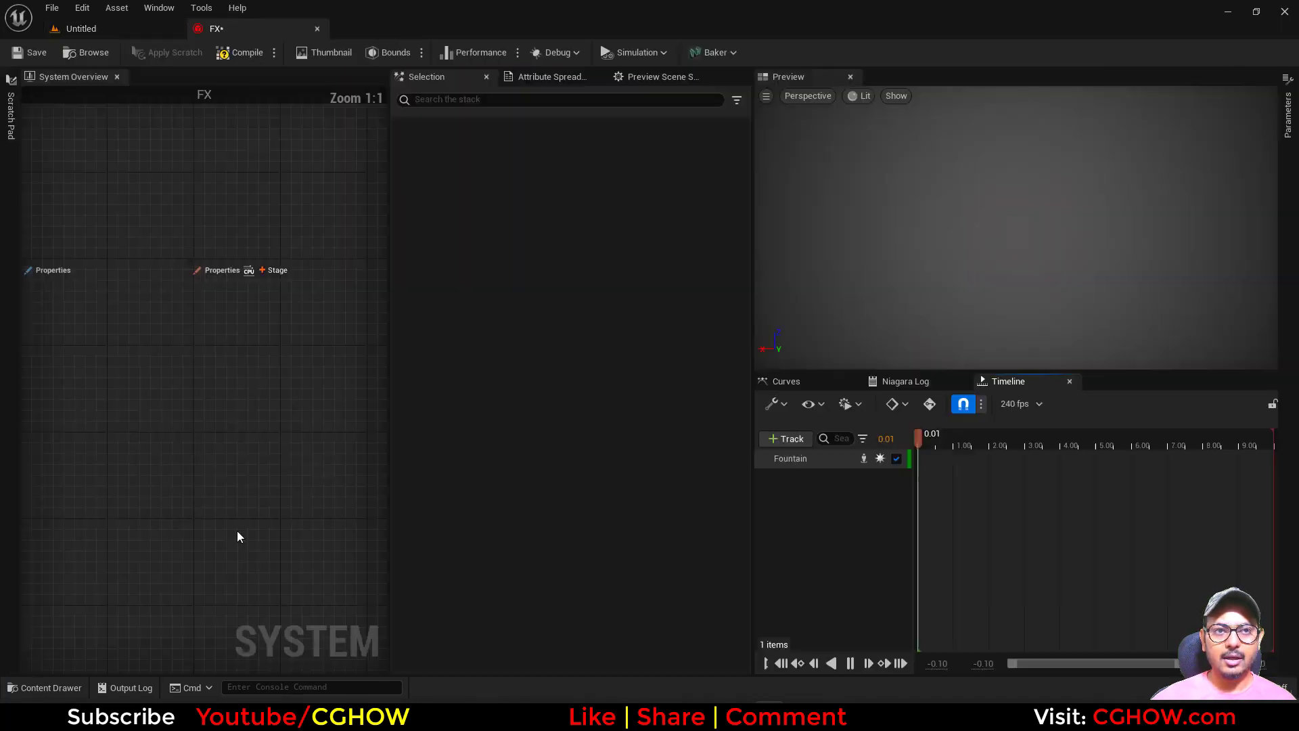
left_click(270, 305)
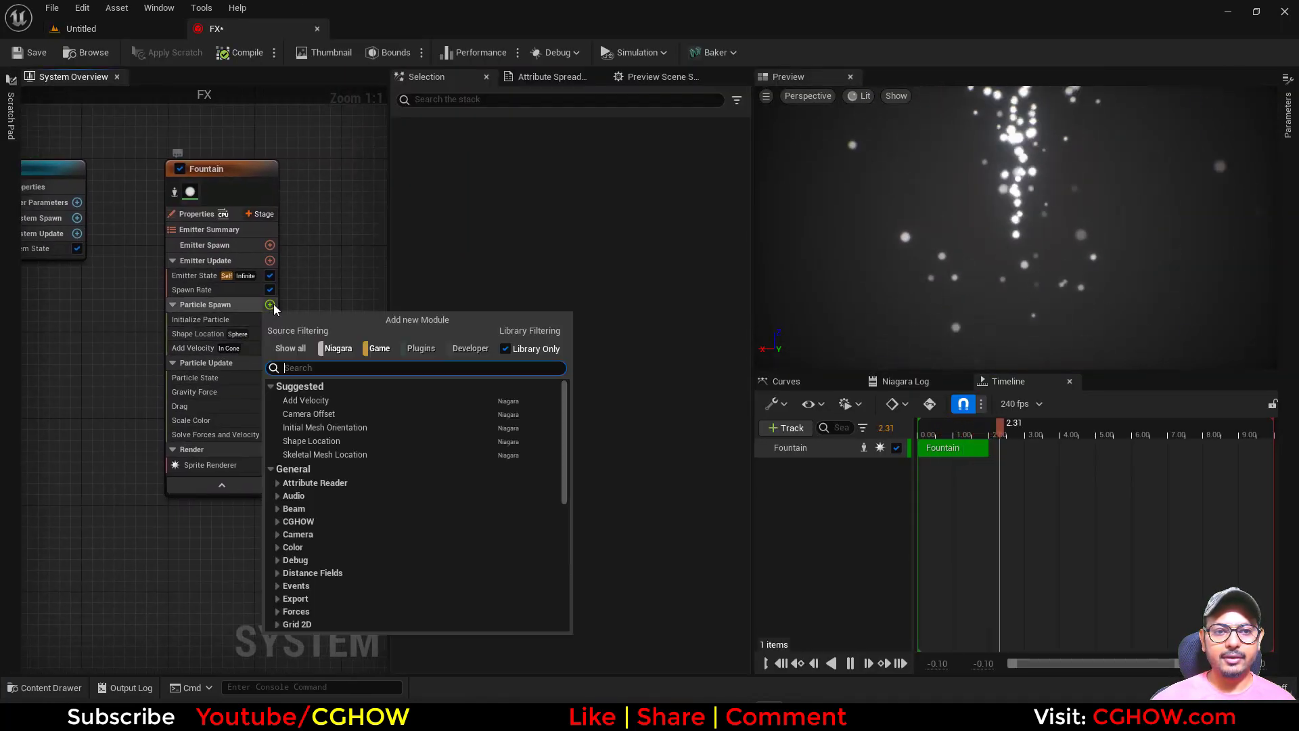
scroll(319, 483, "down", 4)
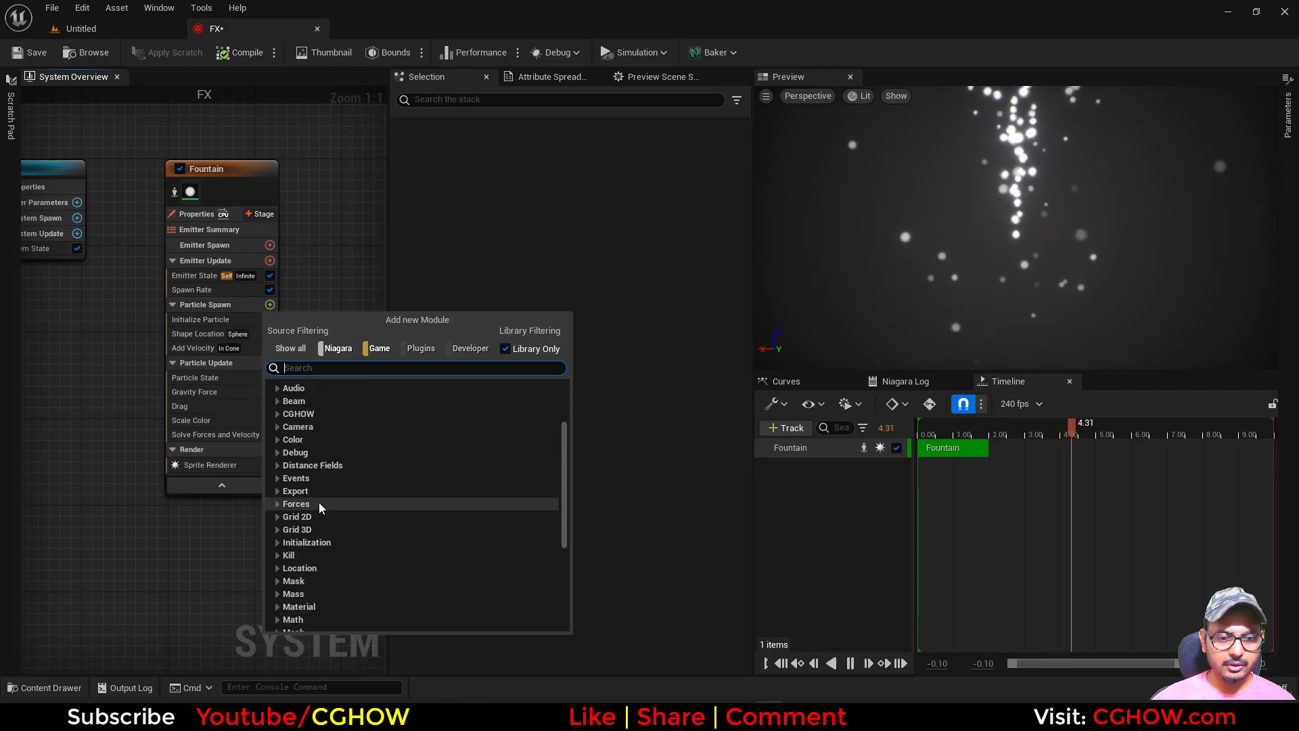
left_click(287, 583)
left_click(335, 598)
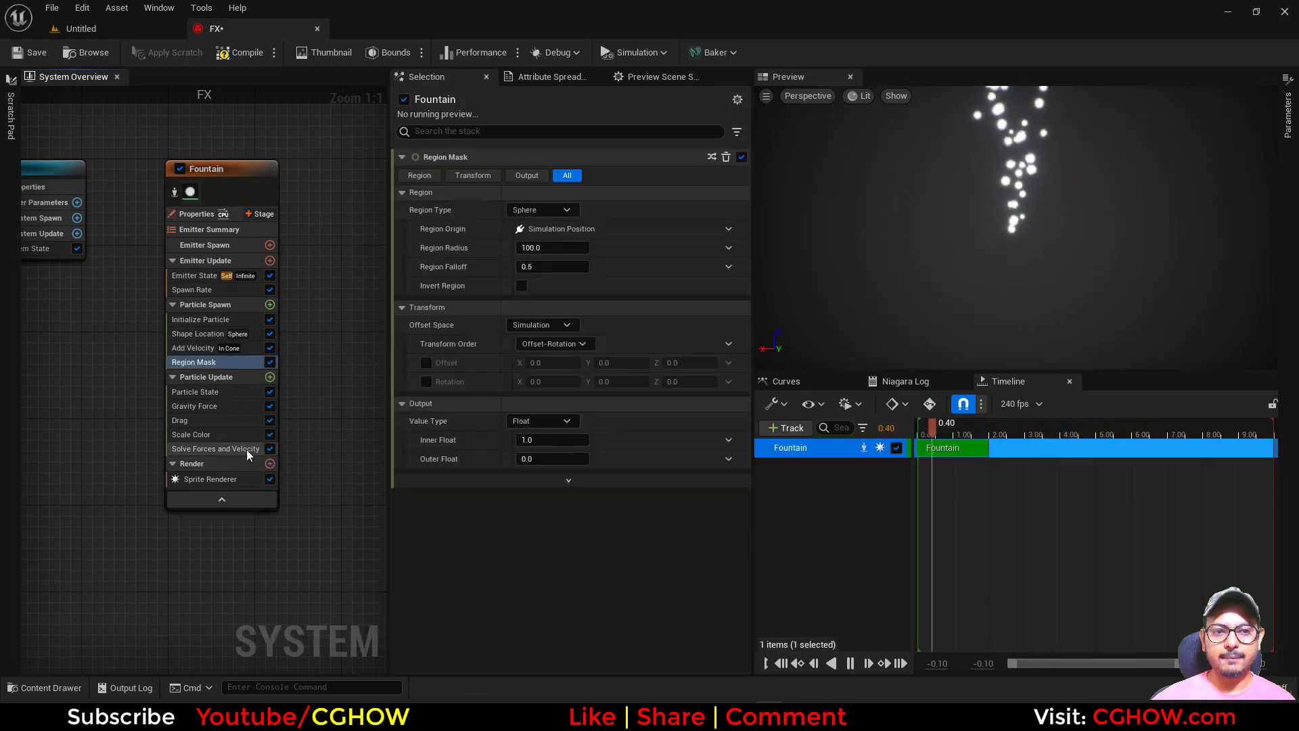
left_click(546, 209)
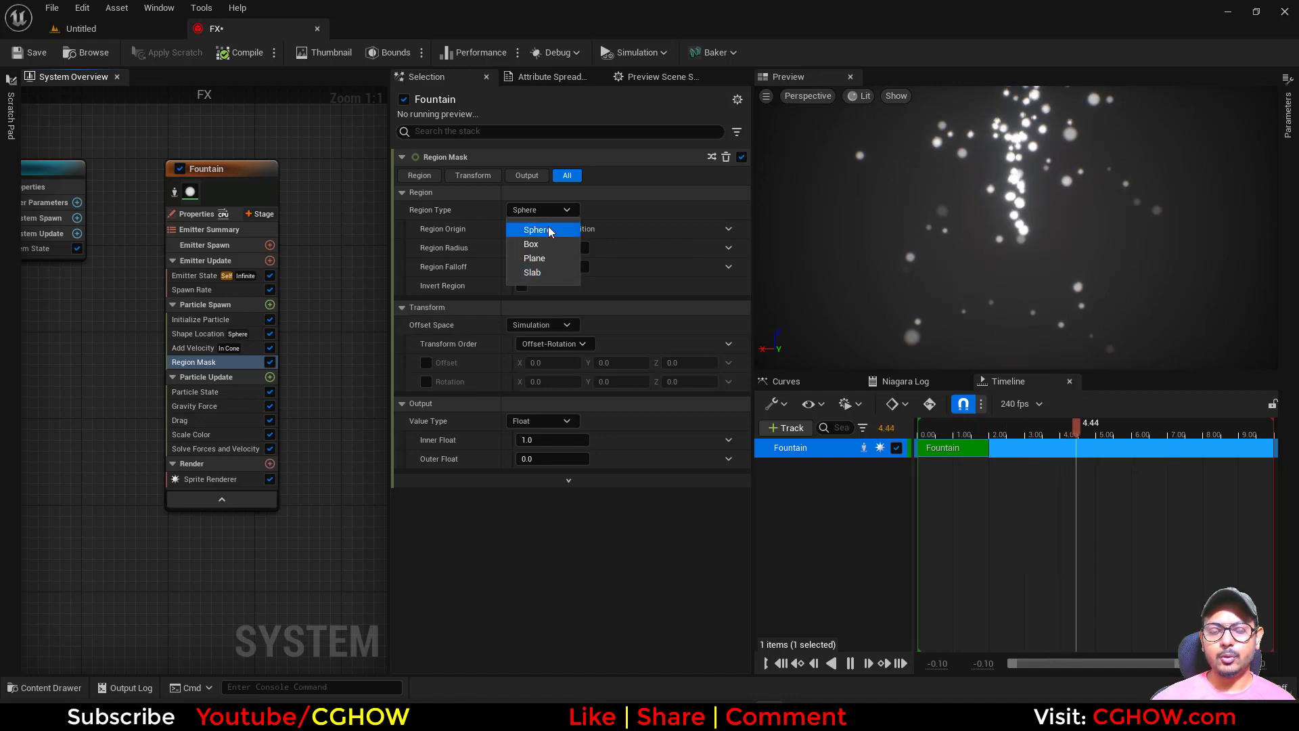
left_click(360, 385)
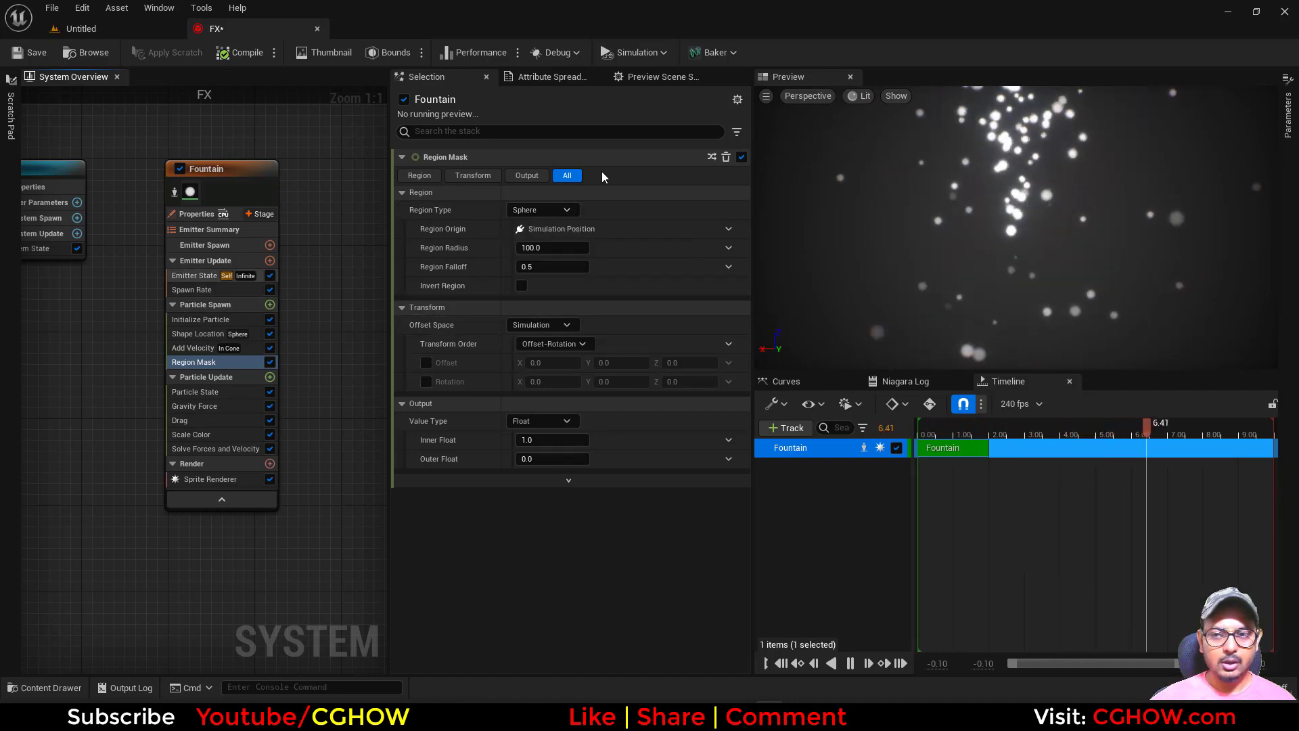
left_click(670, 76)
left_click(708, 76)
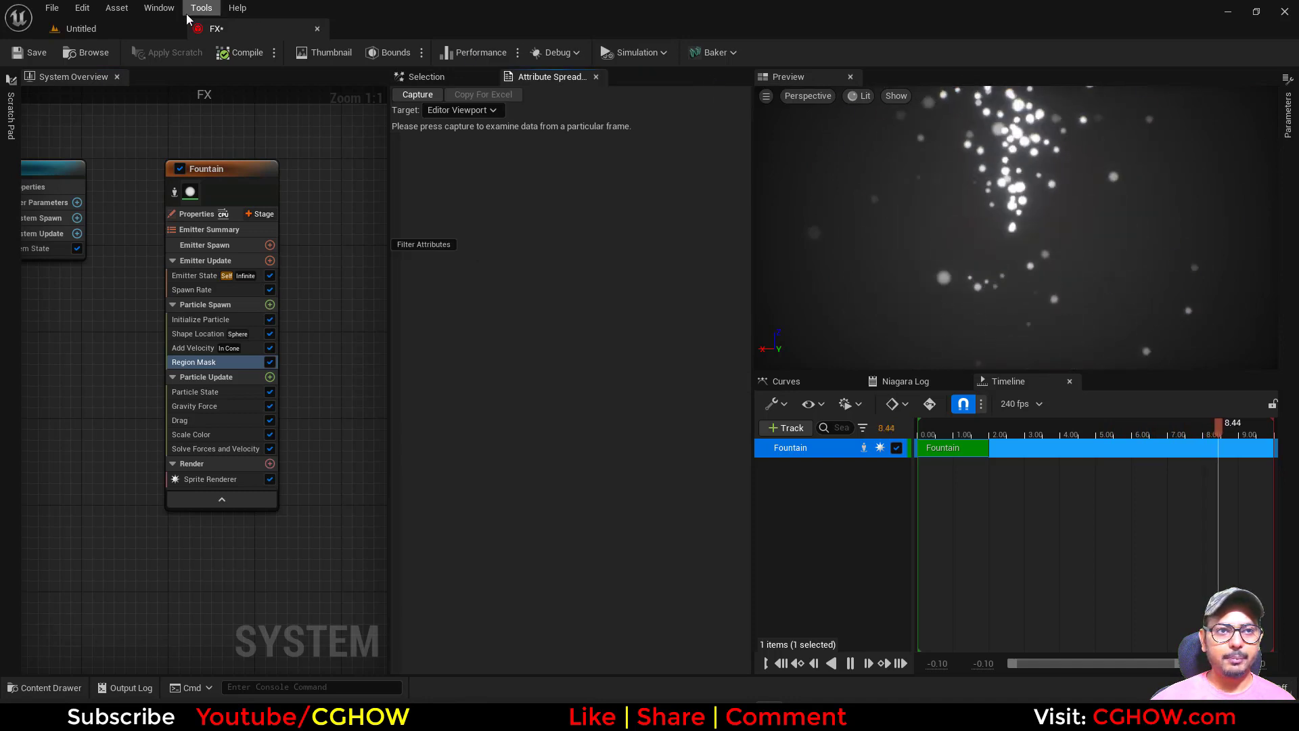
left_click(159, 7)
left_click(277, 132)
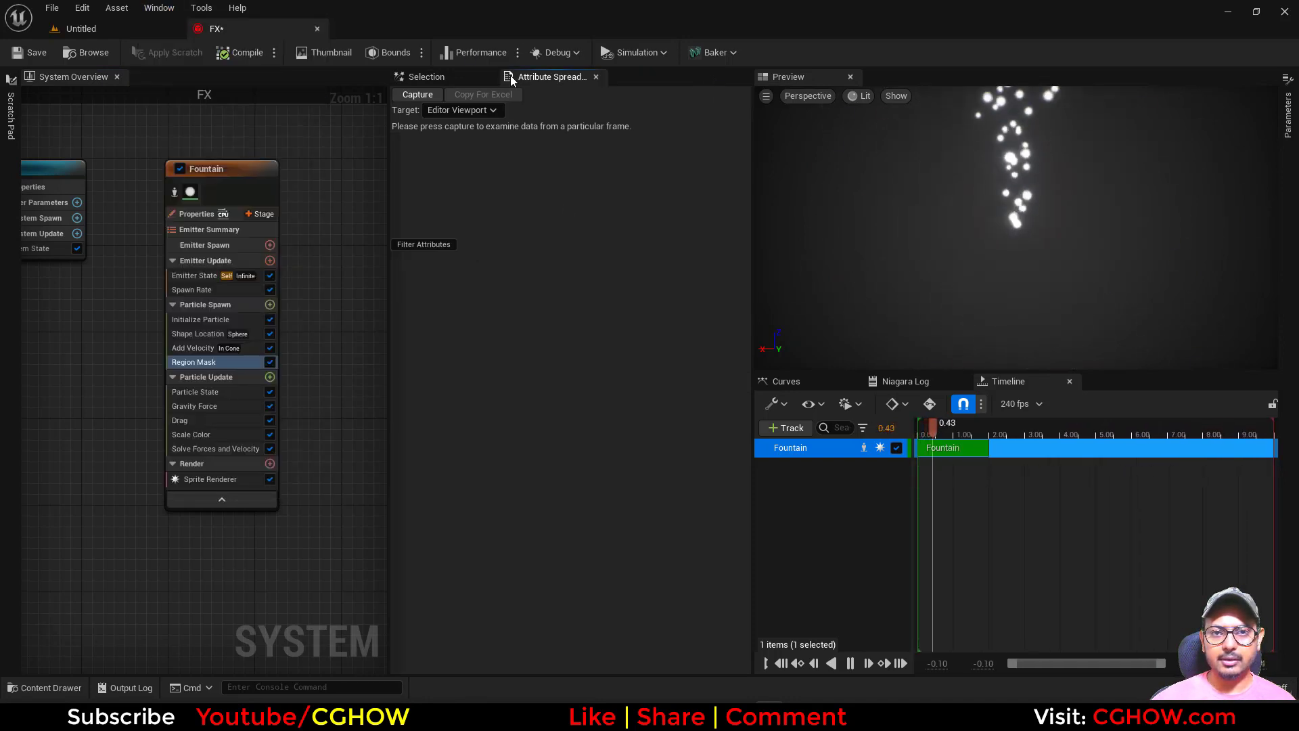
left_click(449, 76)
left_click(159, 8)
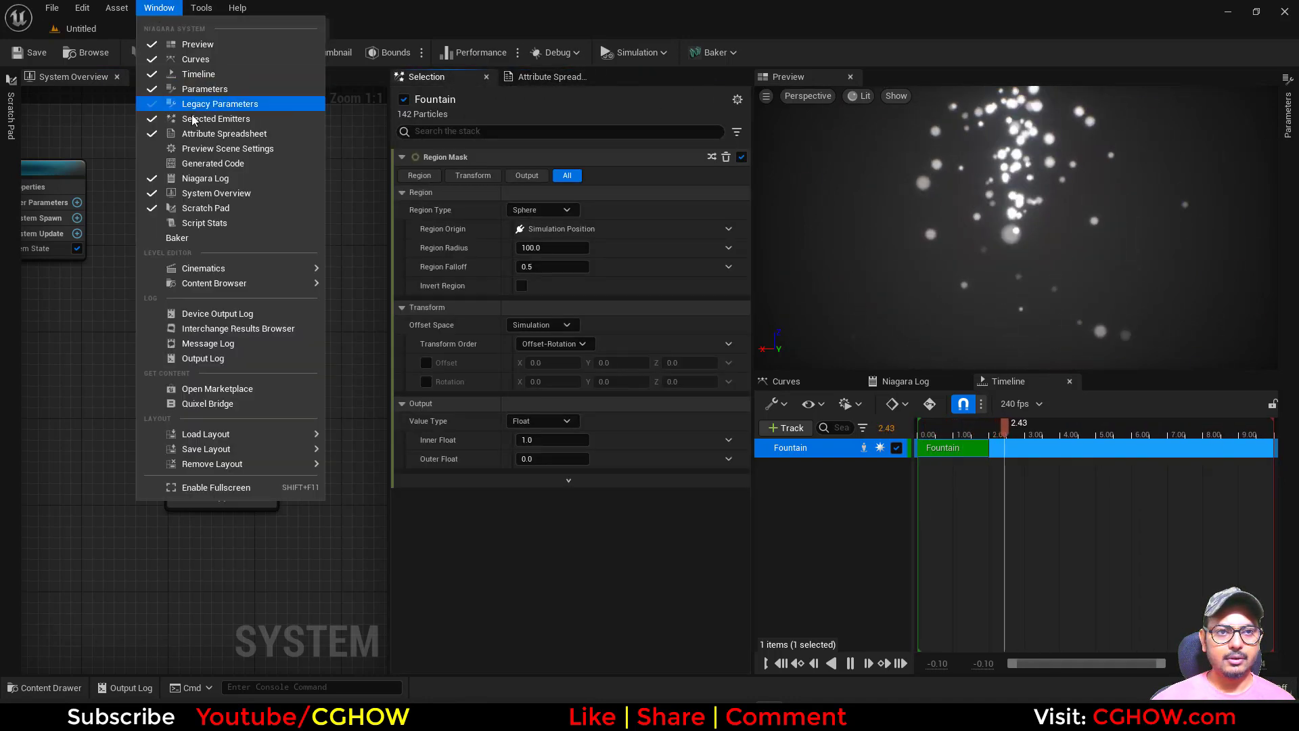
left_click(227, 148)
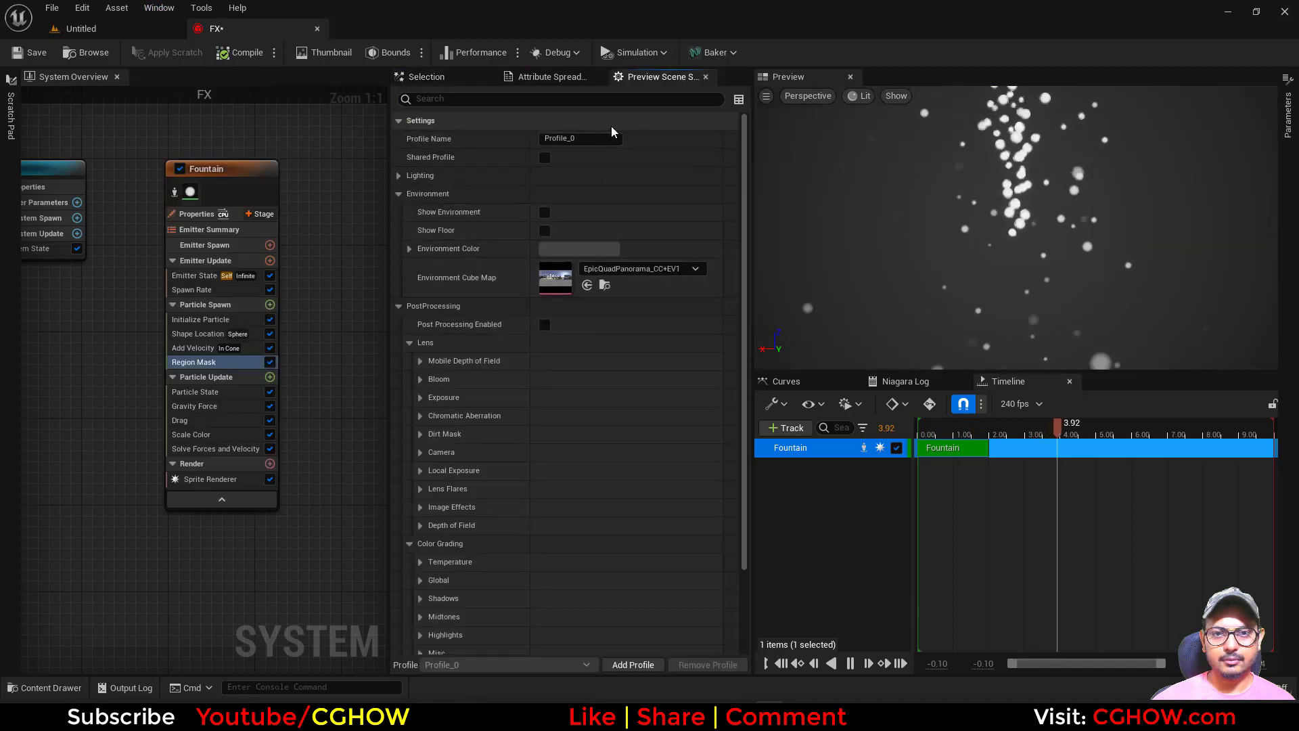
left_click(428, 75)
Step: Change the Shape Location primitive to Box / Plane with a box size of X 500, Y 500 and Z 0
right_click_drag(113, 393, 91, 383)
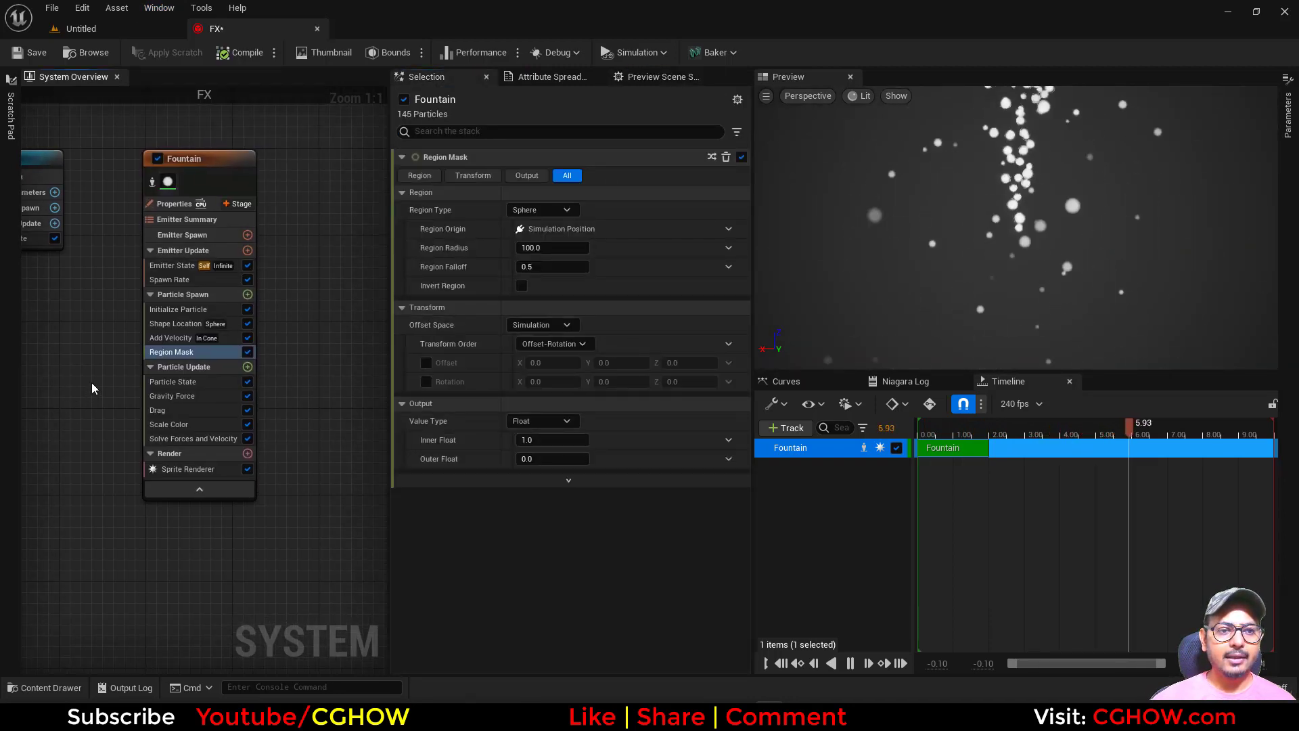
left_click(186, 279)
left_click(176, 322)
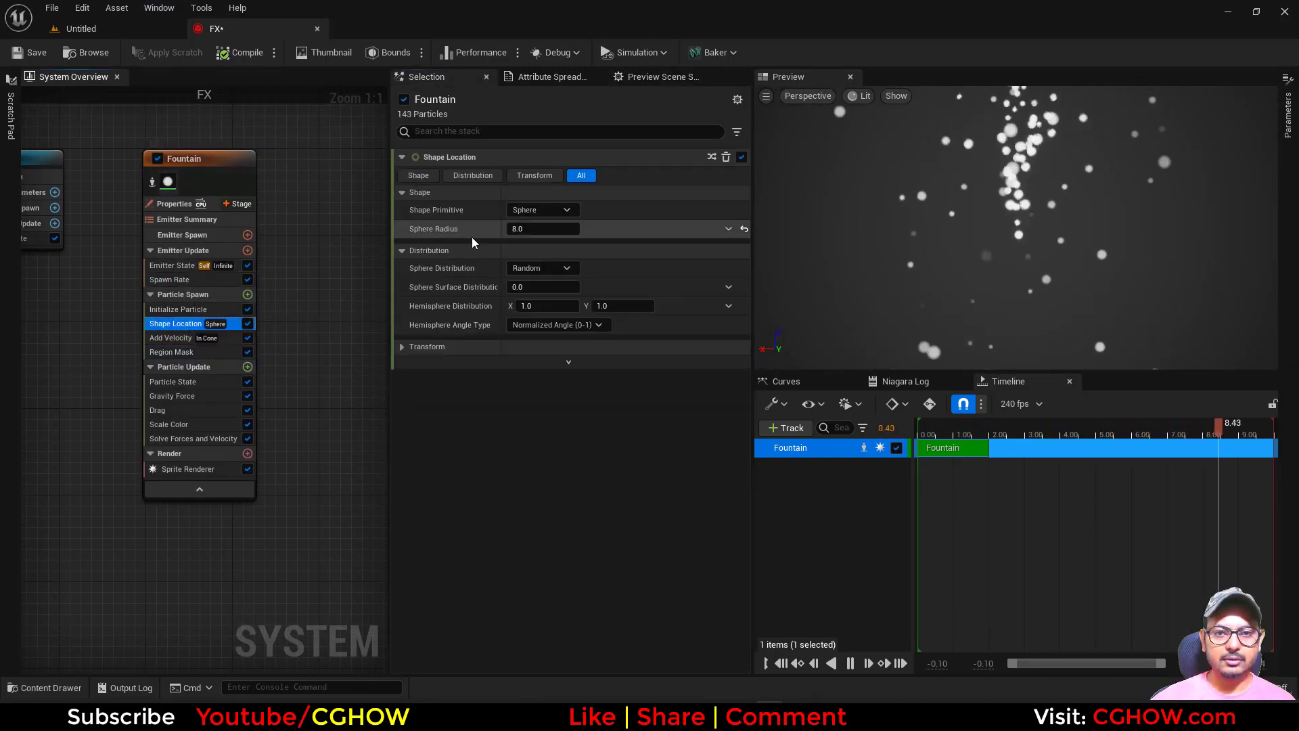
left_click(541, 210)
left_click(545, 258)
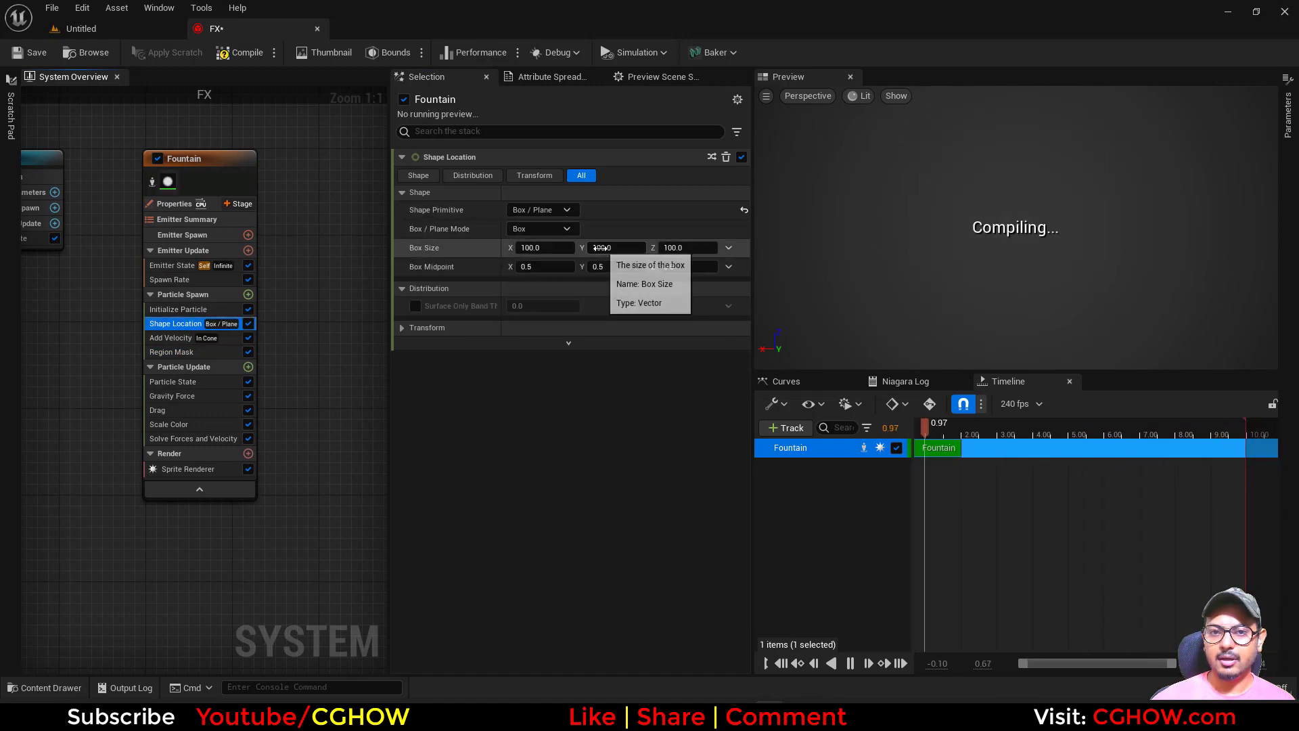
left_click(557, 247)
type("500")
key("Tab")
type("50")
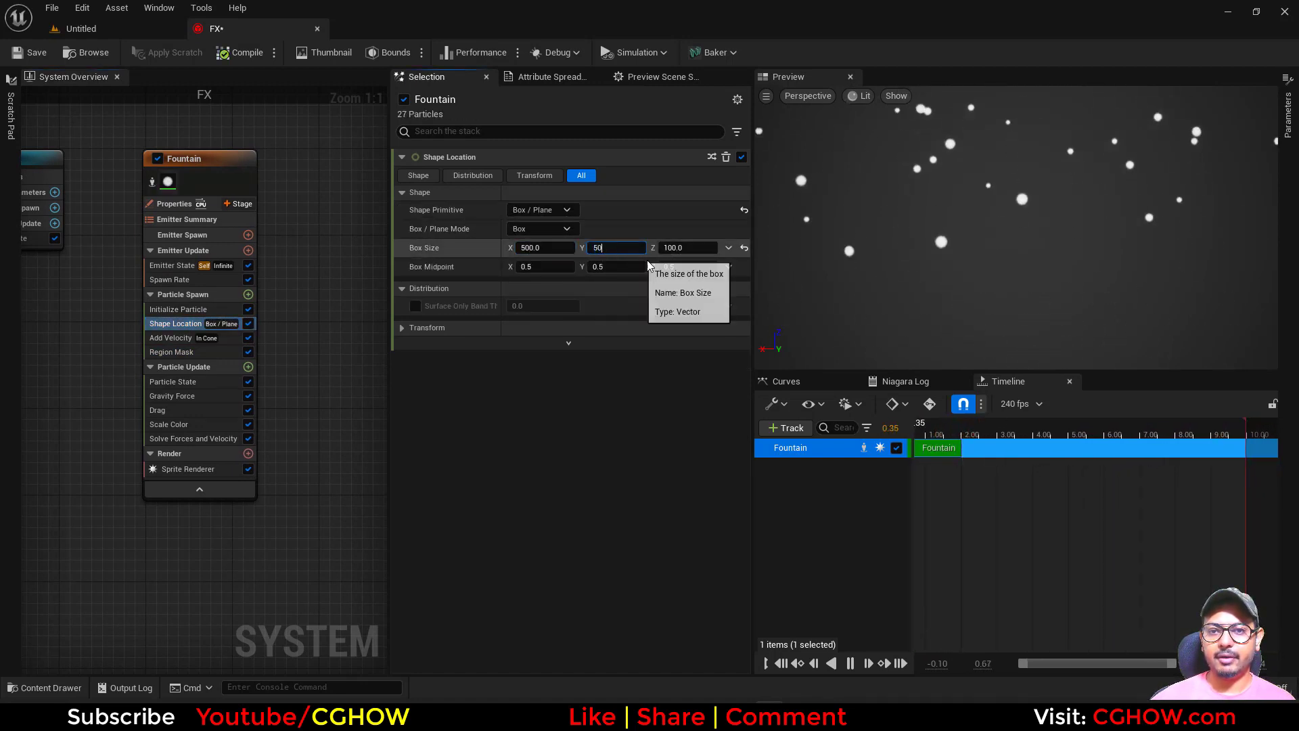
type("0")
key("Tab")
type("0")
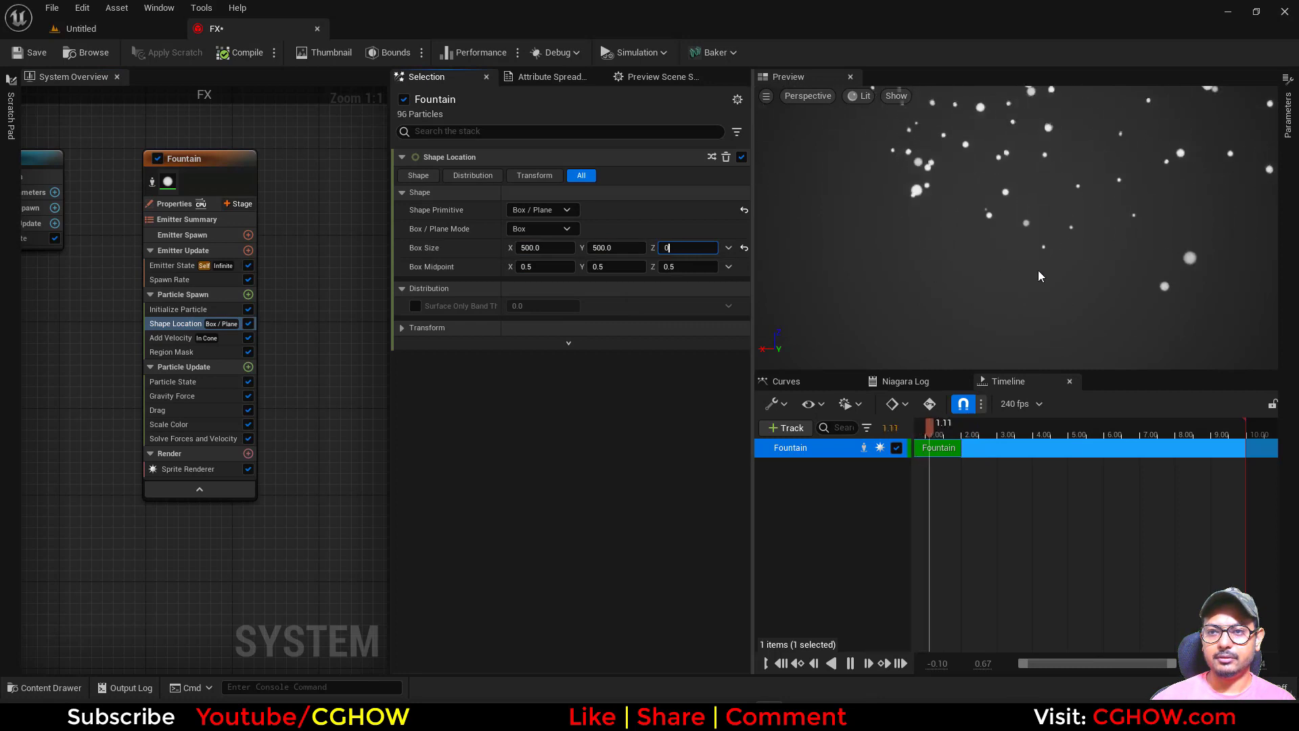
Step: Delete the Add Velocity and Gravity Force modules from the Fountain emitter
left_click(168, 338)
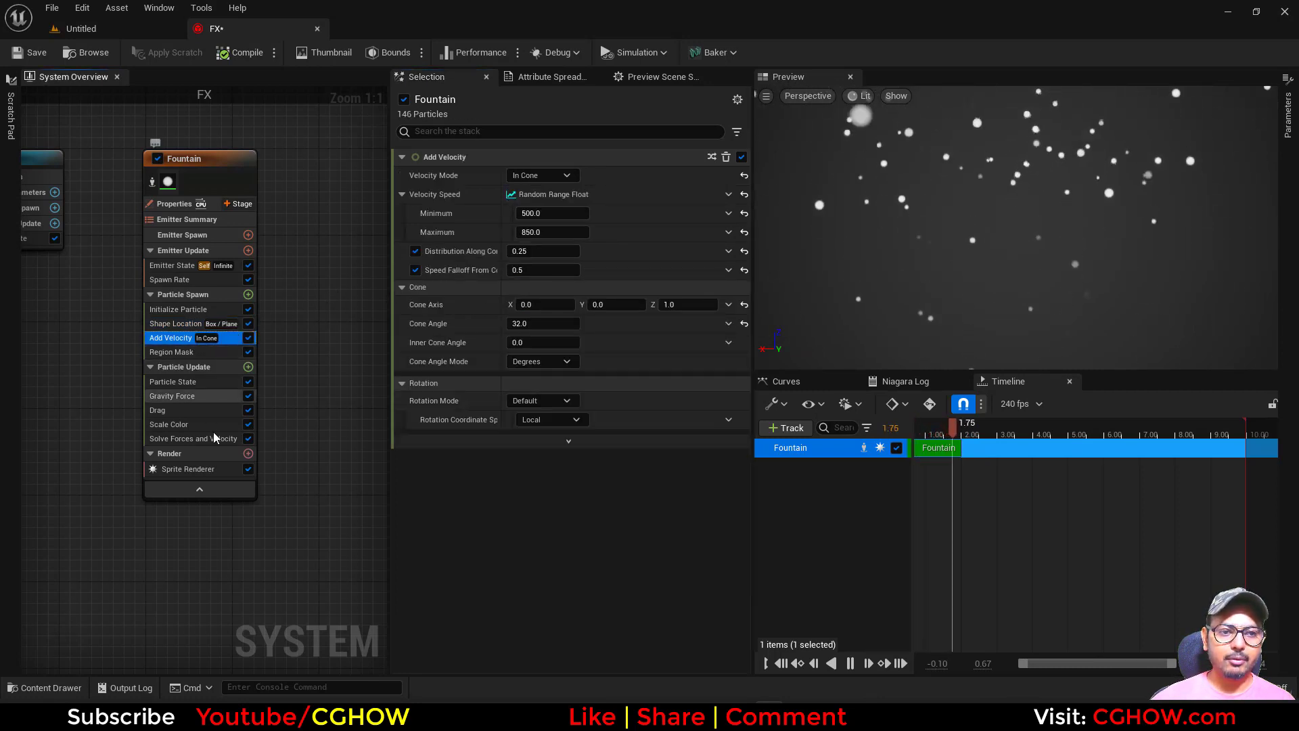
key("Delete")
left_click(171, 380)
key("Delete")
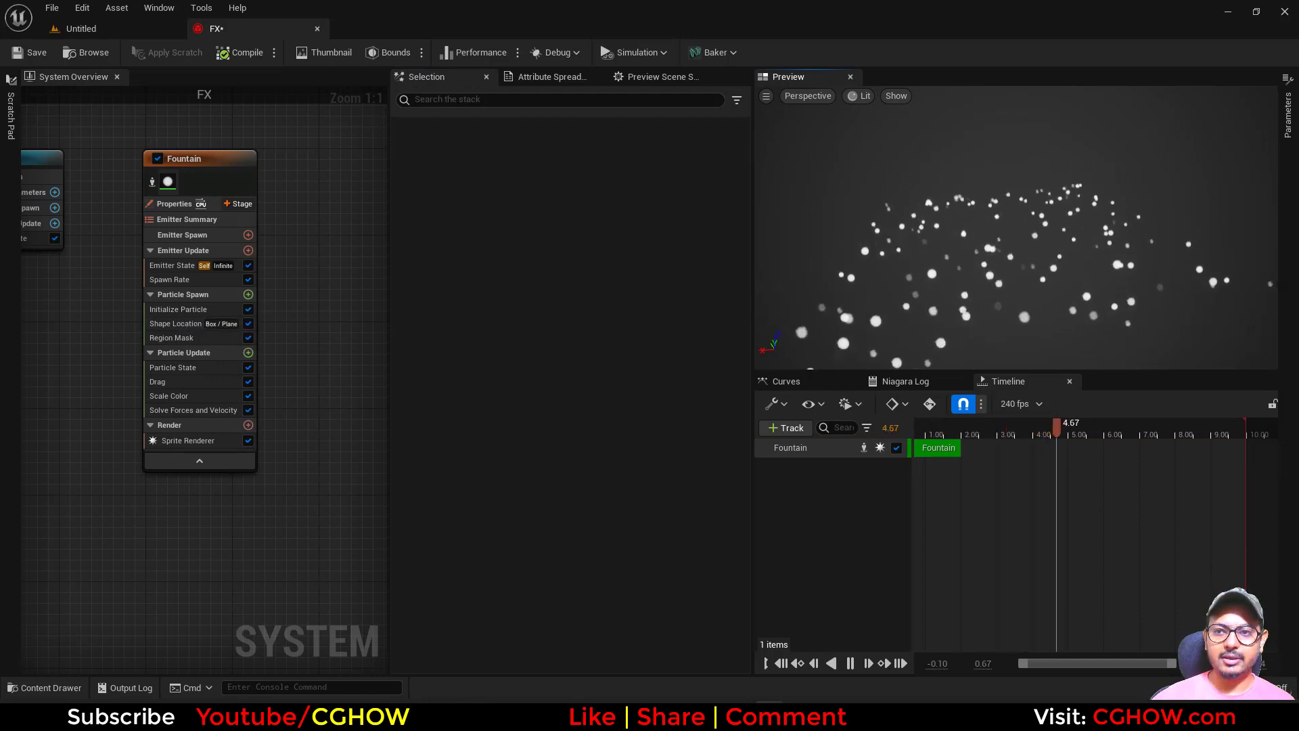
Step: Switch the Fountain emitter's Sim Target to GPU simulation in its emitter properties
left_click(181, 268)
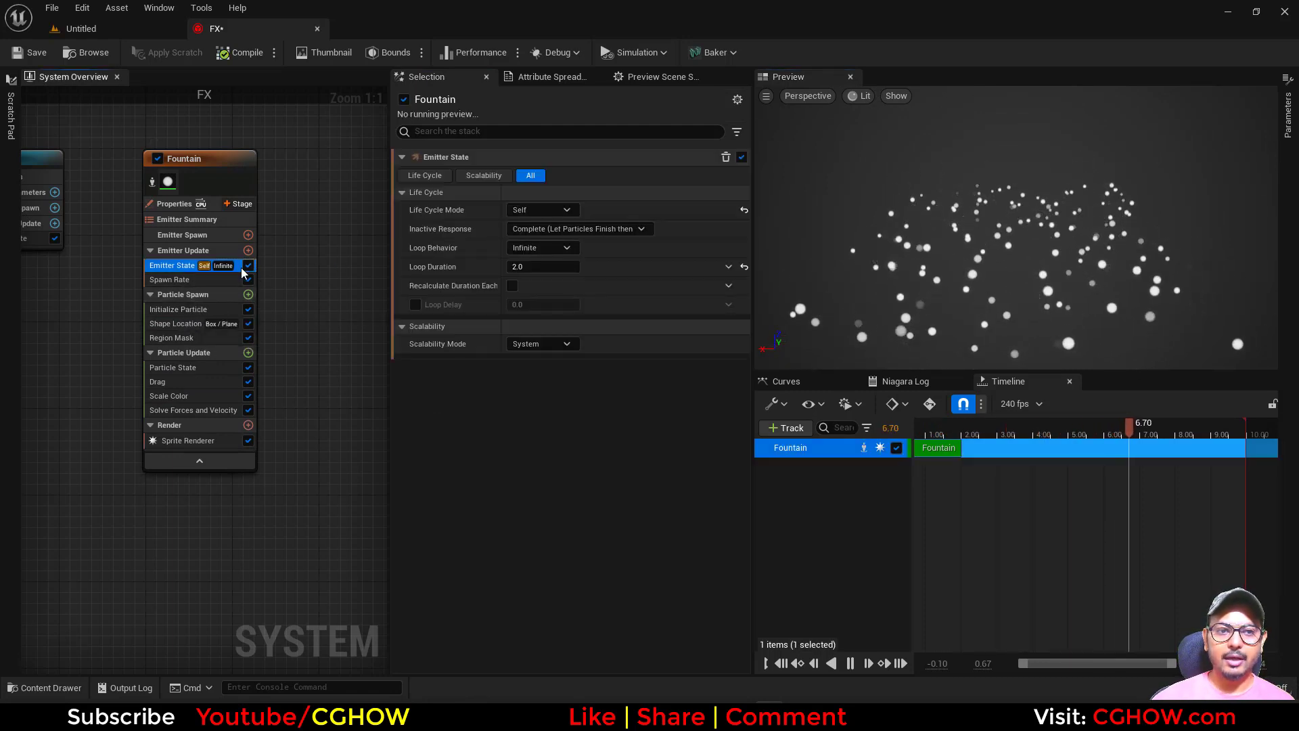
left_click(169, 203)
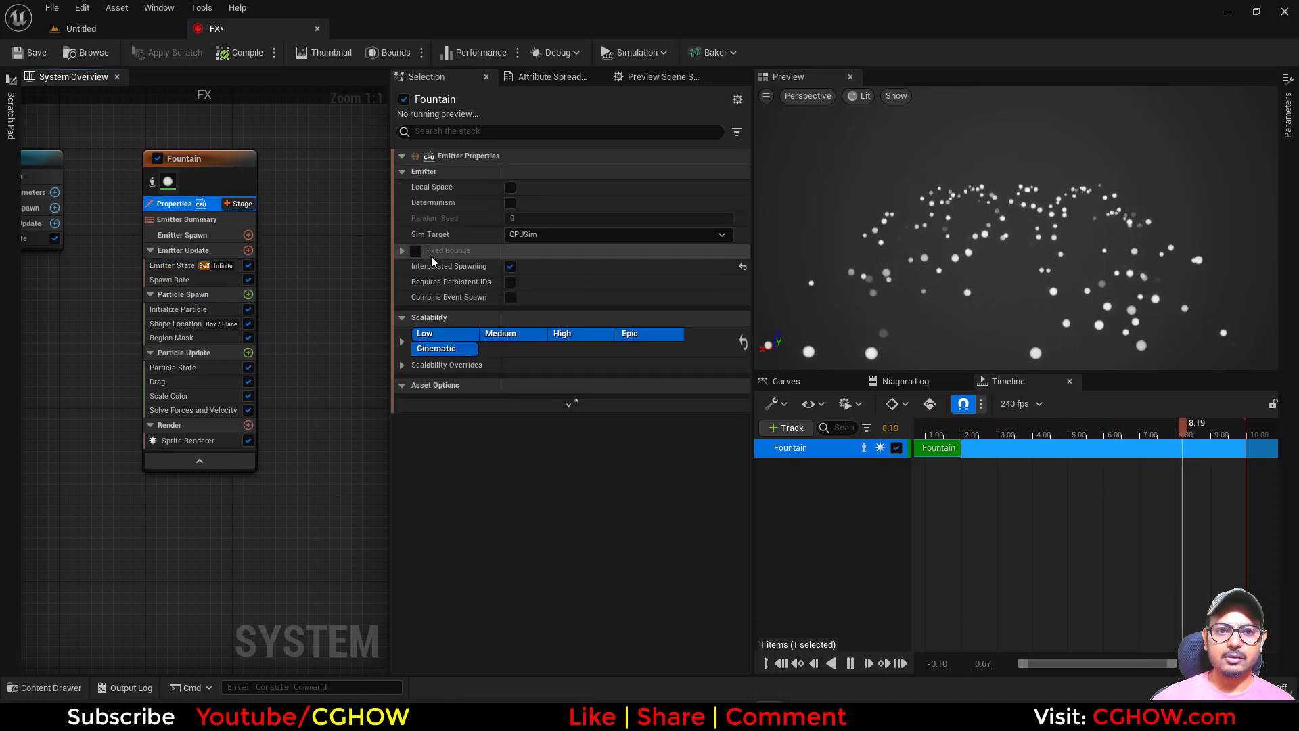
left_click(544, 234)
left_click(544, 263)
Step: Set the Fountain emitter's SpawnRate to 30000
left_click(149, 278)
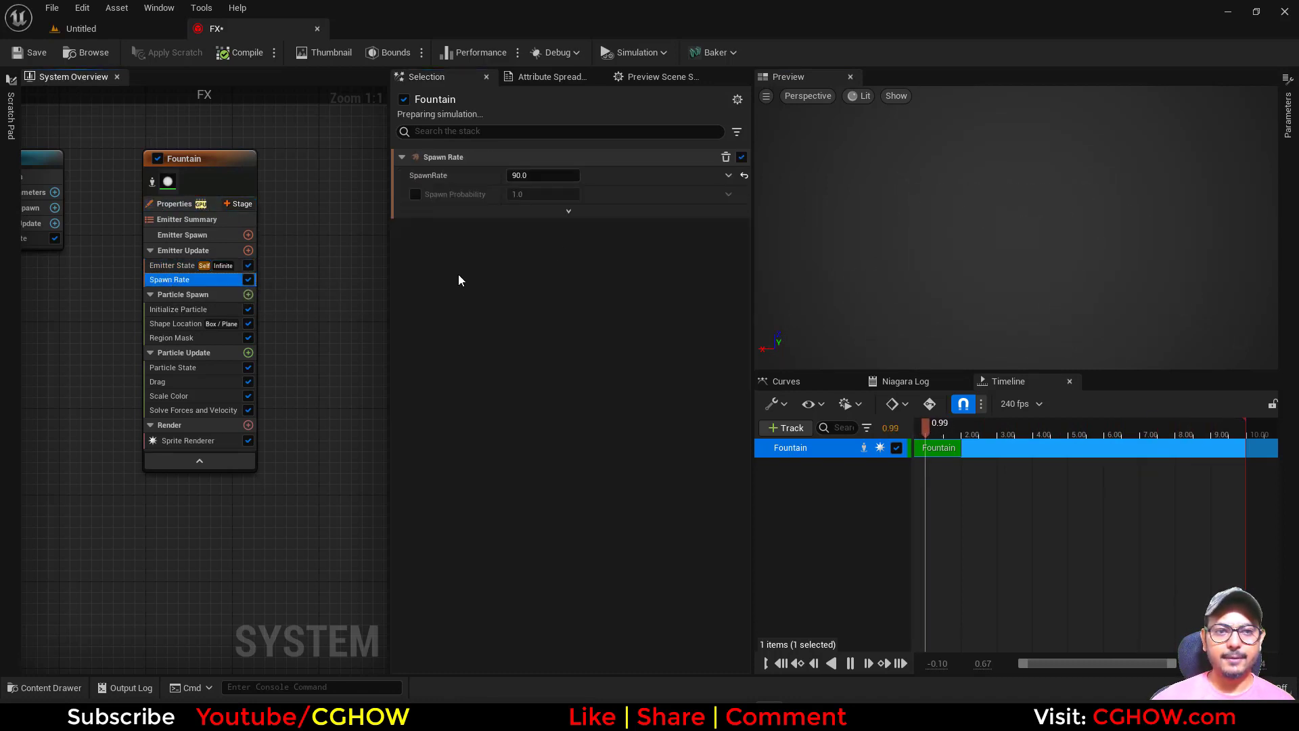
left_click(558, 174)
type("300")
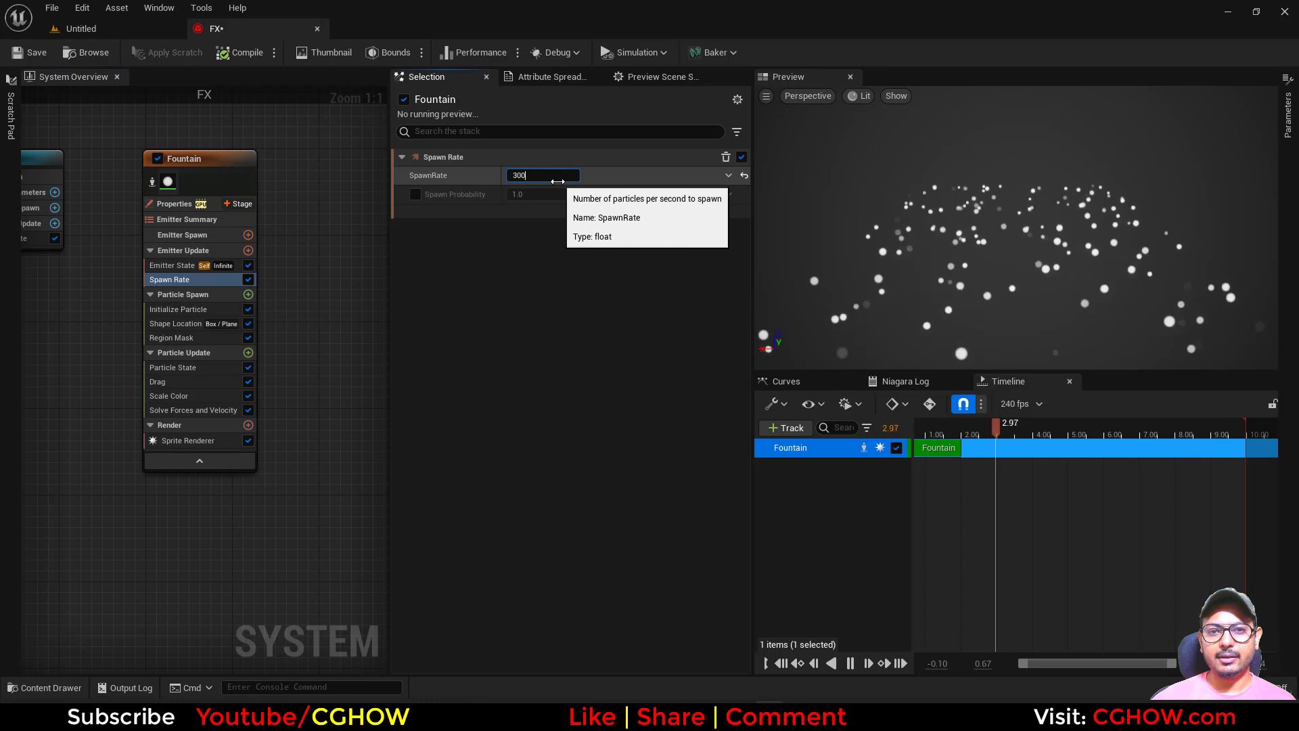
type("00")
key("Return")
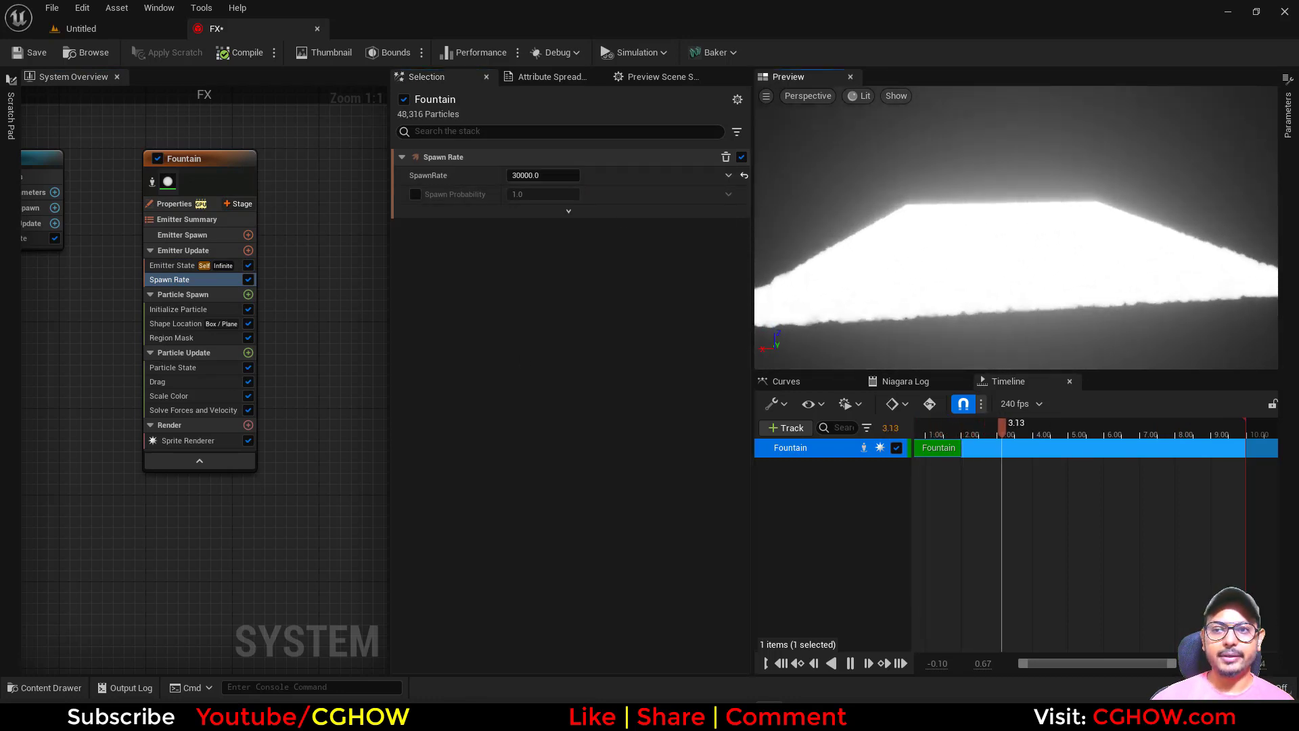
Step: Replace the Scale Color module in Particle Update with a Color module
left_click(190, 396)
key("Delete")
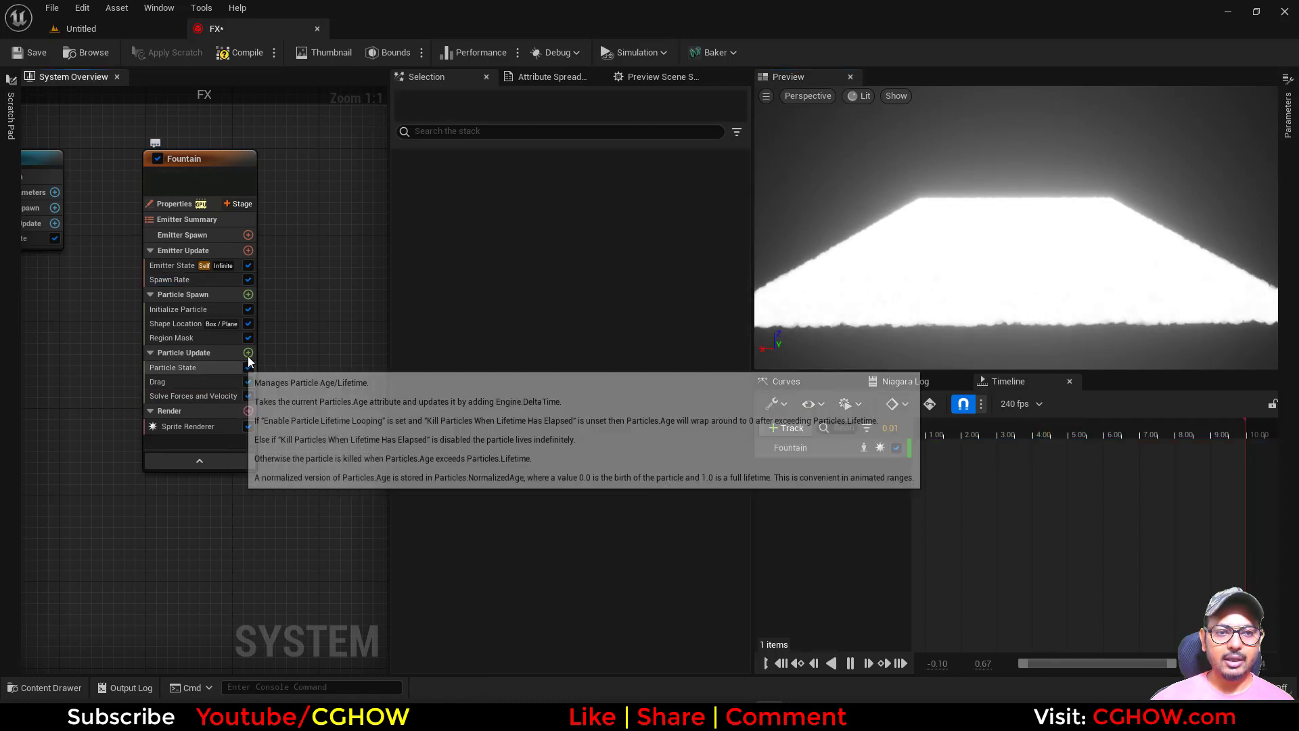
left_click(248, 352)
type("colo")
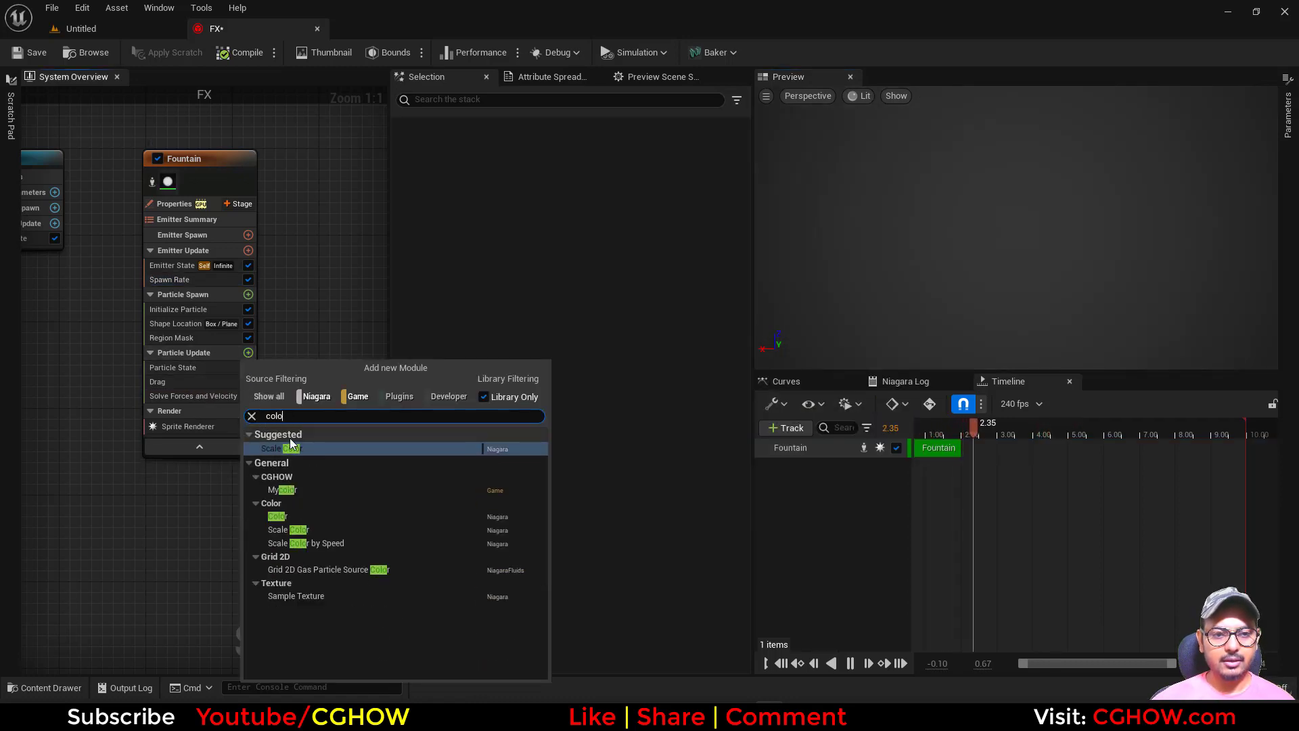
left_click(277, 516)
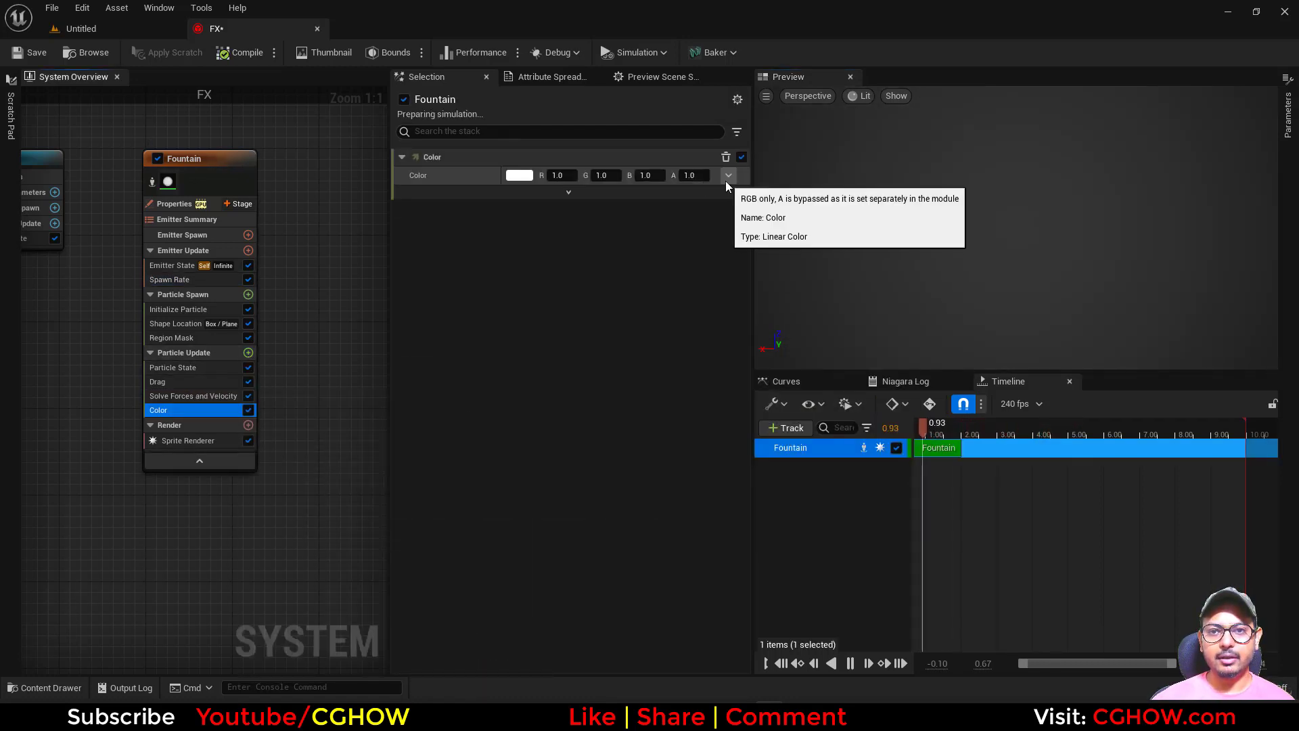
Step: Assign the Lerp Linear Colors dynamic input to the Color module's Color value
left_click(728, 176)
type("lerp")
left_click(479, 310)
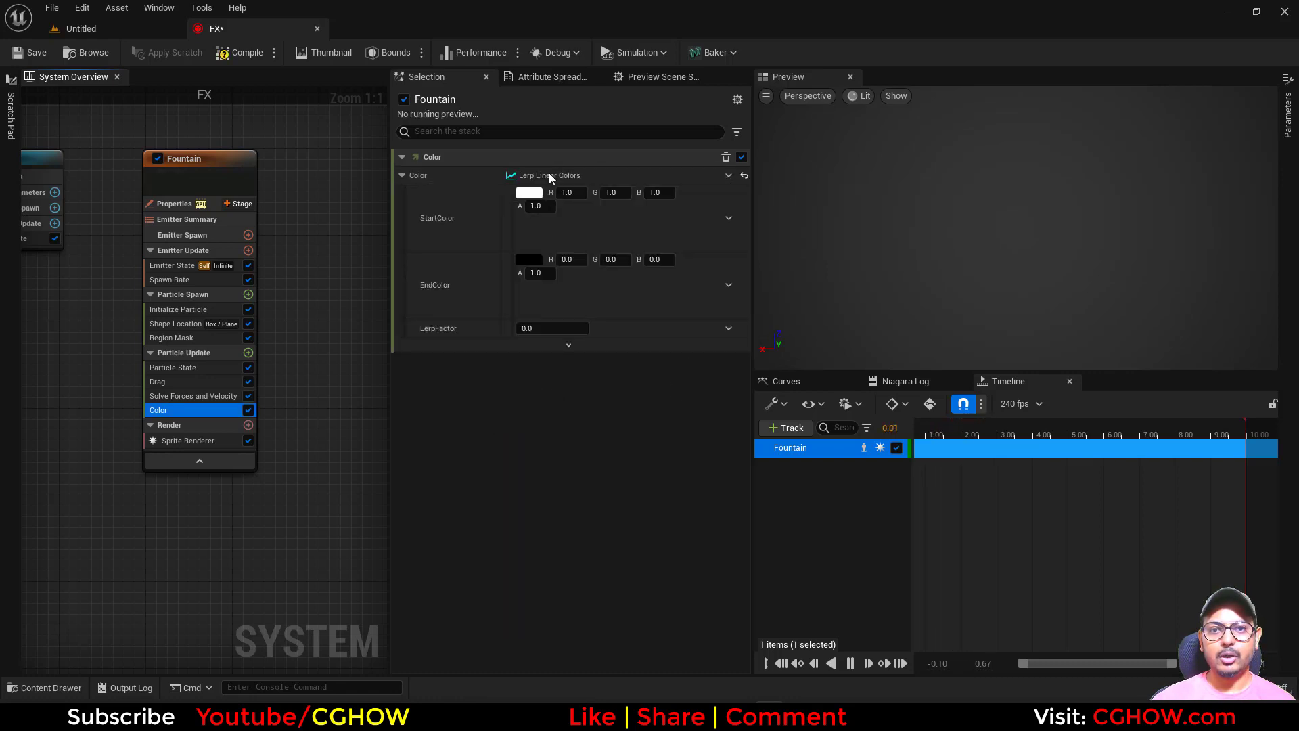
Step: Make StartColor red by setting G and B to 0, and EndColor green by setting G to 1
left_click(614, 193)
type("0")
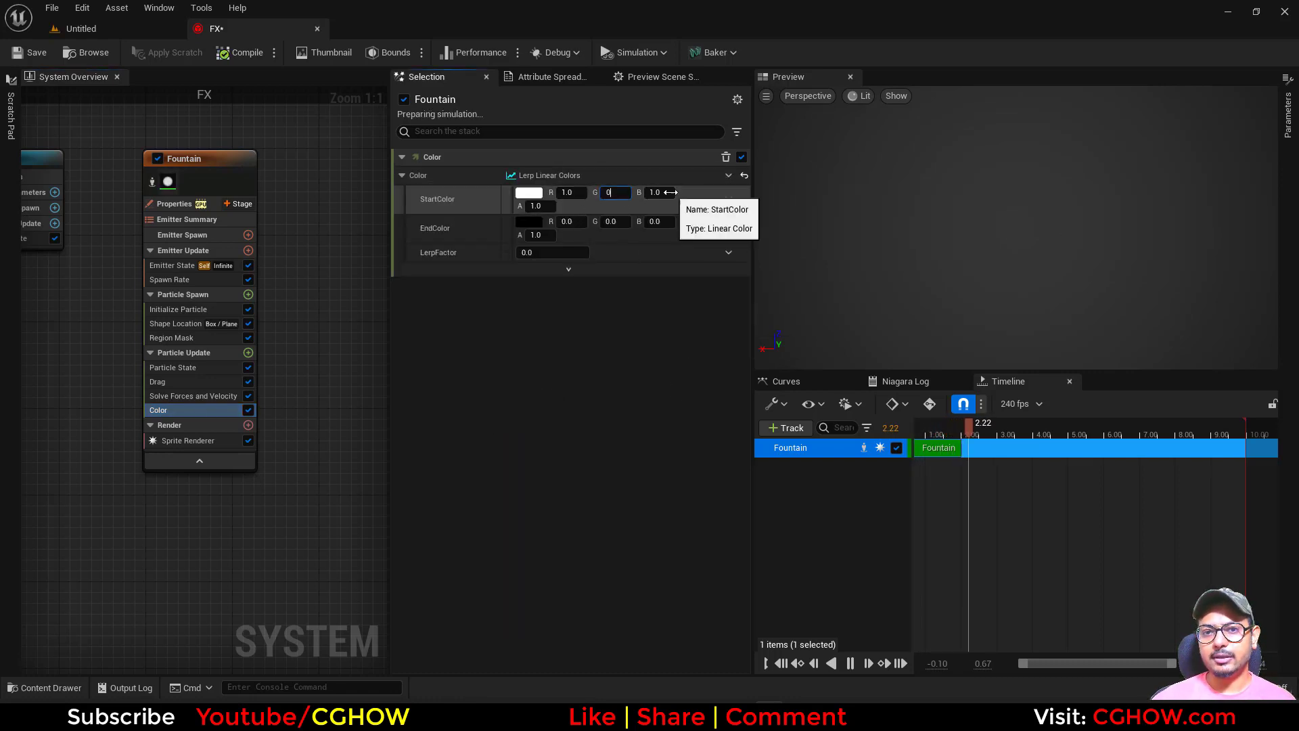
left_click(668, 192)
type("0")
key("Return")
left_click(611, 222)
type("1")
key("Return")
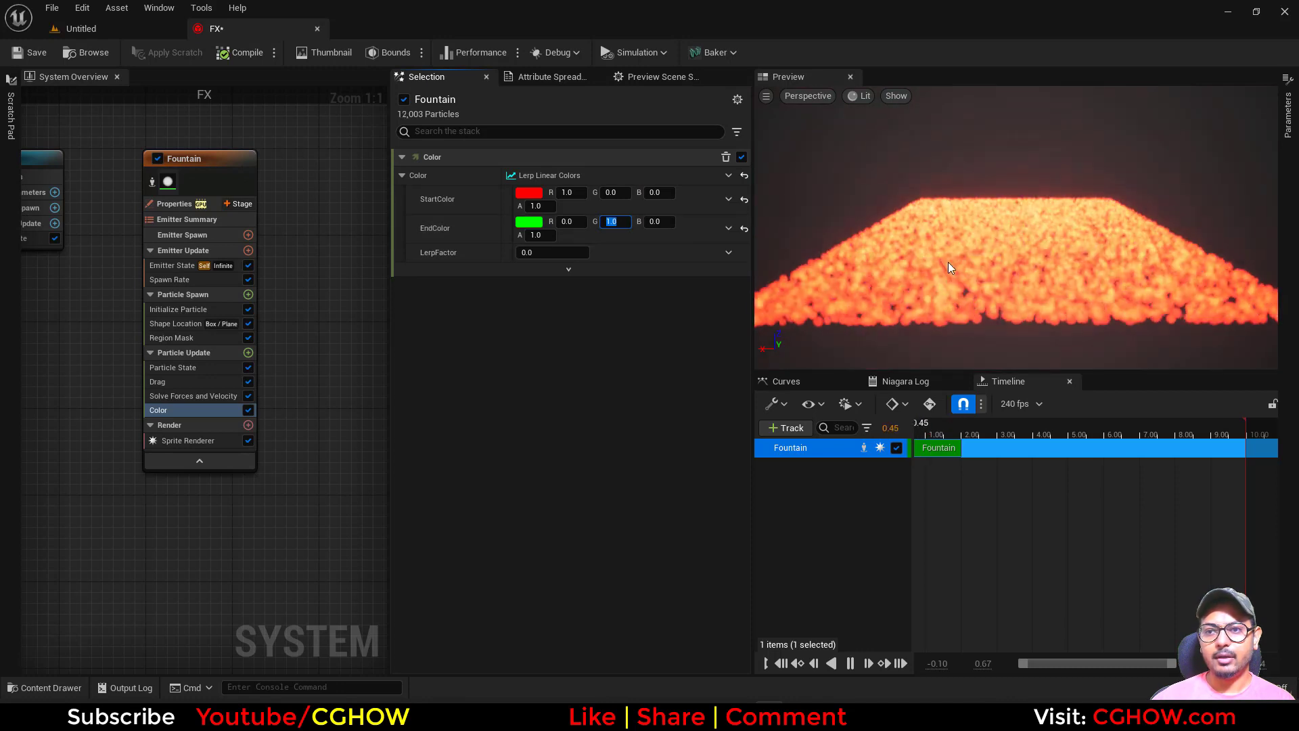
Step: Set the alpha of both StartColor and EndColor to 0.1
left_click(549, 206)
type(".1")
left_click(541, 235)
type(".1")
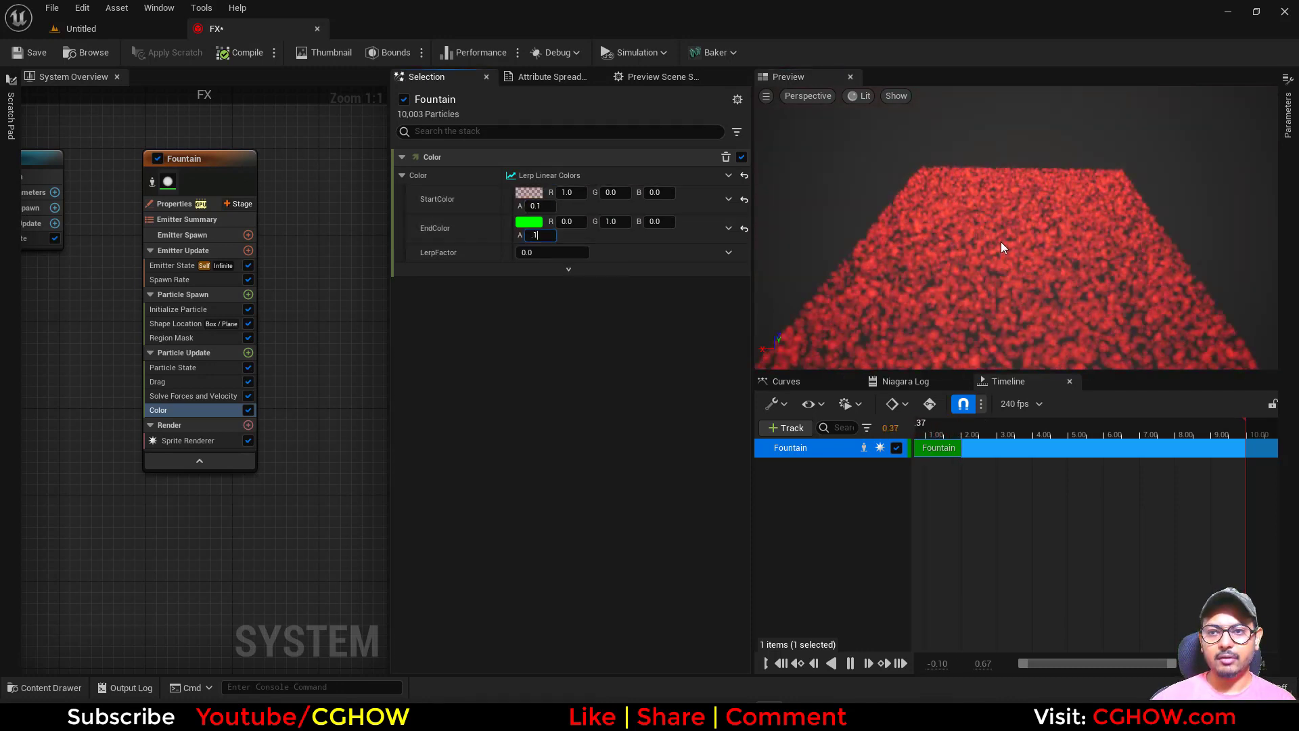
left_click(1000, 242)
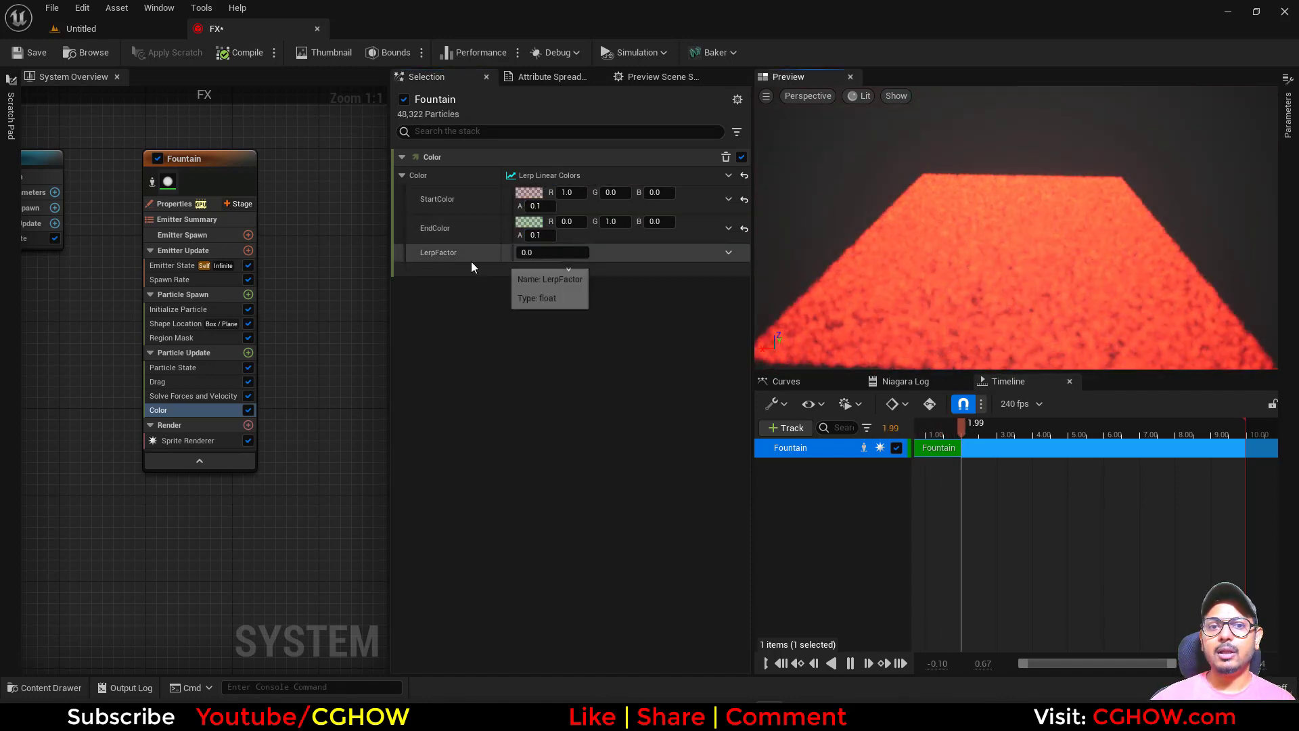
Step: Try LerpFactor values of 1, 0, 0.5 and 1 again to compare how the start and end colours blend
left_click(570, 252)
type("1")
key("Return")
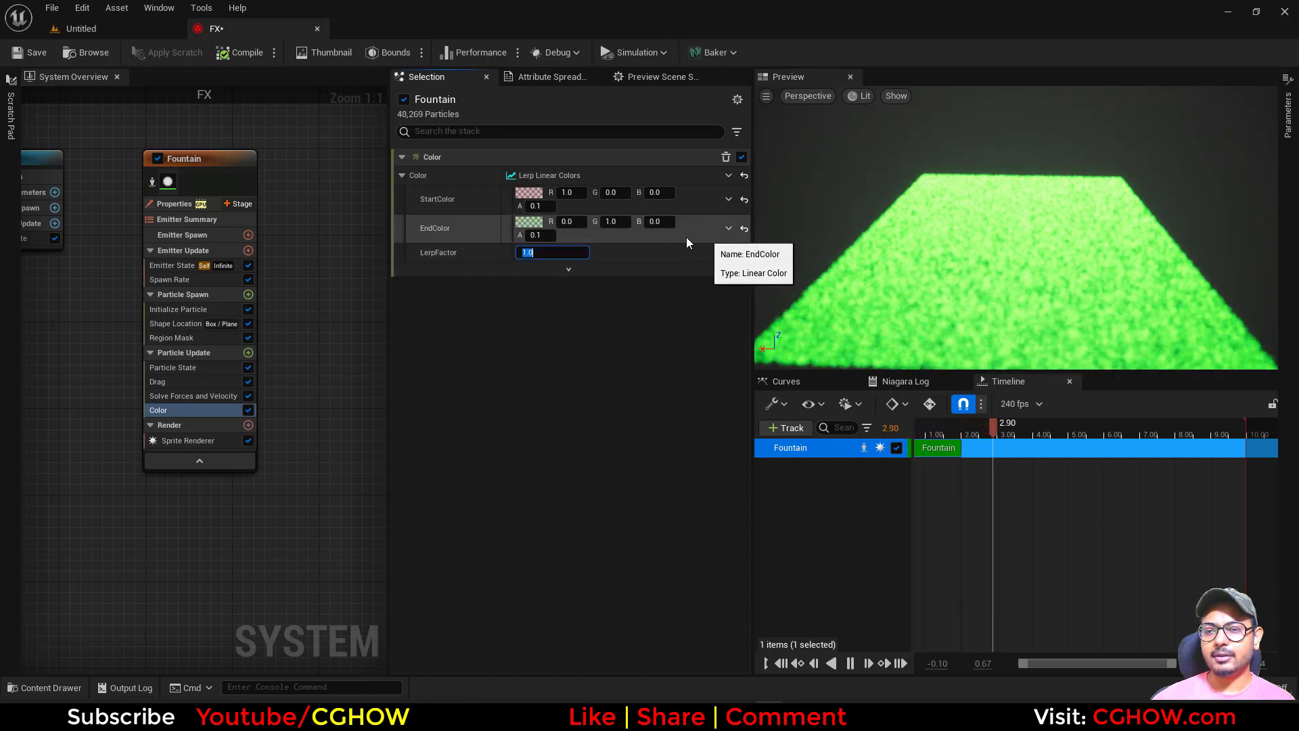
type("0")
key("Return")
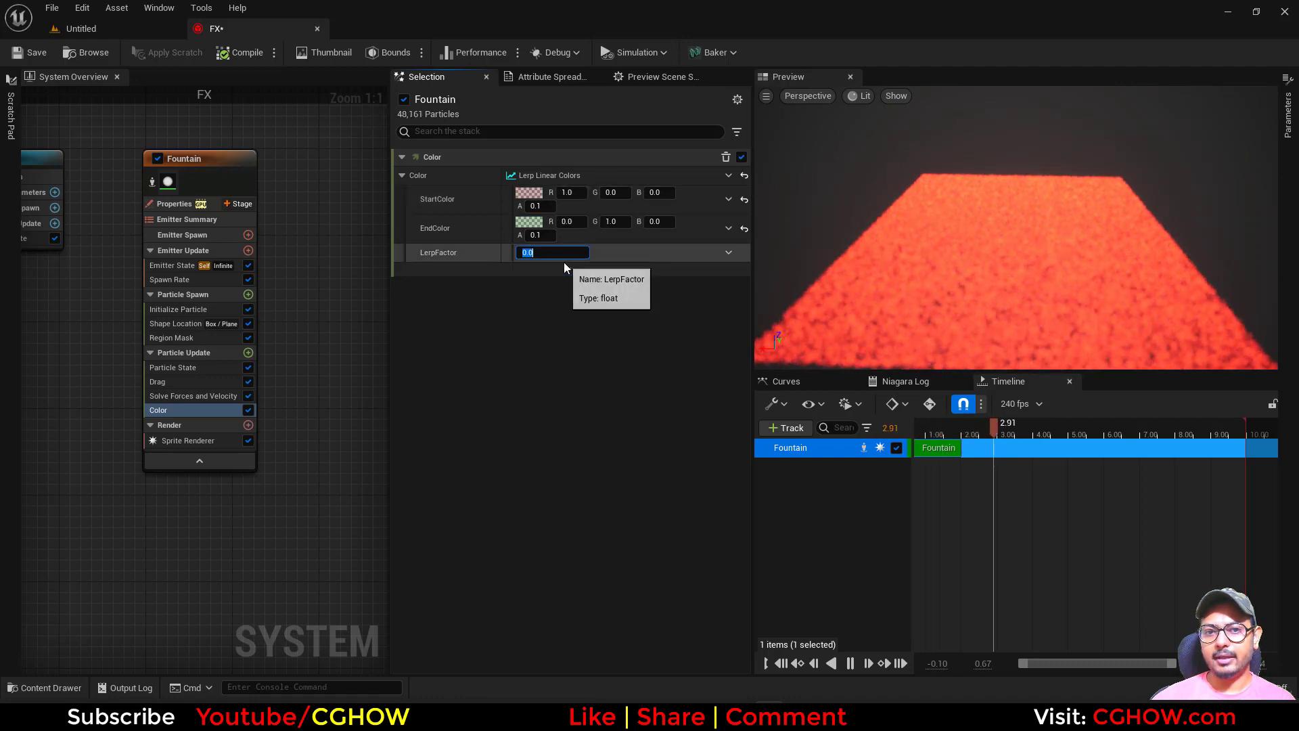
type("0.5")
key("Return")
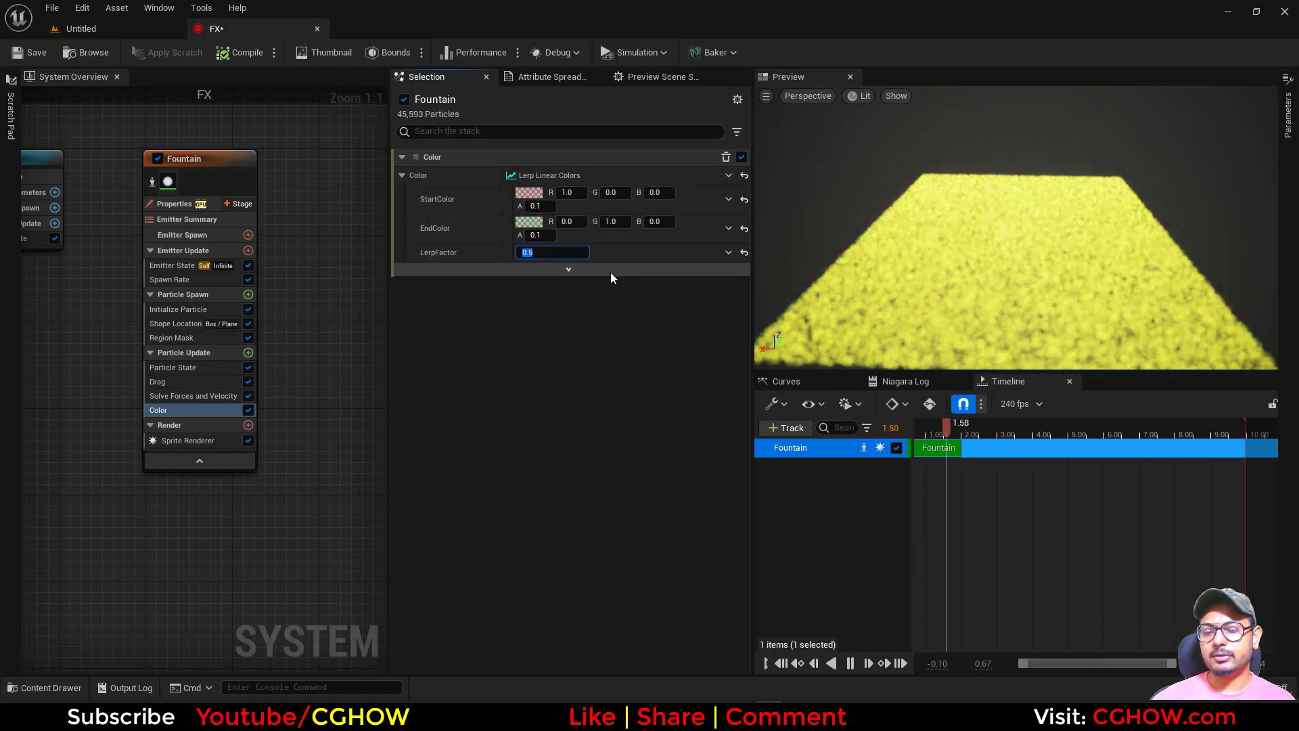
type("1")
key("Return")
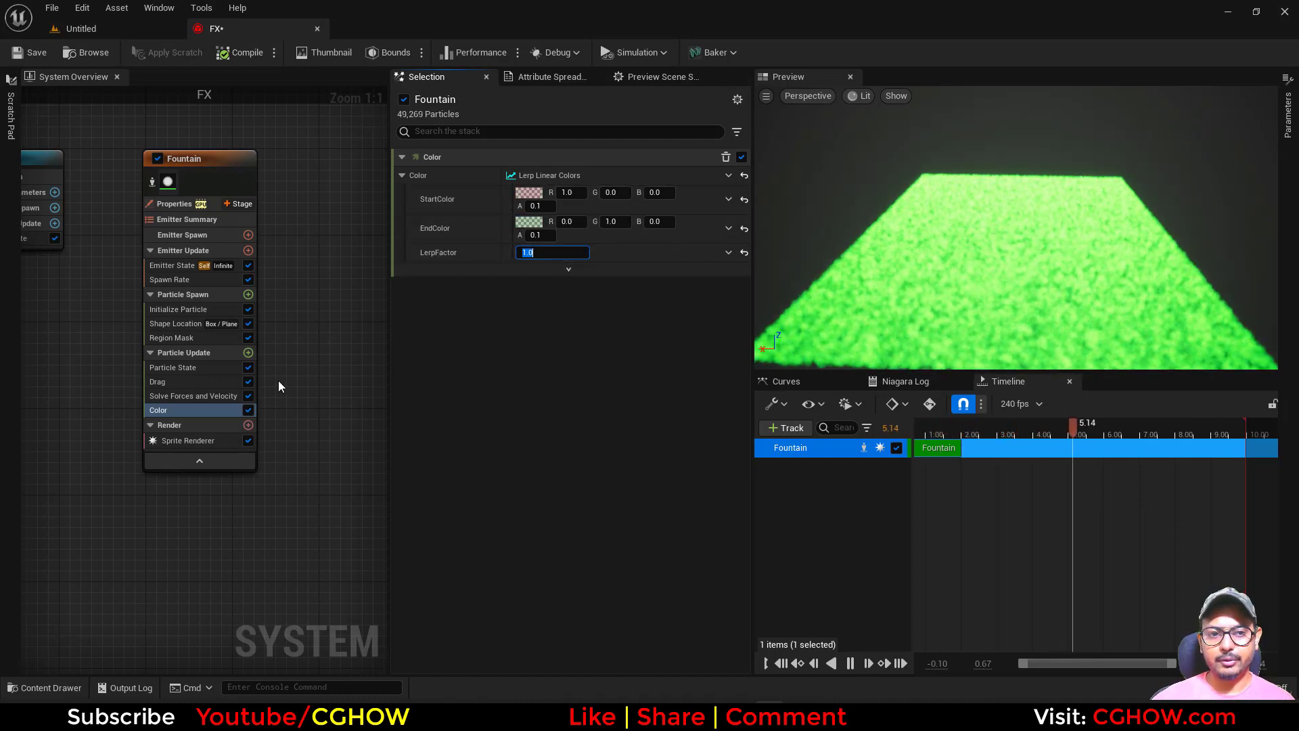
Step: Keep the Region Mask's Region Type as Sphere, turn on Show Parameter Writes and expand the module's written parameters
left_click(160, 338)
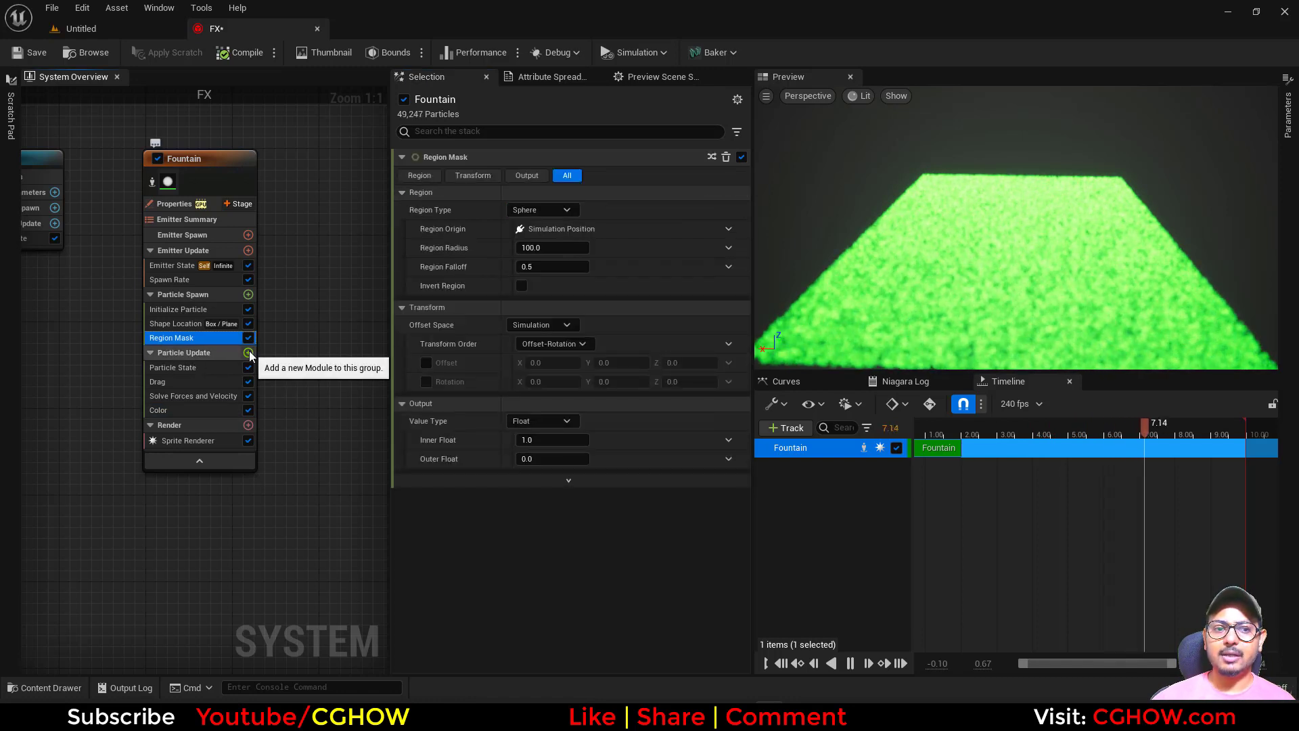
left_click(550, 209)
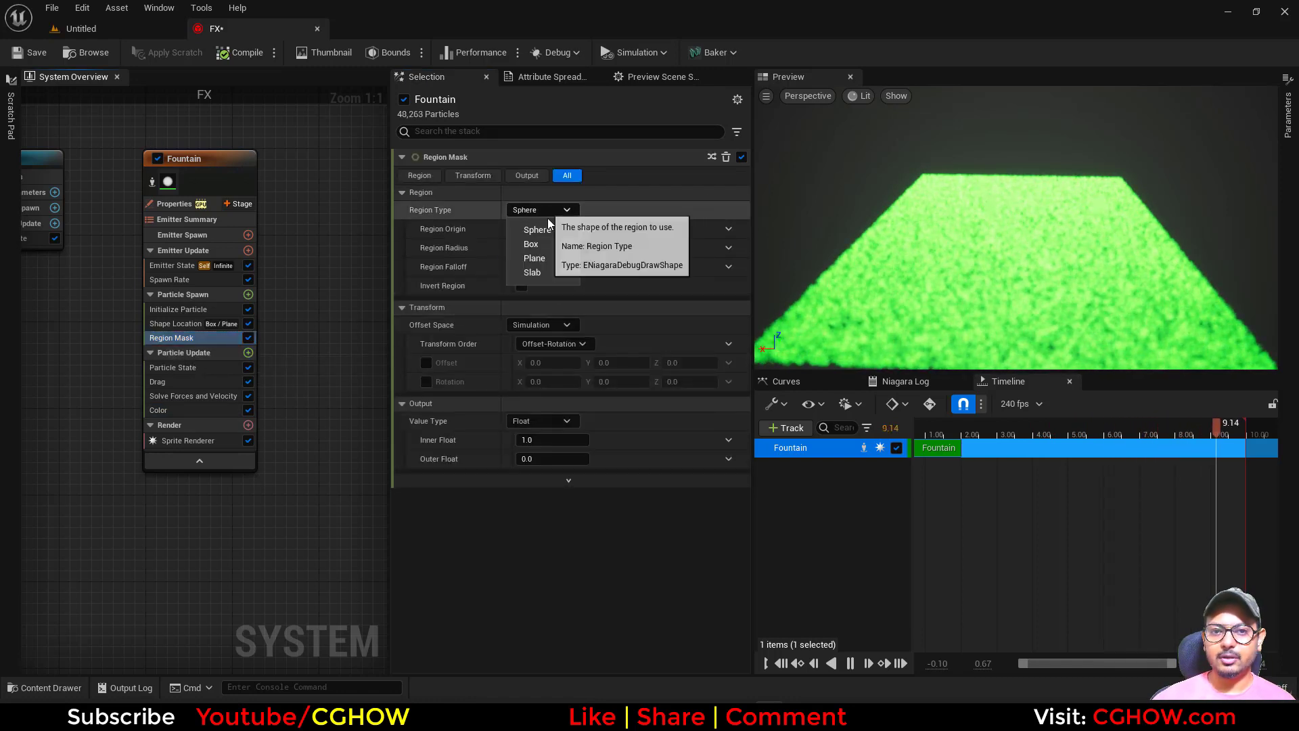
left_click(549, 235)
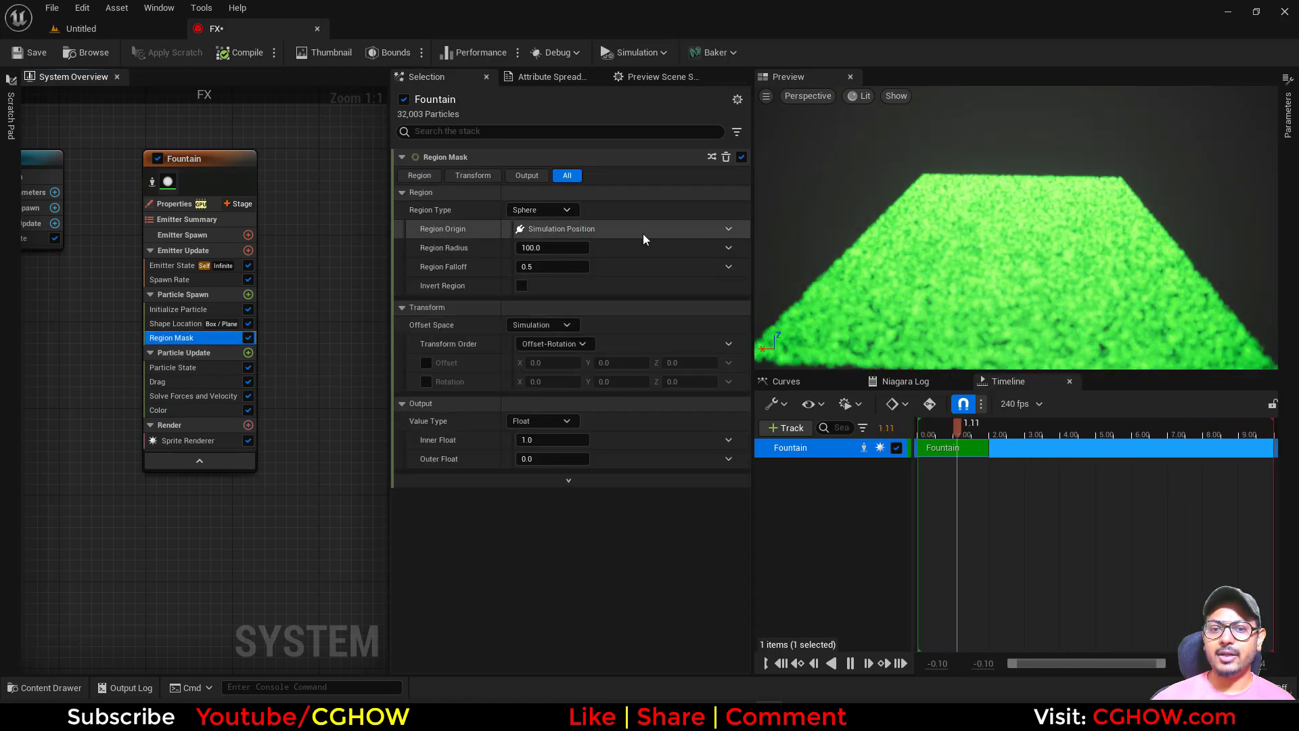
left_click(736, 131)
left_click(690, 181)
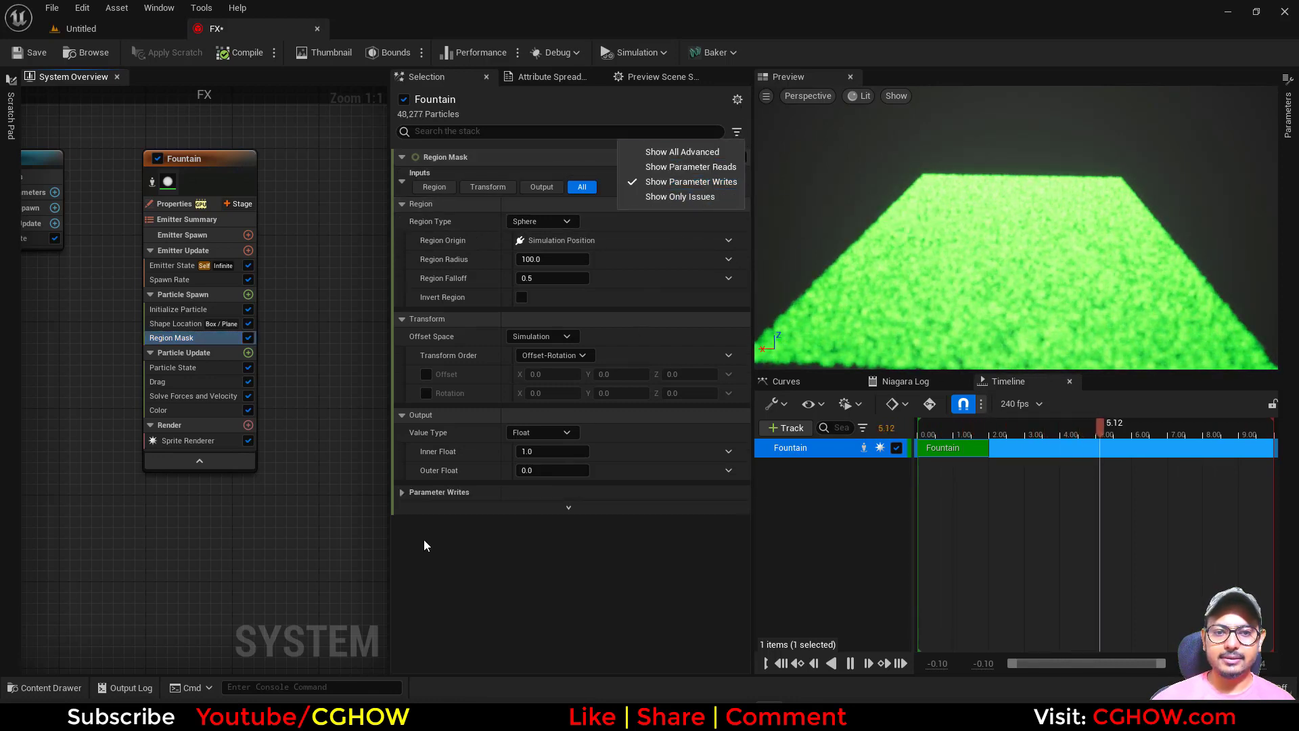
left_click(403, 494)
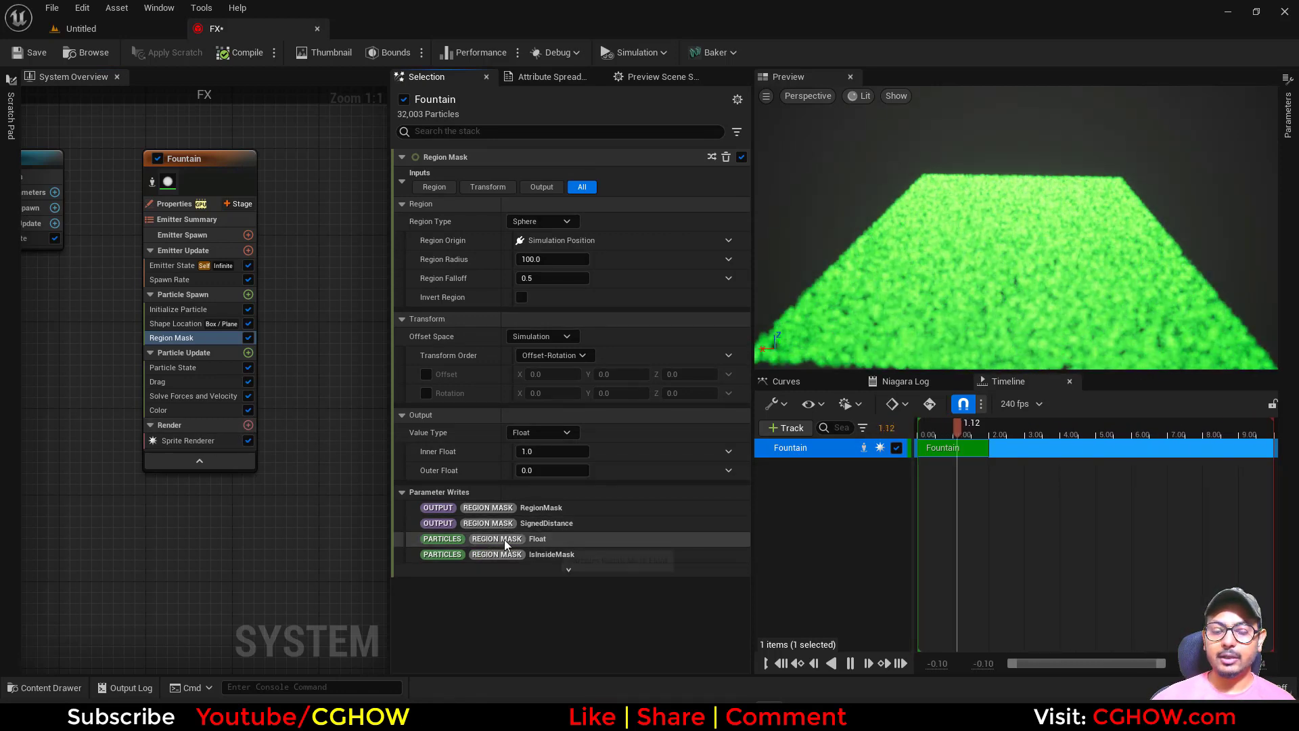
Step: Link the Color module's LerpFactor to the Particles Region Mask Float parameter and preview the masked particles at about 1.34 seconds
left_click(155, 410)
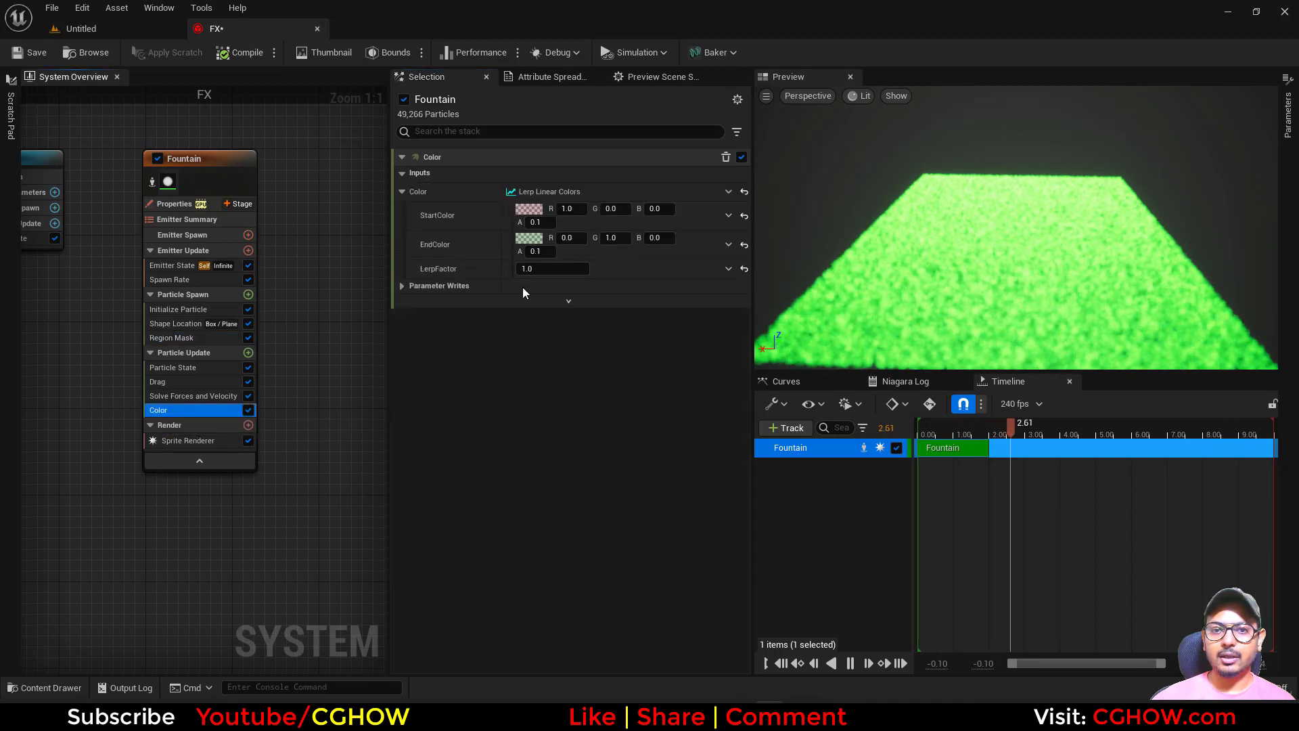
left_click(727, 269)
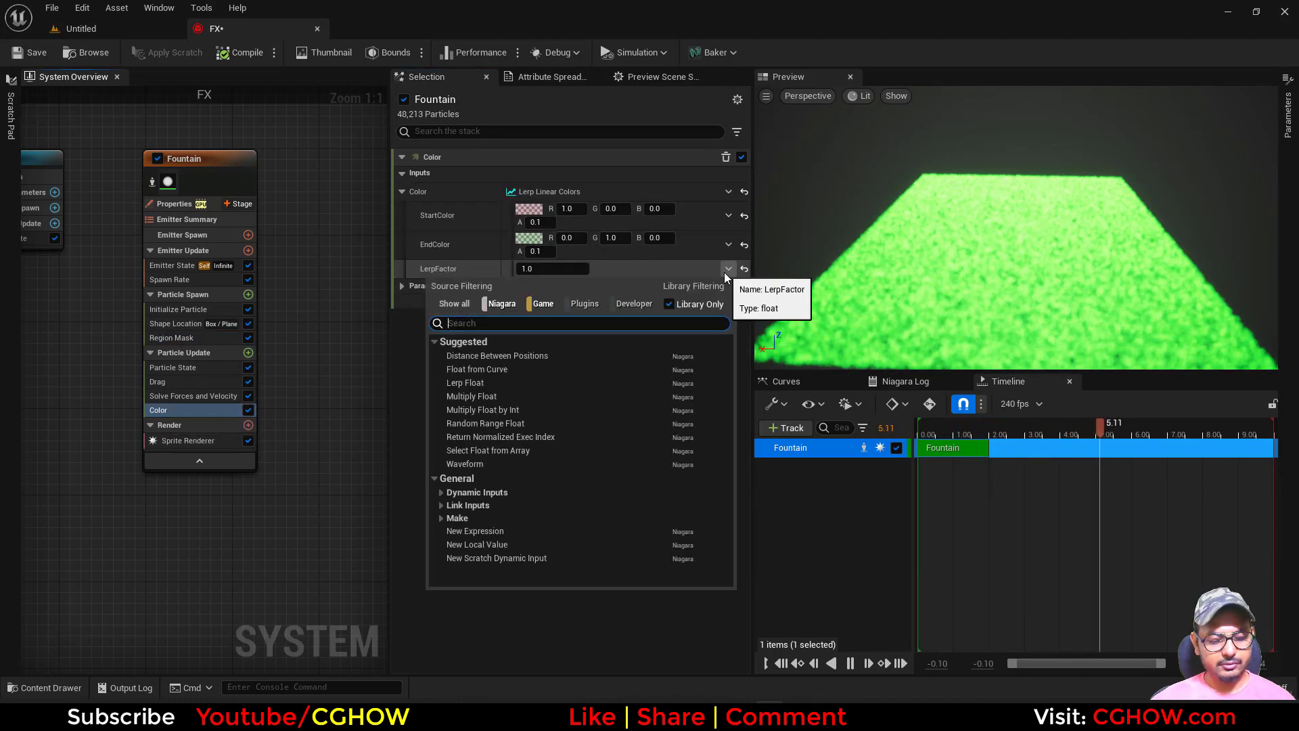
type("mask")
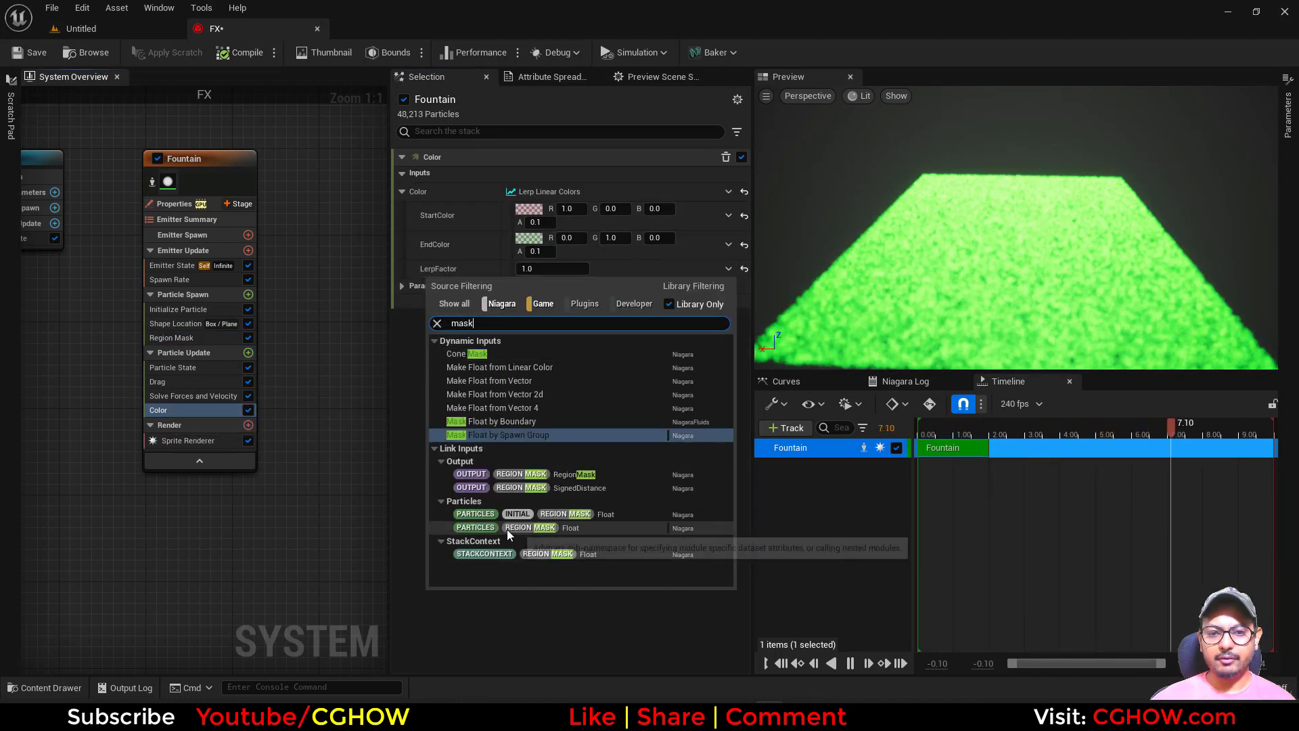
left_click(537, 528)
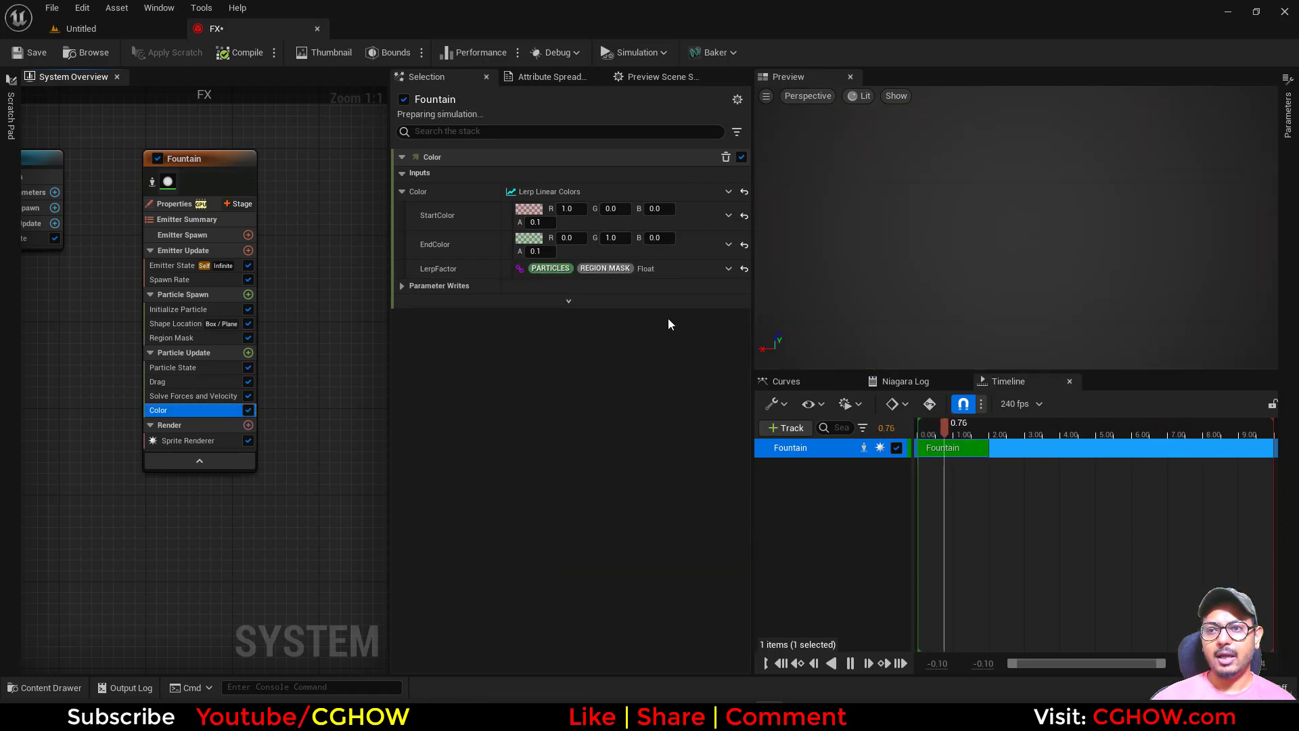
left_click_drag(1005, 428, 965, 423)
mouse_move(986, 313)
left_mouse_down()
mouse_move(989, 347)
mouse_move(988, 322)
left_mouse_up()
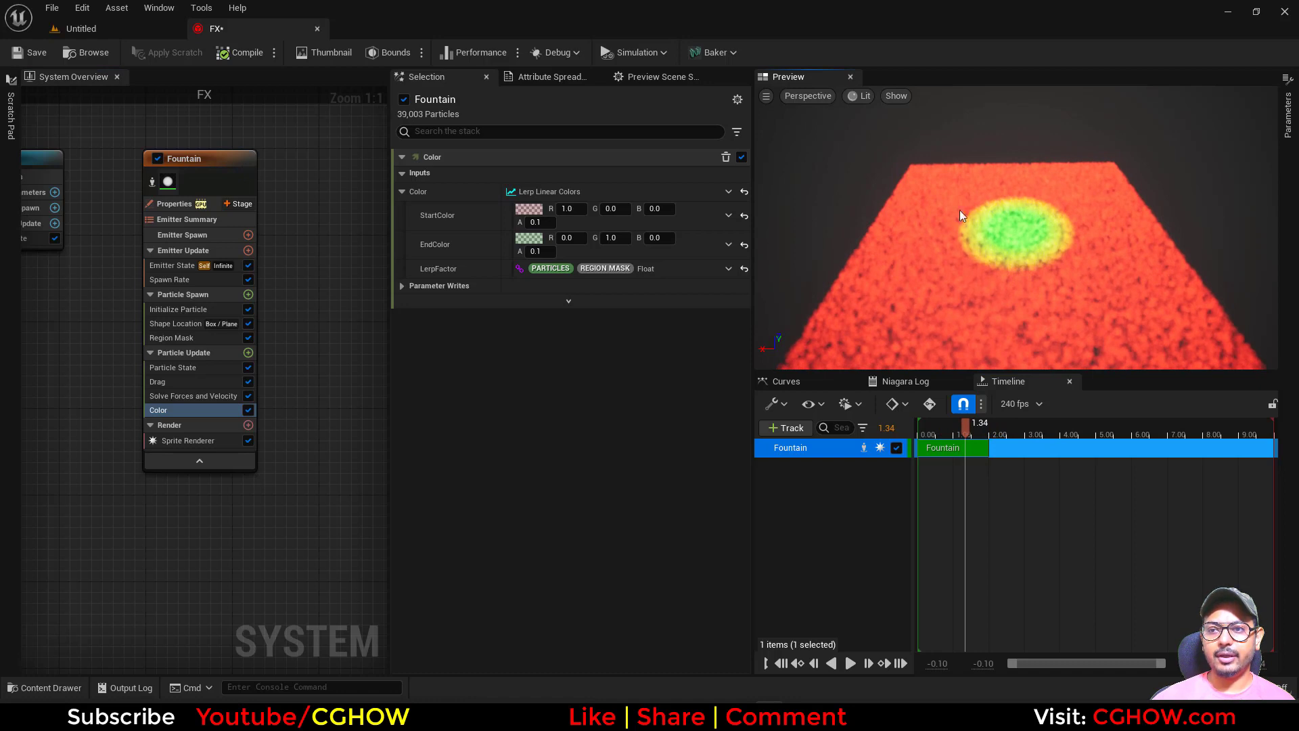
left_click_drag(1024, 256, 1004, 234)
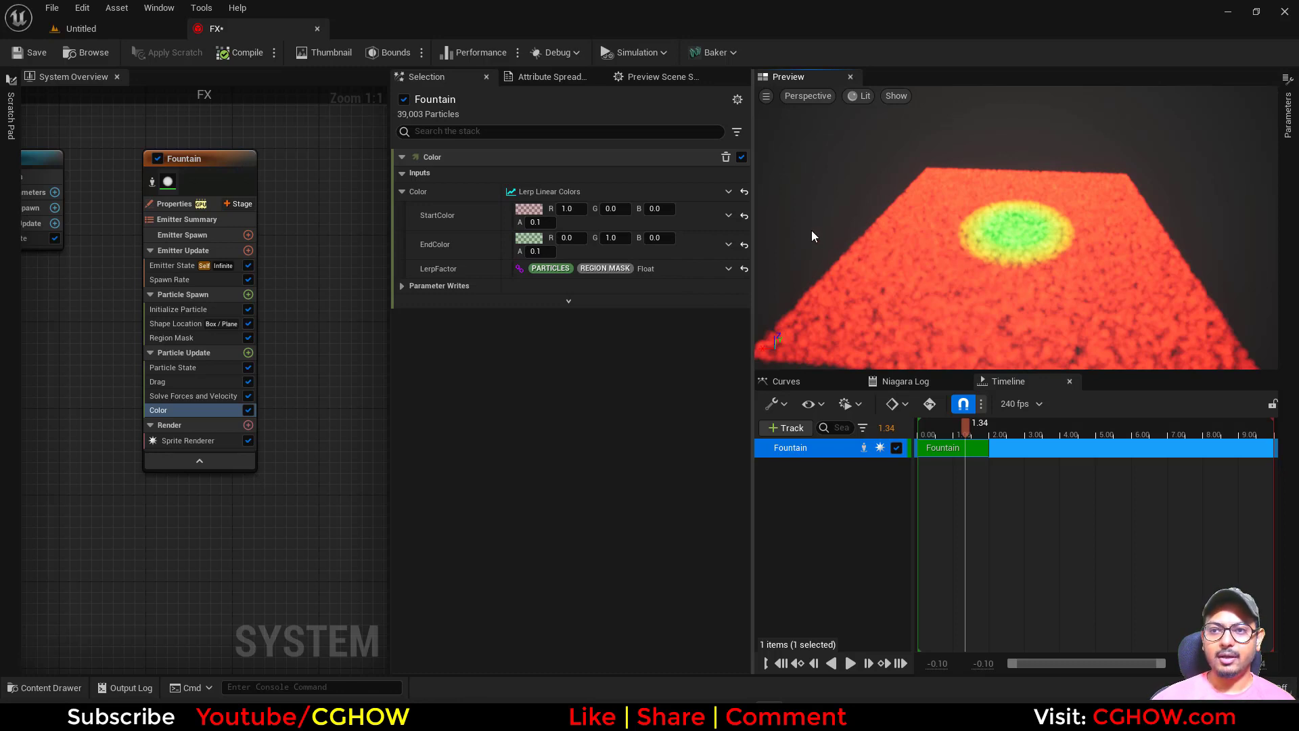
left_click_drag(813, 235, 829, 238)
Step: Change the Region Mask's Region Type to Box and enlarge its dimensions to about 468 in X and 370 in Y
left_click(189, 337)
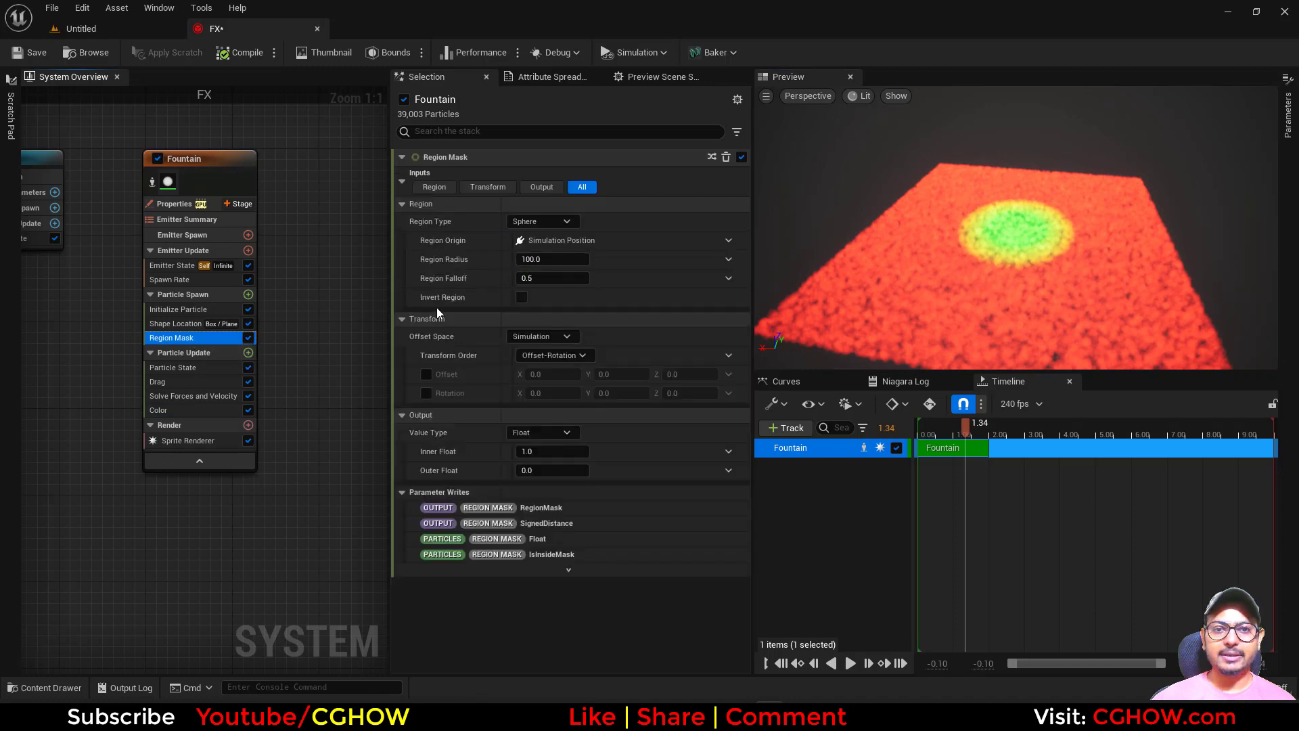
left_click(568, 221)
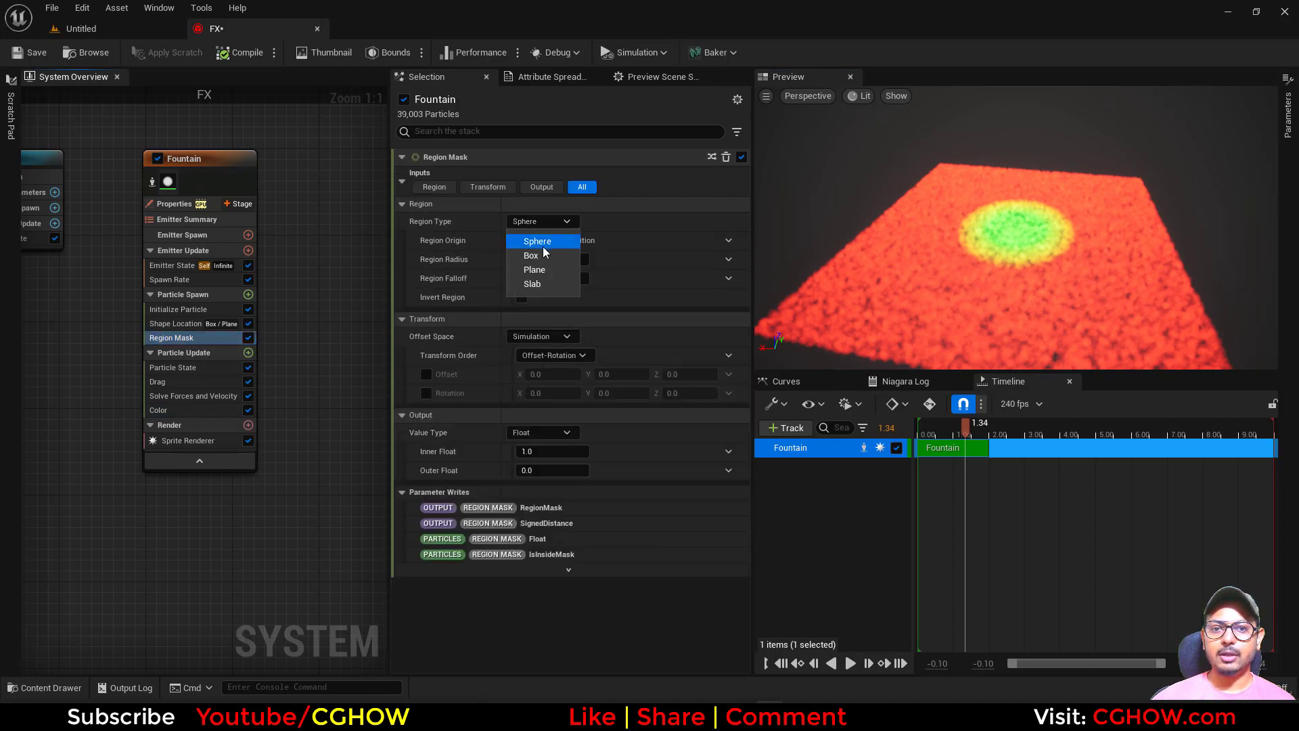
left_click(534, 258)
left_click_drag(955, 425, 931, 425)
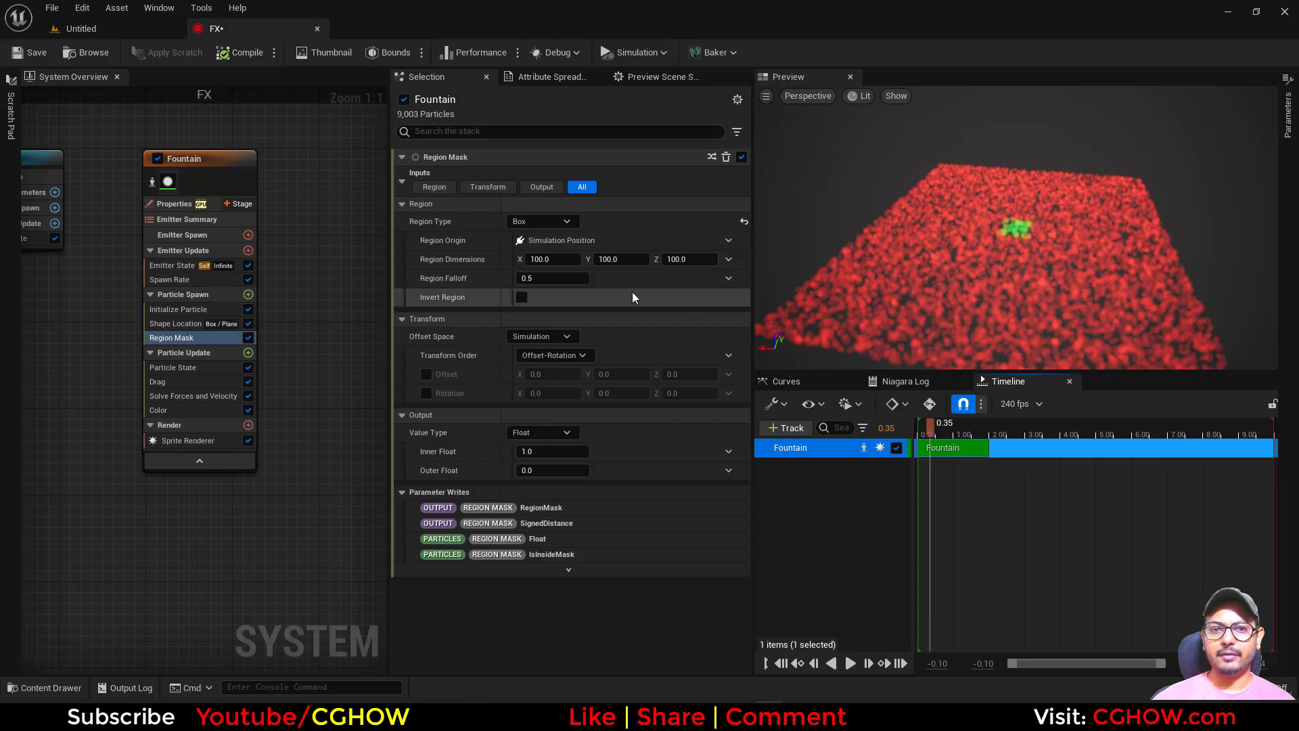
mouse_move(541, 259)
left_mouse_down()
mouse_move(642, 261)
mouse_move(613, 282)
mouse_move(546, 280)
left_mouse_up()
Step: Set the Region Mask's Region Falloff to 0 and check the edges of the box region in the preview
left_click(548, 280)
type("0")
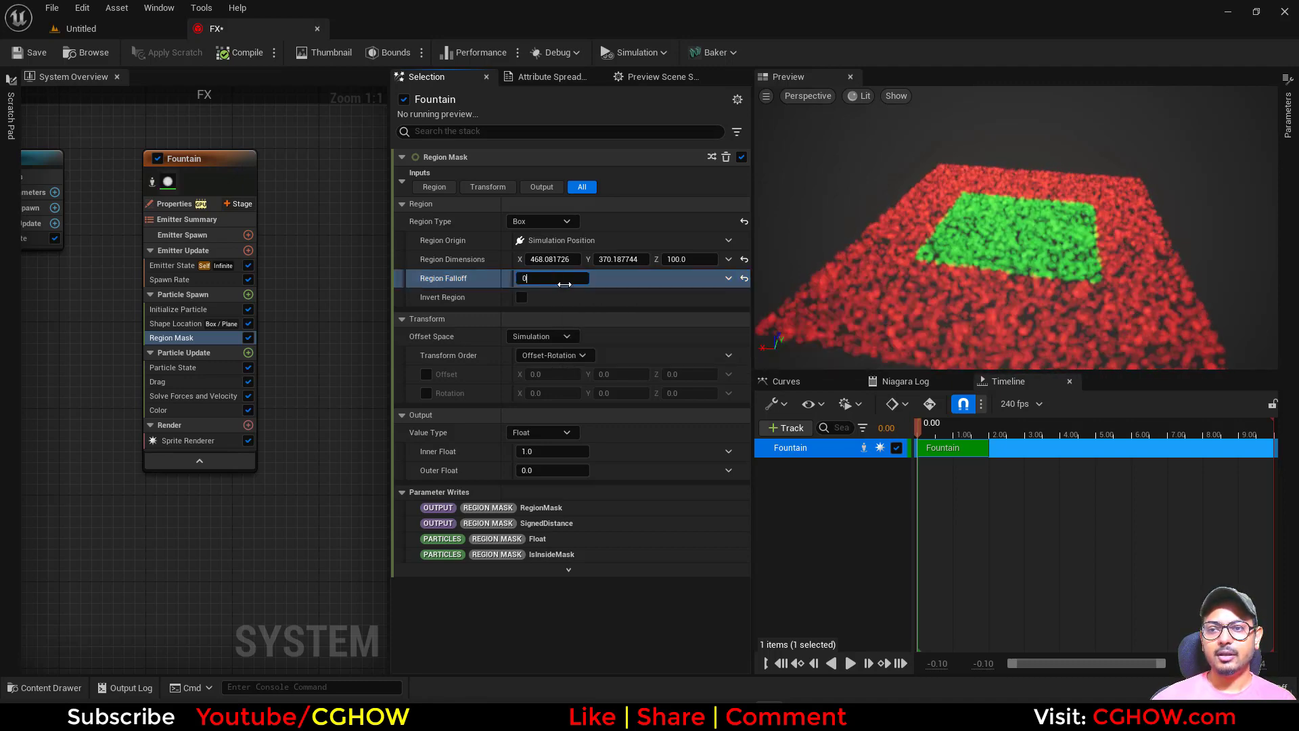
key("Return")
mouse_move(1015, 255)
left_mouse_down()
mouse_move(988, 269)
mouse_move(1013, 253)
left_mouse_up()
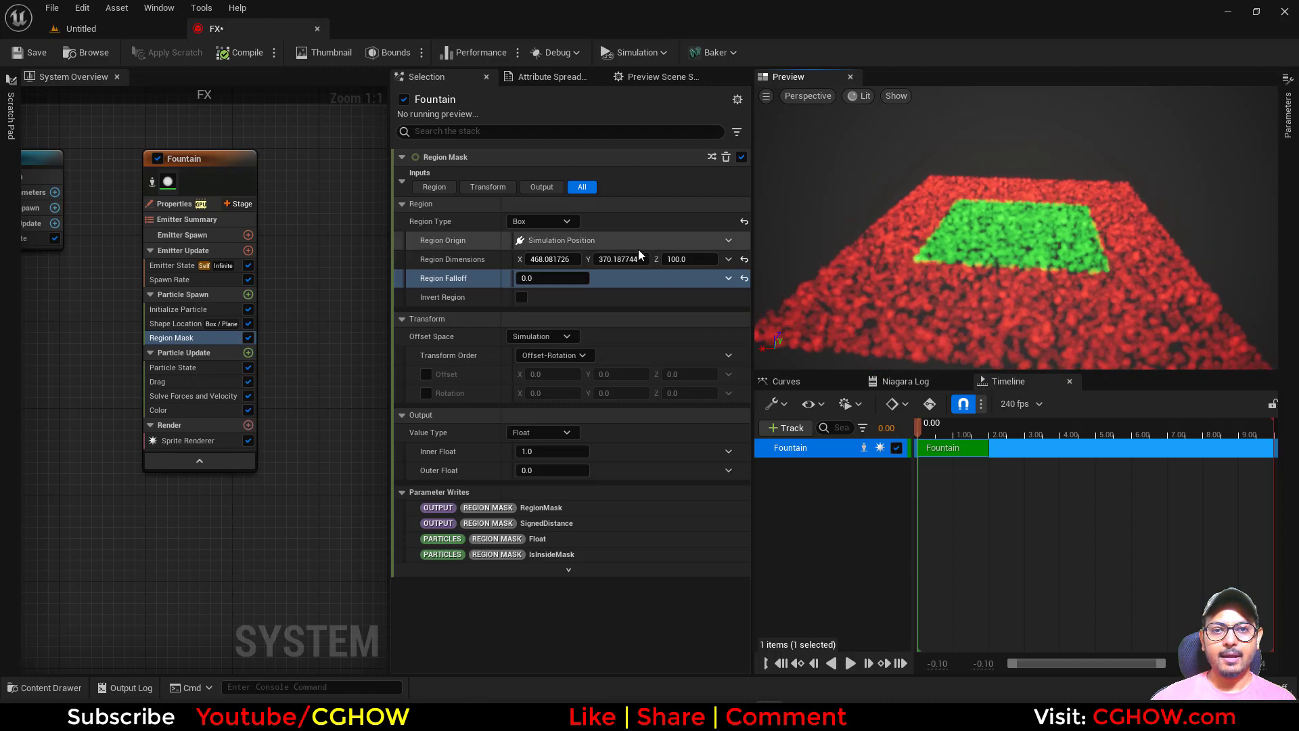
Step: Change the Region Type to Plane, enable the transform Offset and set its Z to -1
left_click(547, 222)
left_click(550, 269)
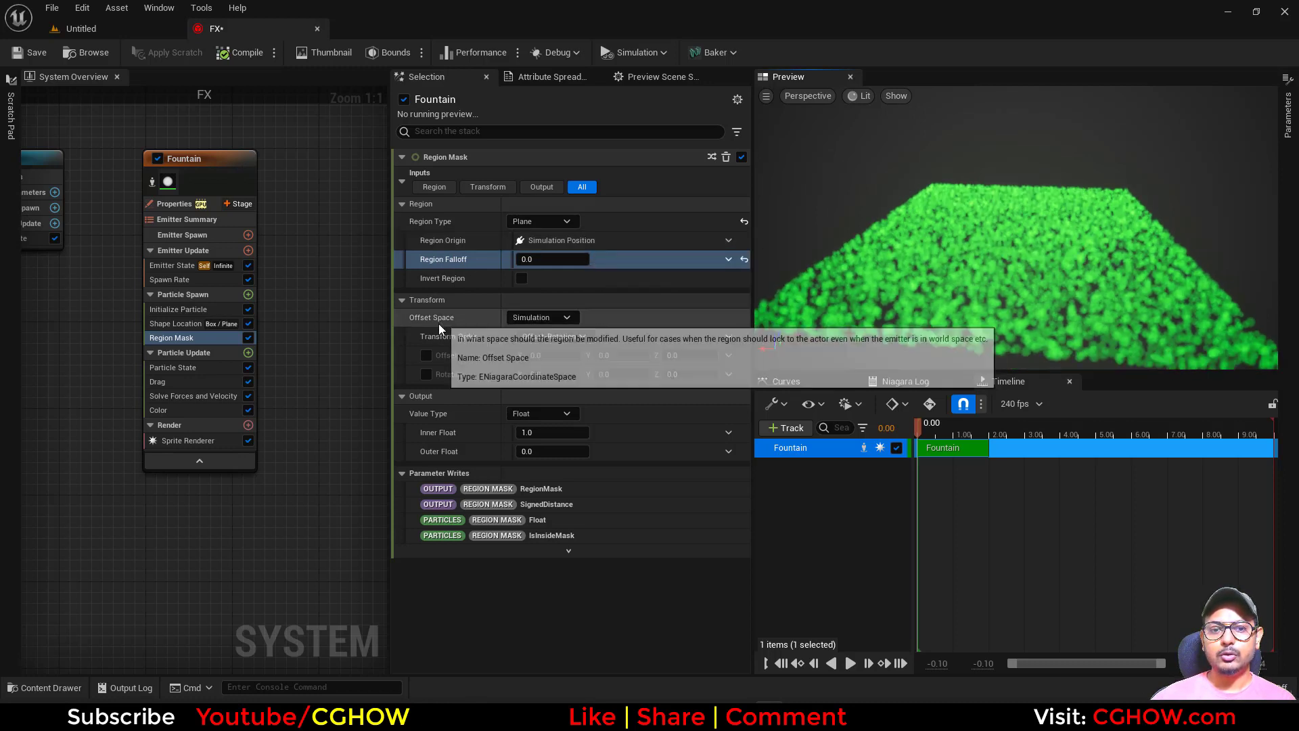
left_click(427, 355)
left_click_drag(687, 355, 708, 355)
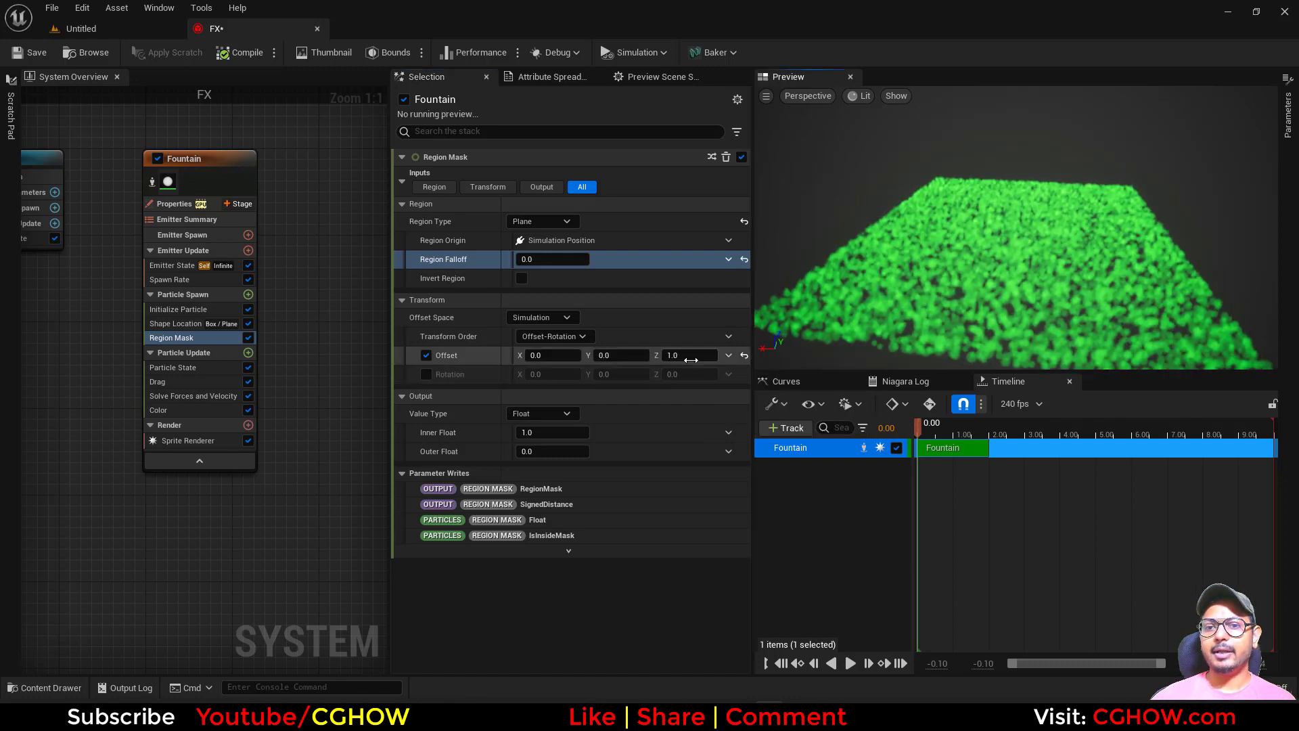
type("-1")
key("Return")
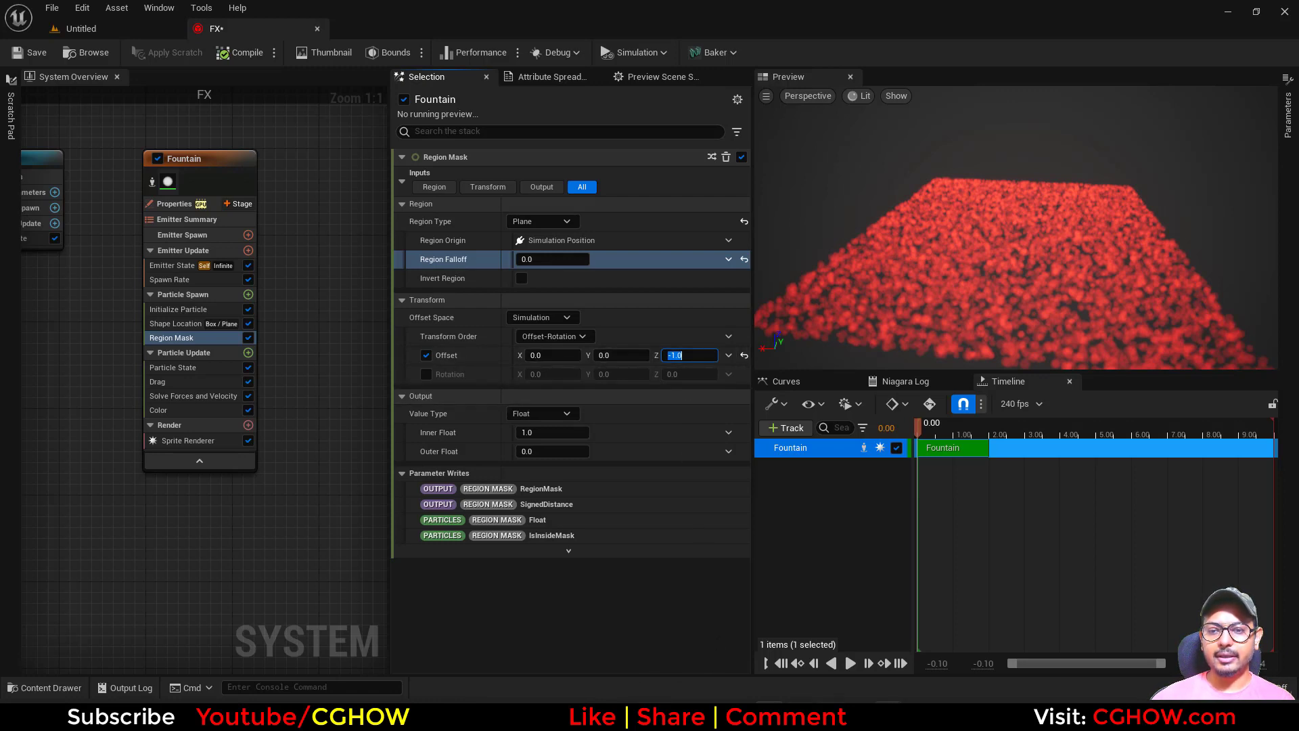
Step: Illustrate the plane and slab regions in a Paint sketch, and change the Region Mask's Region Type to Slab
left_click(769, 714)
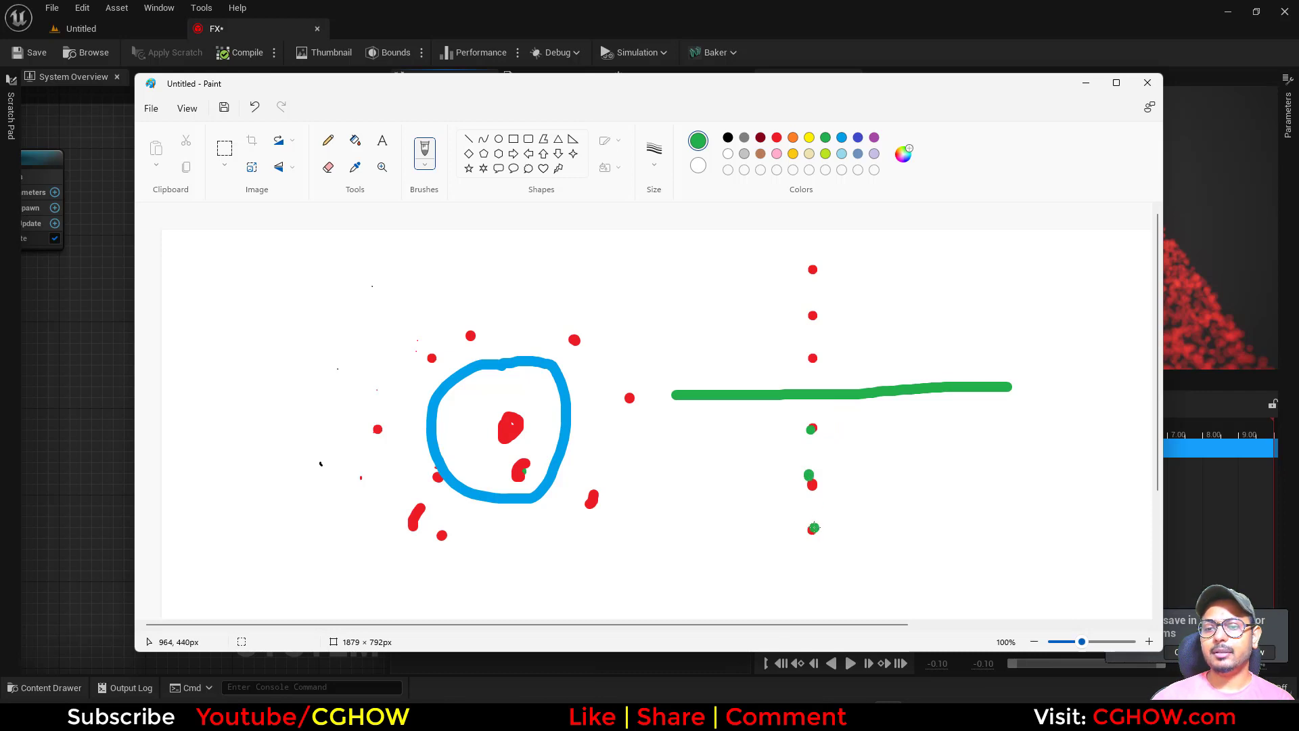
left_click(1086, 84)
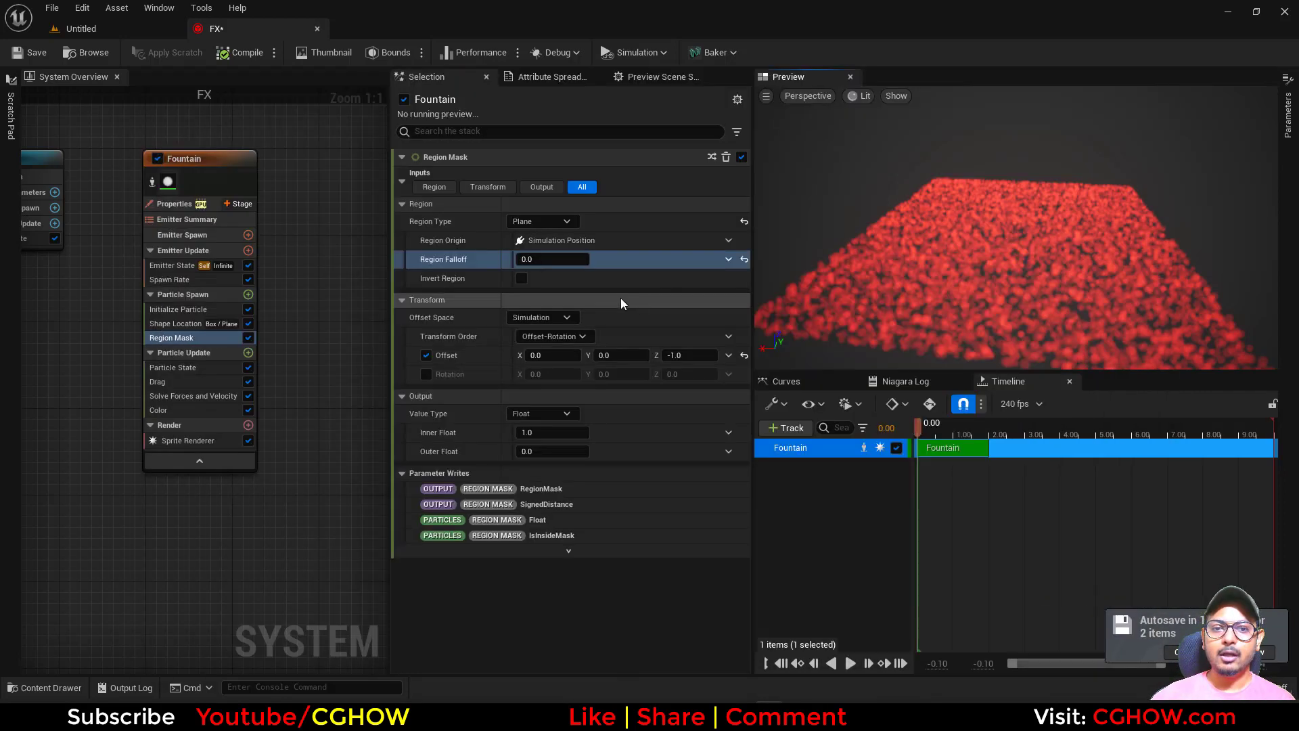
left_click(562, 223)
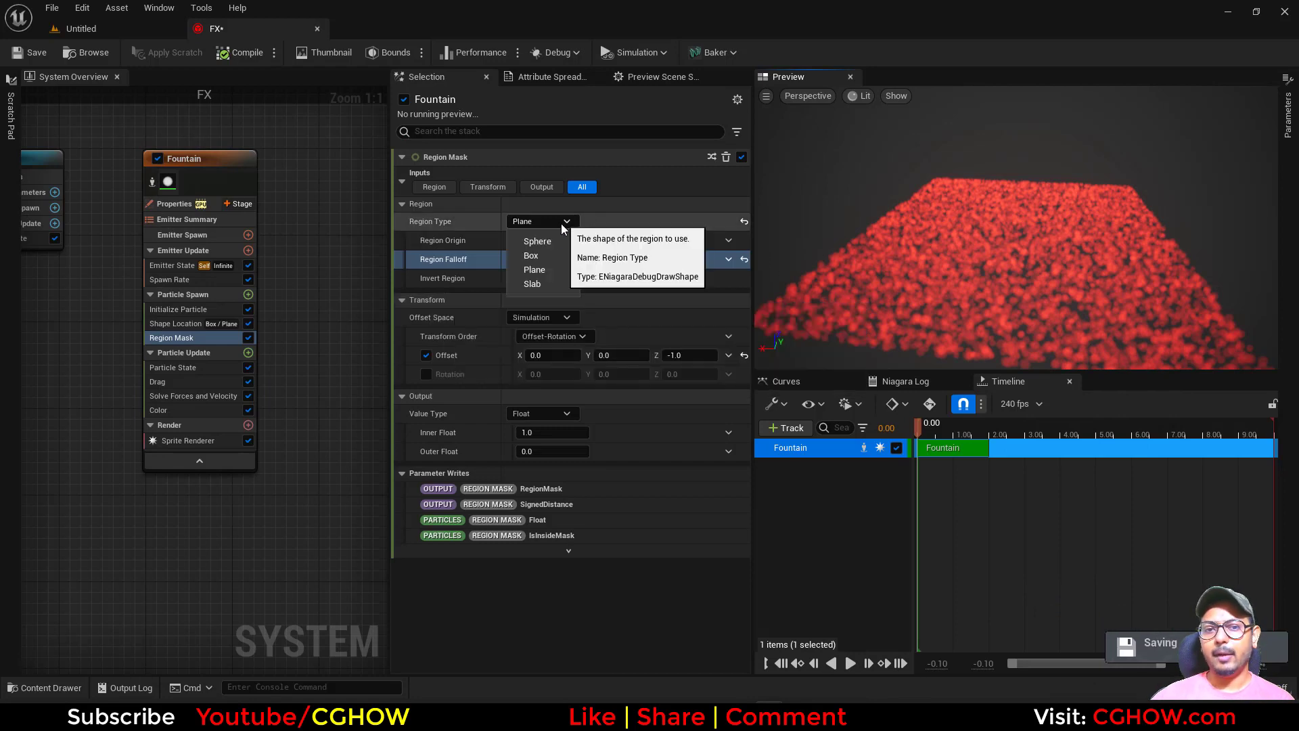
left_click(542, 282)
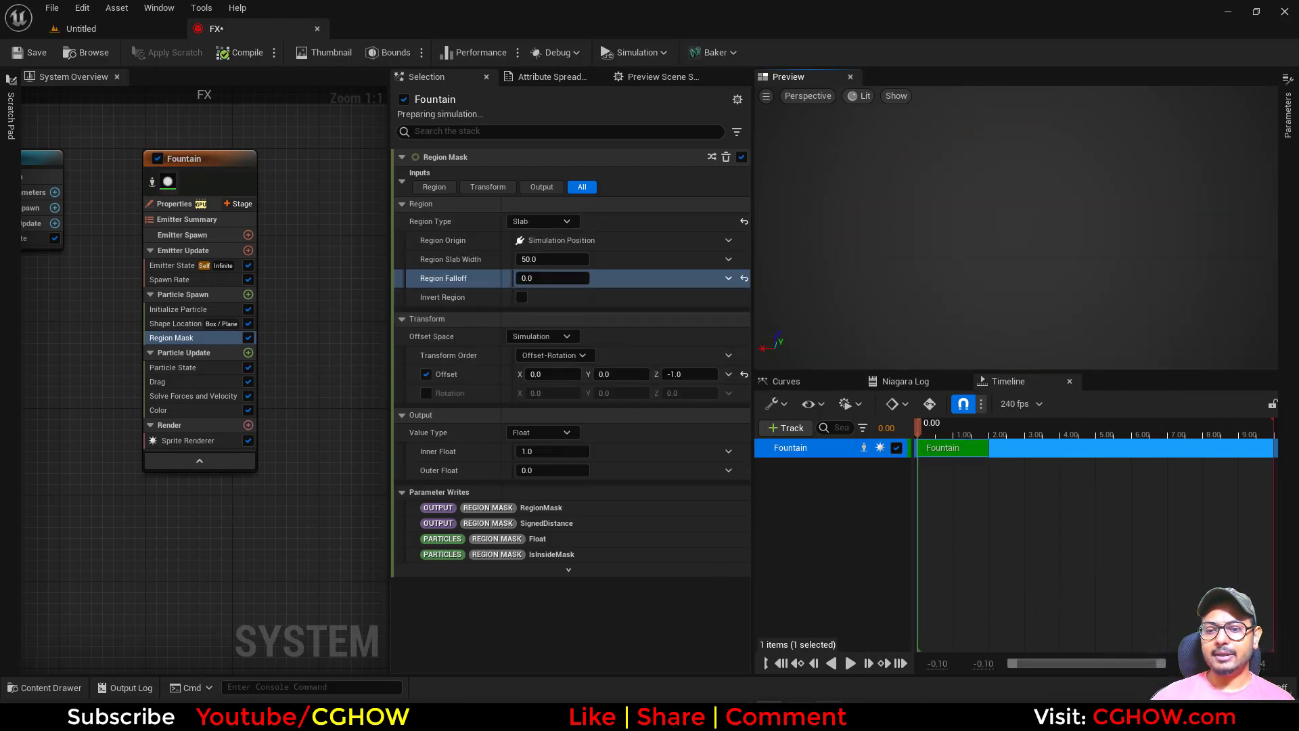
left_click(823, 715)
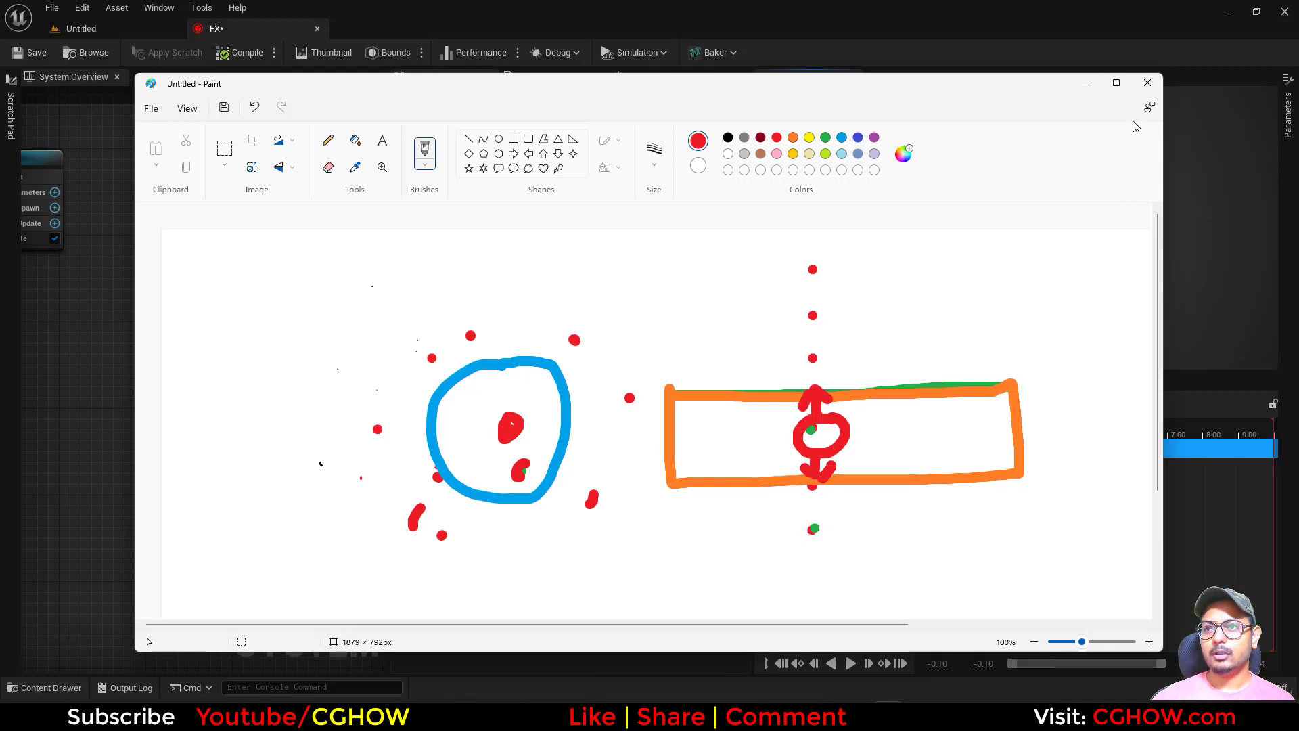
left_click(1087, 83)
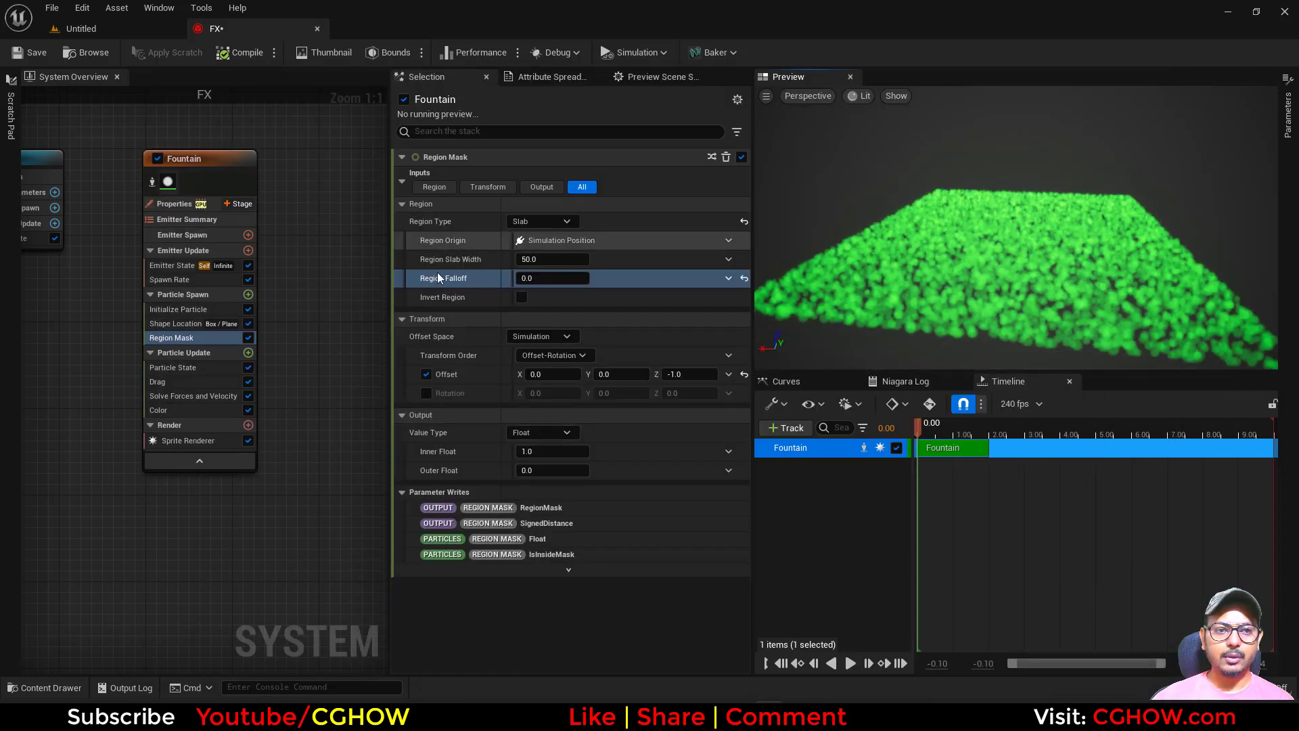
Step: Set the Shape Location module's Box Size Z to 100 and view the particle volume from the side
left_click(176, 323)
left_click(728, 260)
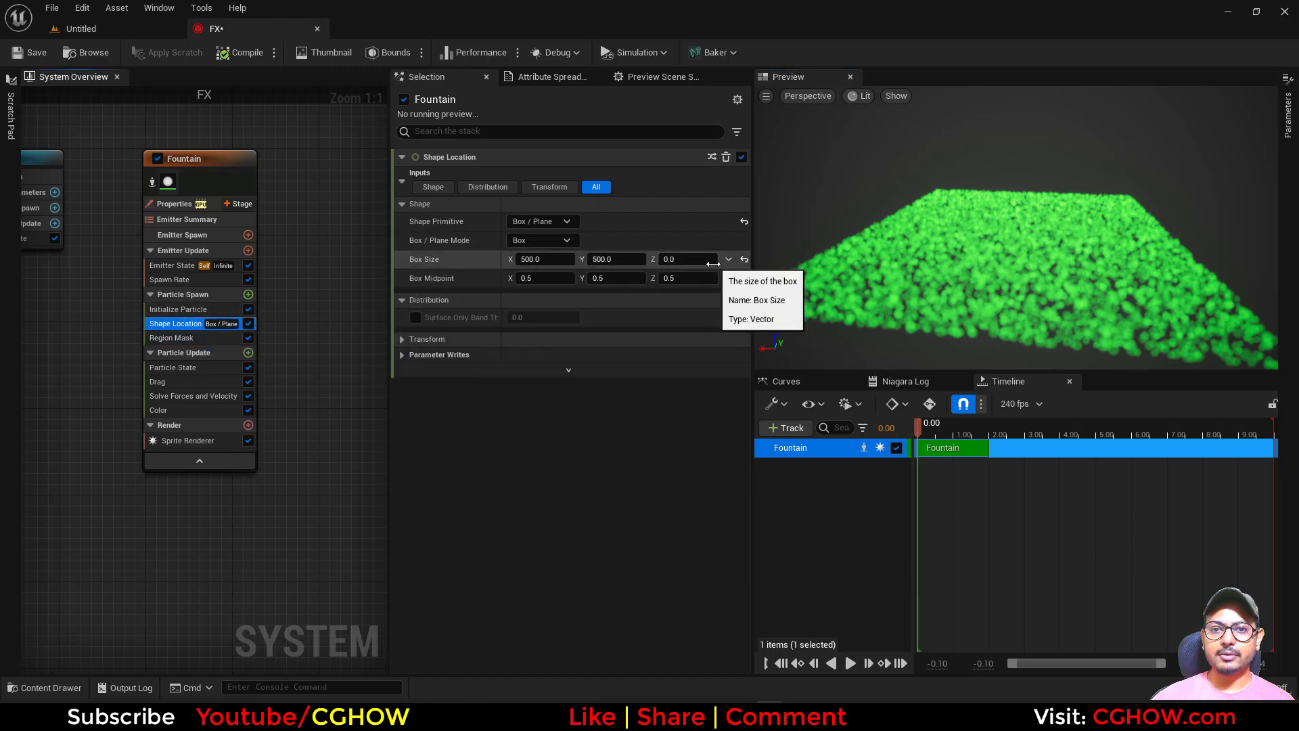
left_click(704, 259)
type("100")
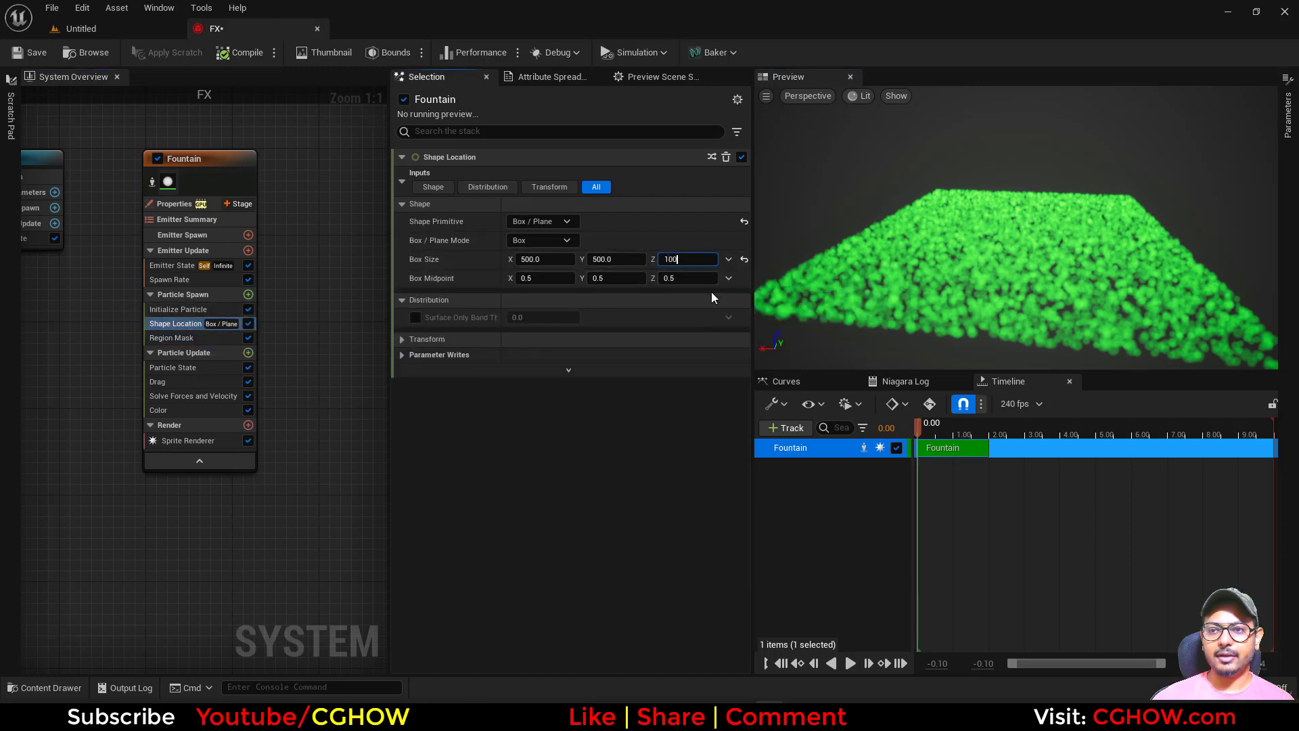
key("Return")
left_click_drag(1004, 312, 872, 257)
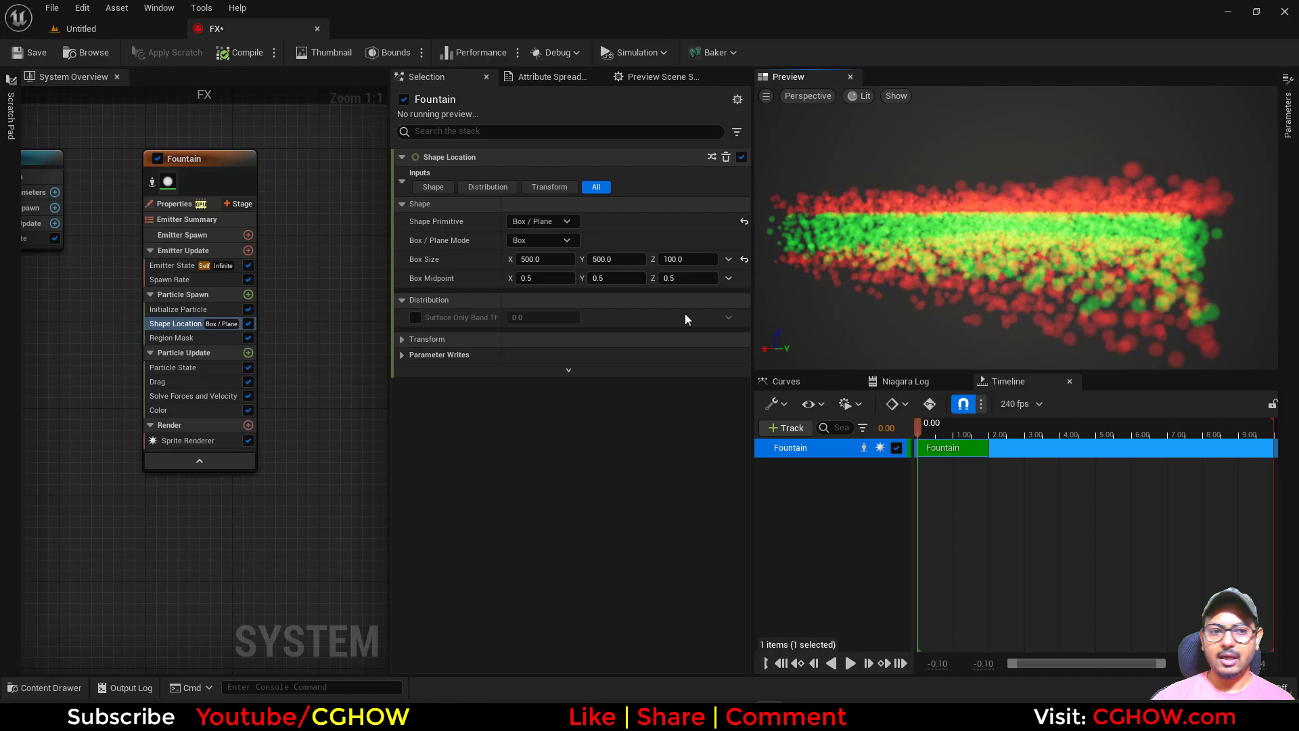
Step: Try Region Slab Width values of 0 and about 0.63 on the Region Mask module
left_click(169, 337)
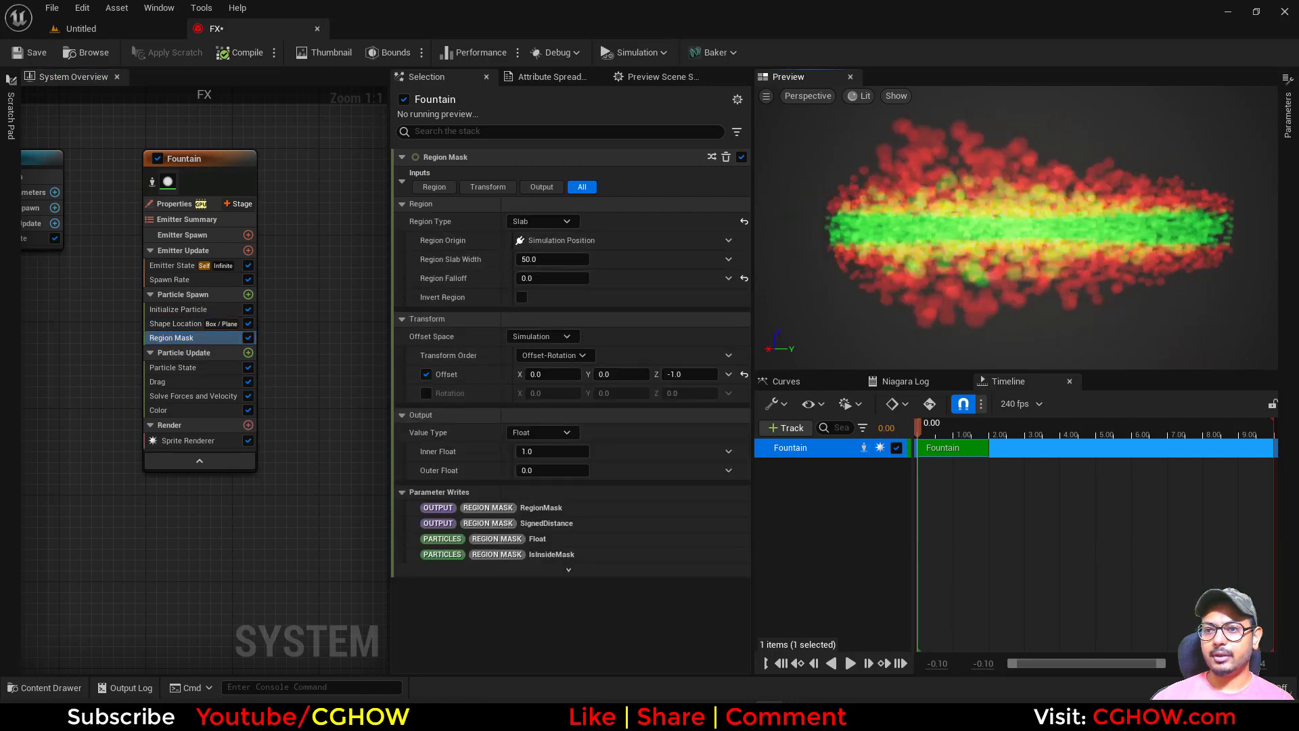
left_click_drag(995, 230, 947, 271)
left_click(555, 261)
type("0")
key("Return")
left_click_drag(534, 259, 577, 259)
left_click_drag(1023, 239, 1083, 217)
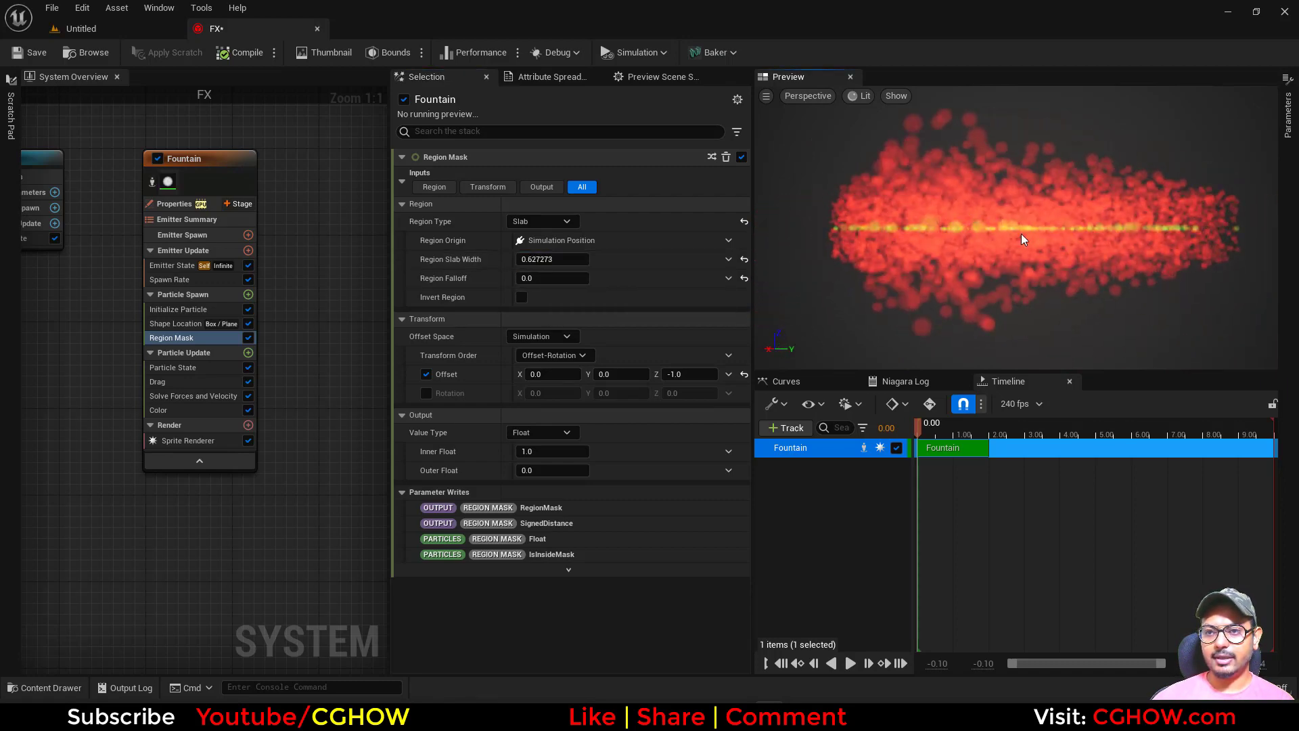
Step: Set the Region Mask's Region Slab Width to 10
left_click(542, 259)
type("10")
key("Return")
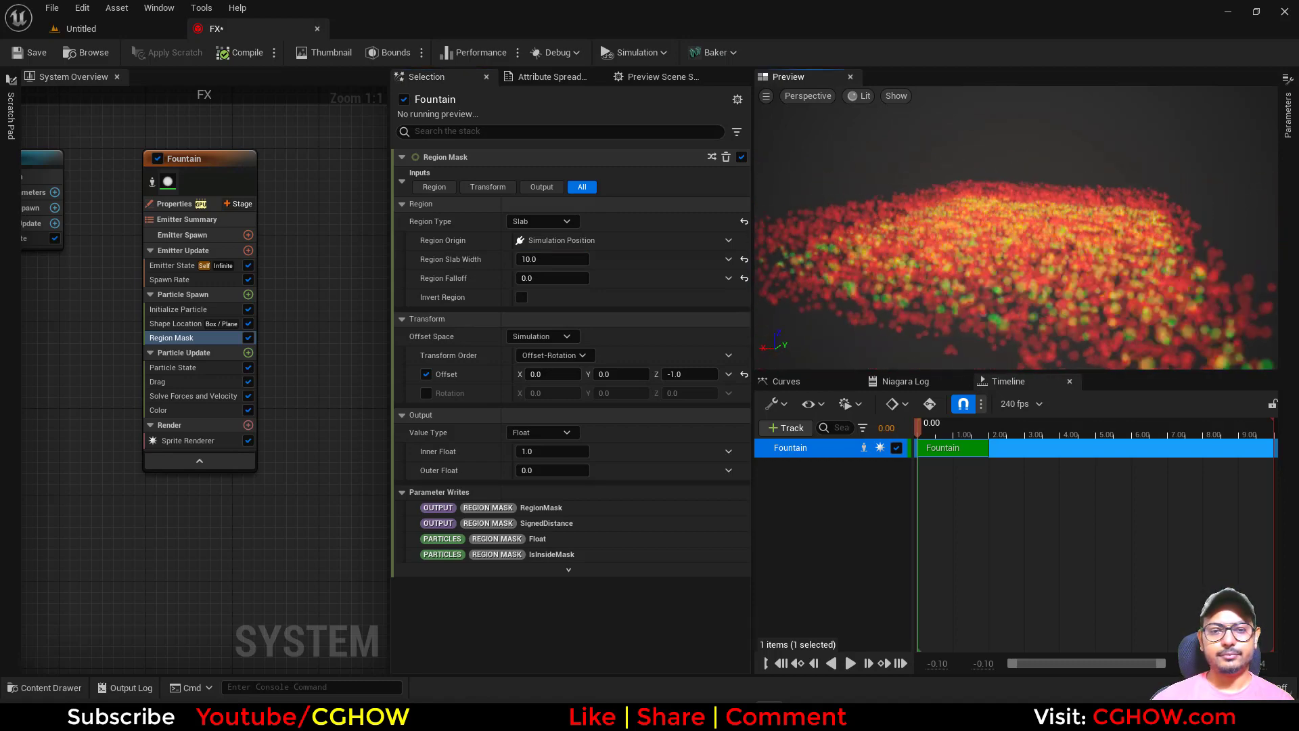
Step: Change the Region Mask's Region Type to Box and set the Shape Location module's Box Size Z to 0
left_click(567, 221)
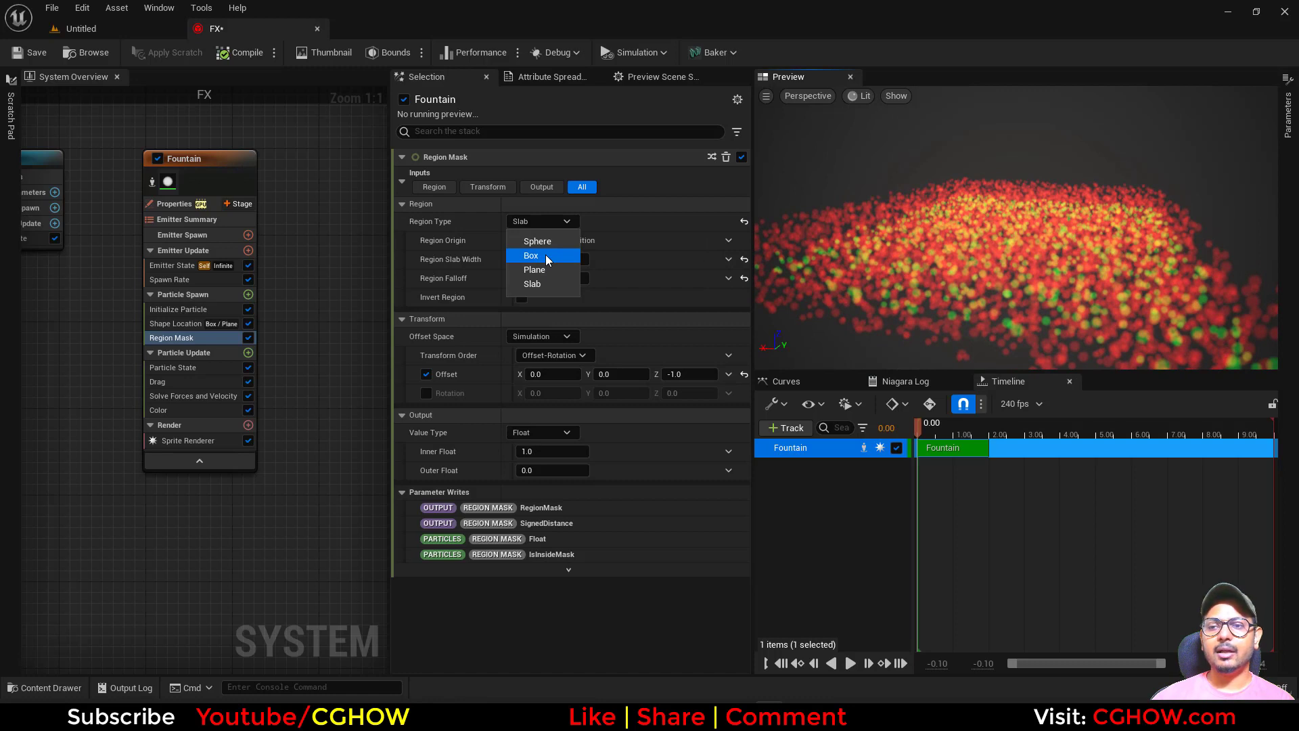
left_click(545, 256)
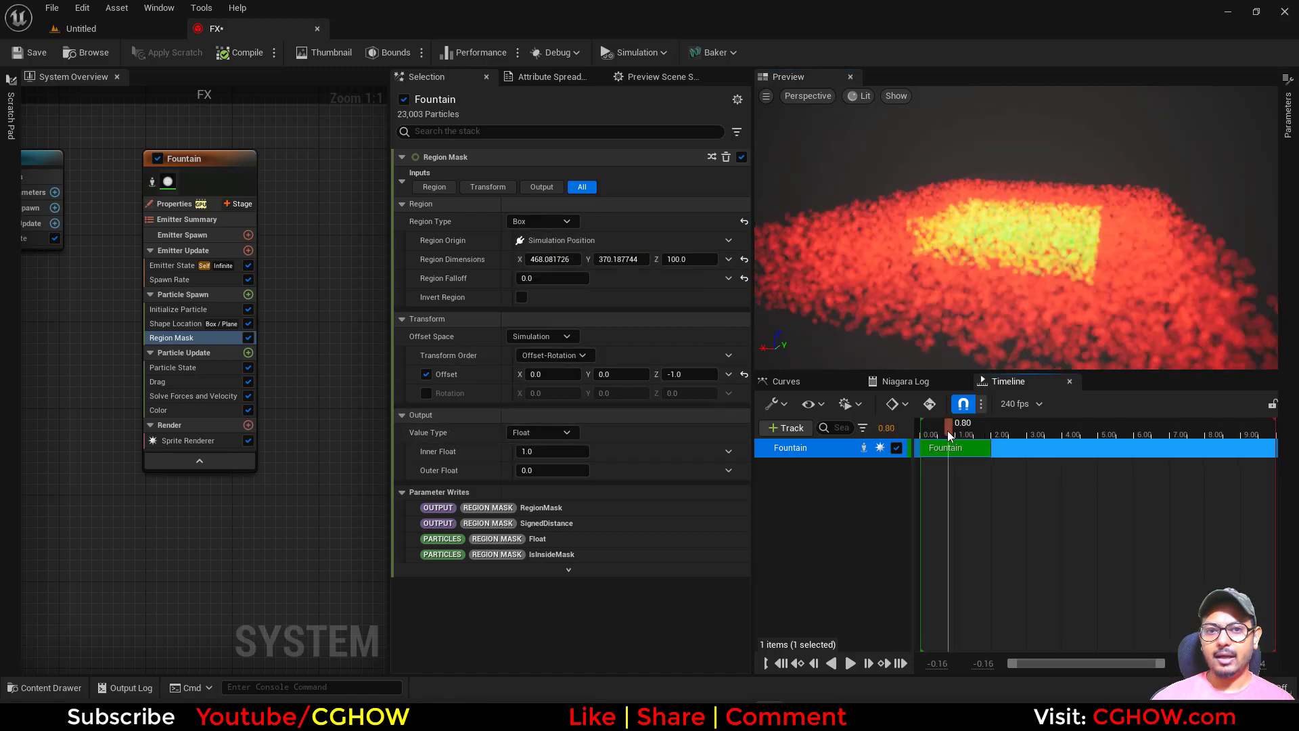
left_click(176, 323)
left_click(687, 260)
type("00.0")
key("Return")
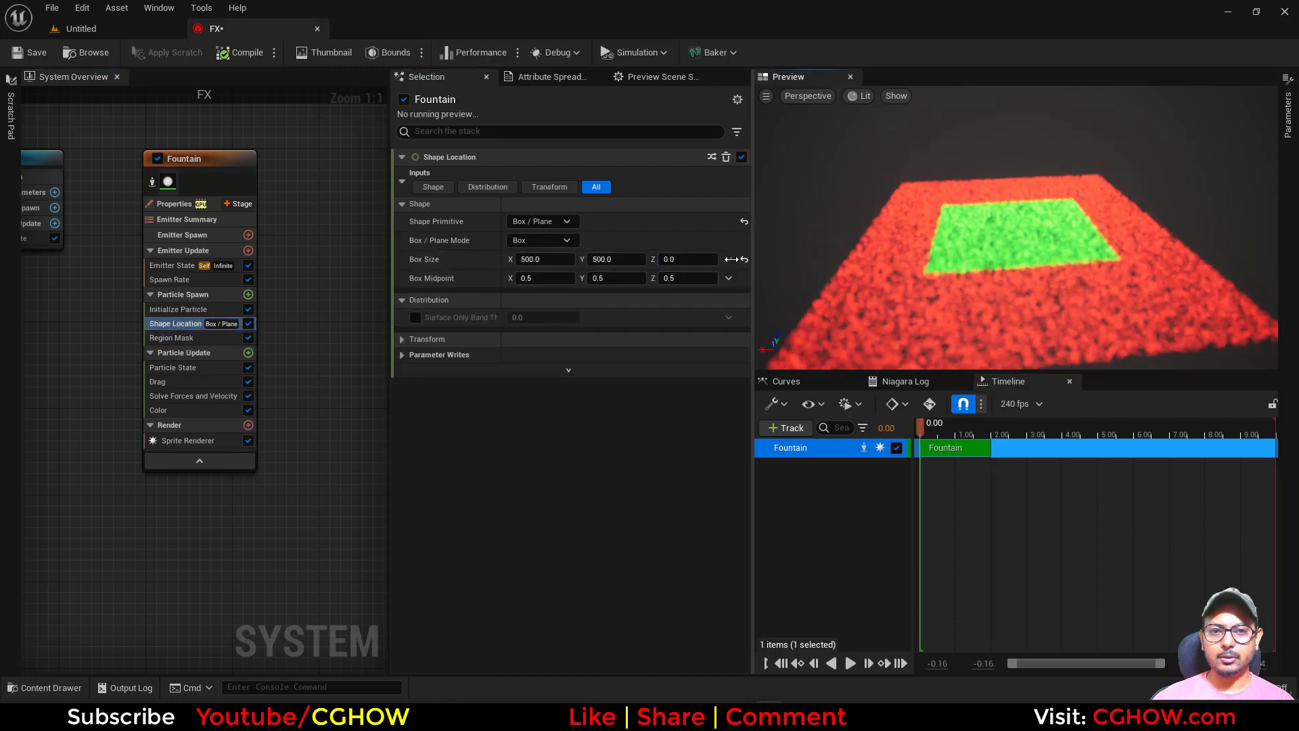
Step: Try shifting the Region Mask's box region along X with Offset, and return Offset X to 0
left_click(207, 338)
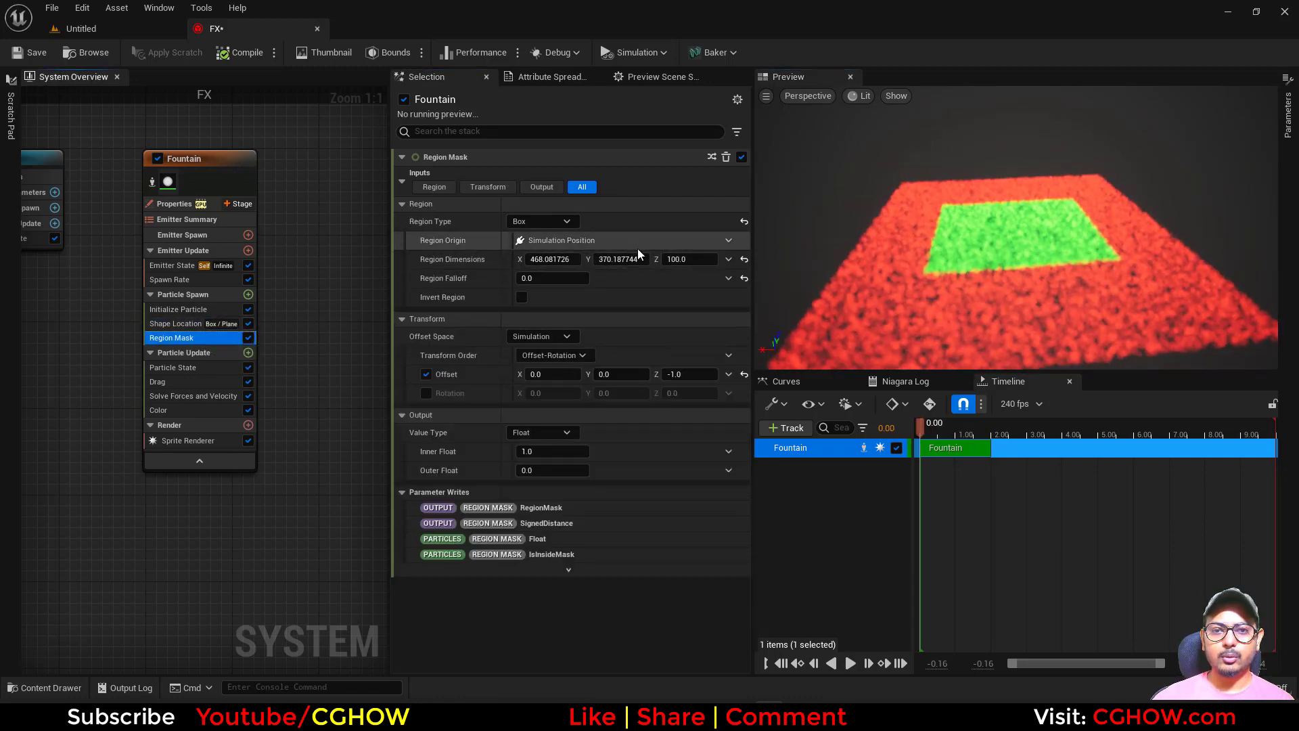
left_click_drag(1044, 235, 1012, 238)
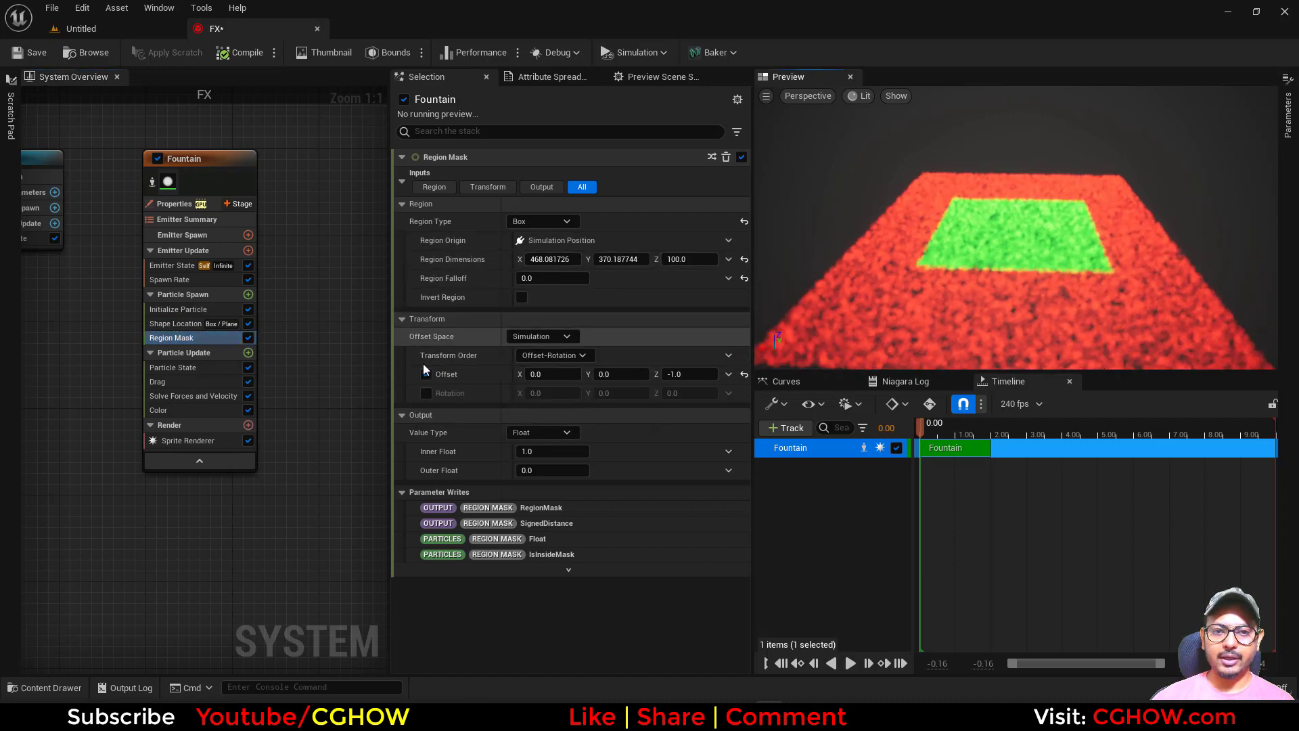
left_click(426, 374)
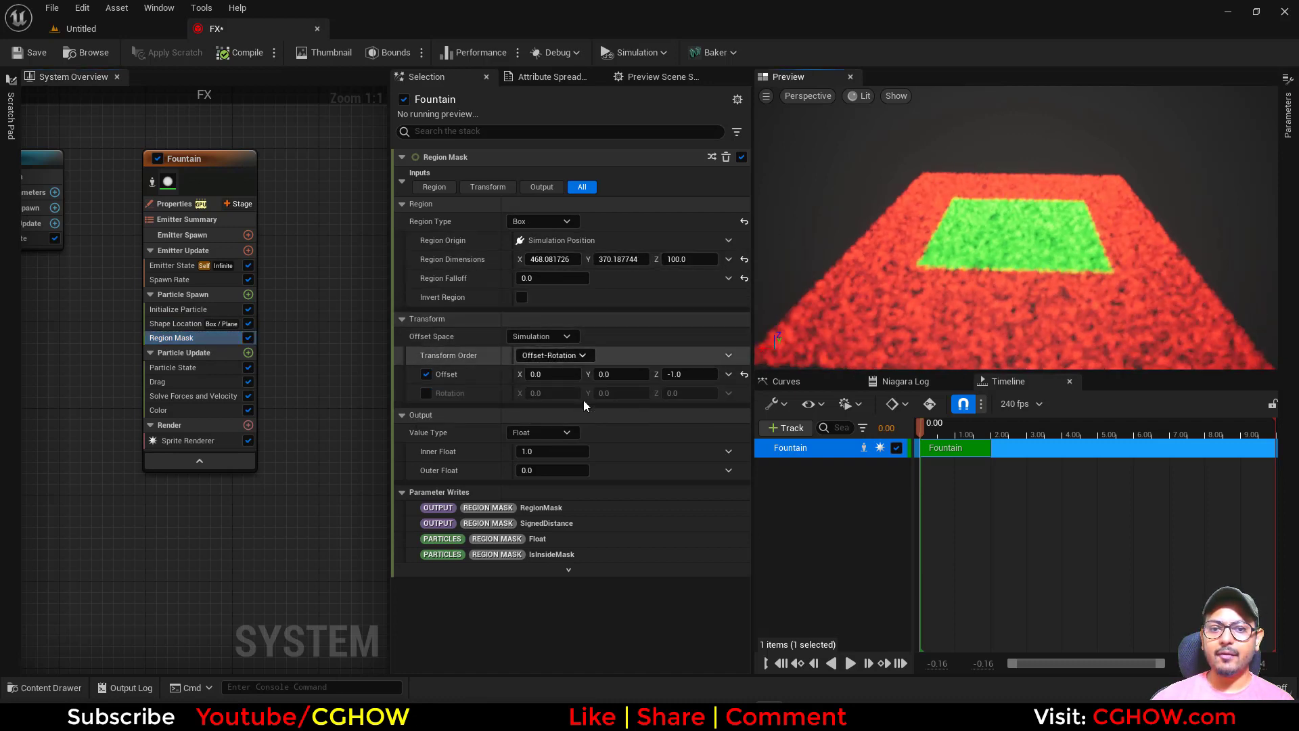
left_click_drag(547, 374, 582, 373)
left_click(549, 372)
type("0")
key("Return")
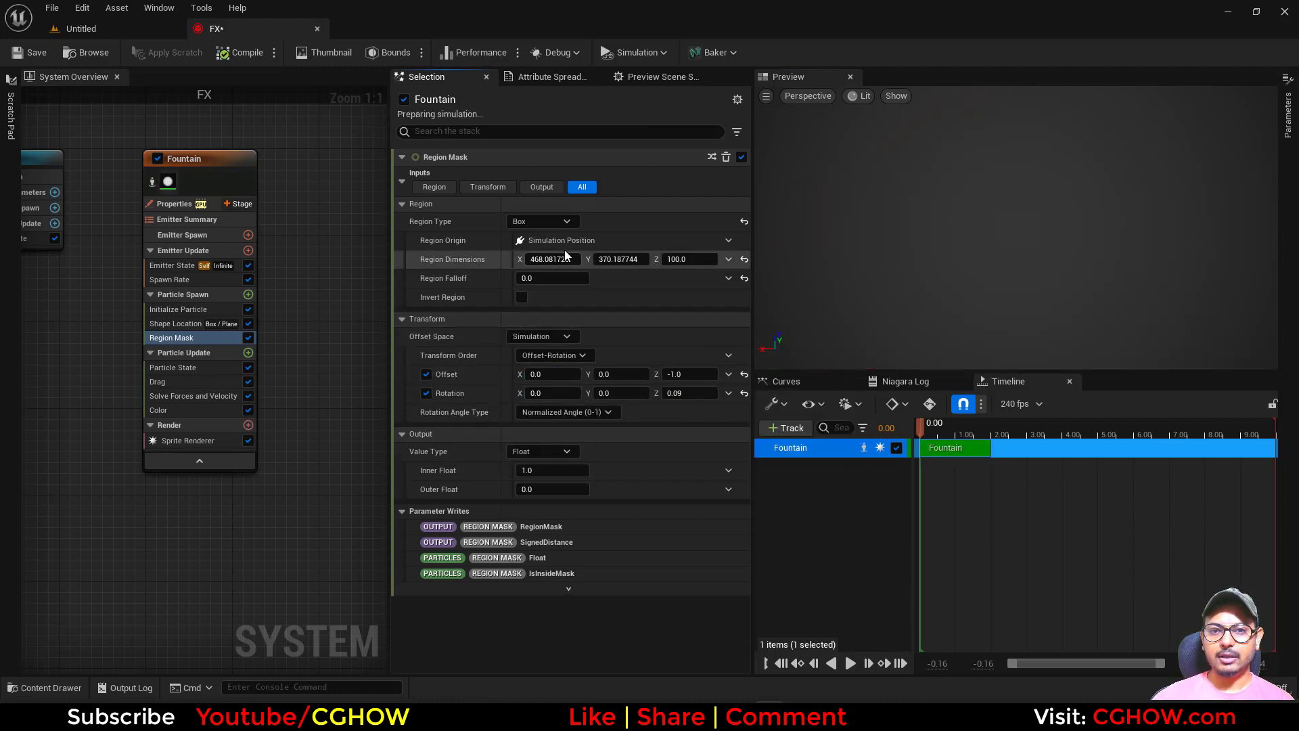
Step: Set the Region Mask's Region Dimensions Y to 100 and try a Rotation Z of about 0.76
left_click(634, 259)
type("100")
key("Return")
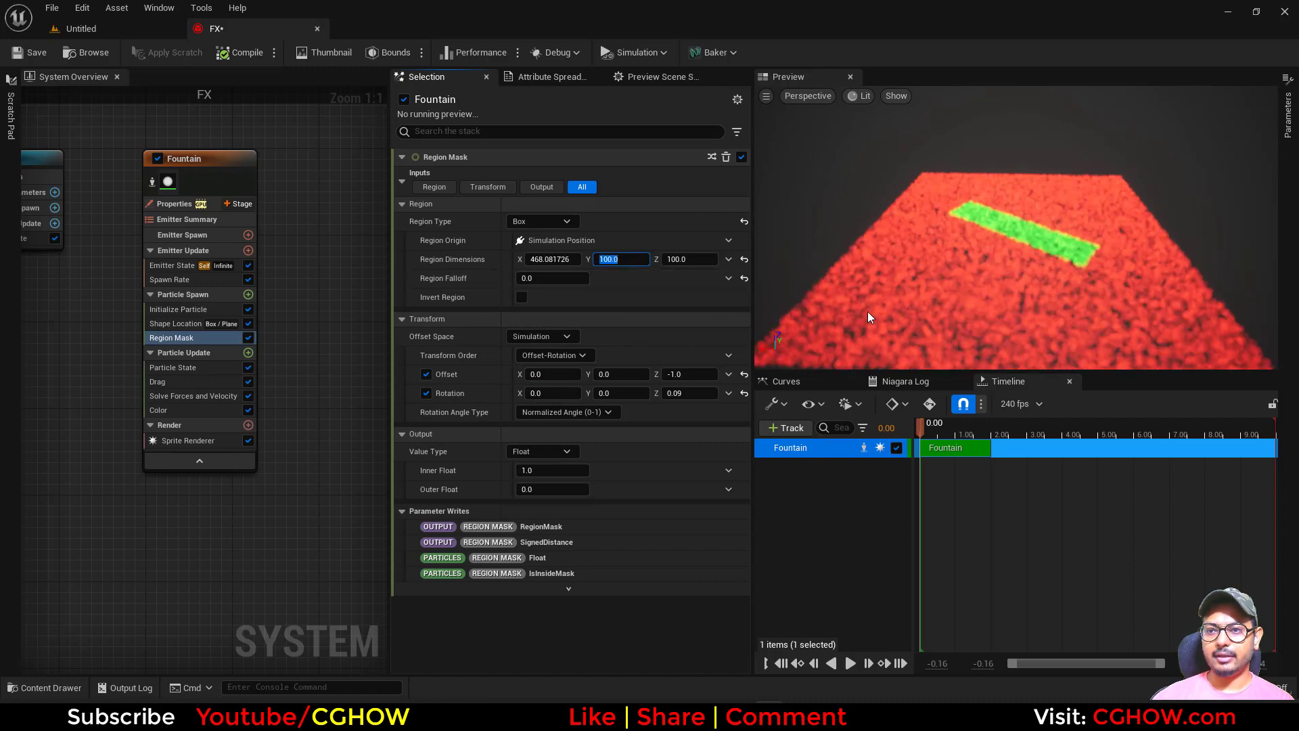
left_click_drag(708, 395, 784, 396)
Step: Split the Region Mask's Rotation into separate components with Make Vector and assign Multiply Float to its Z component
left_click(733, 393)
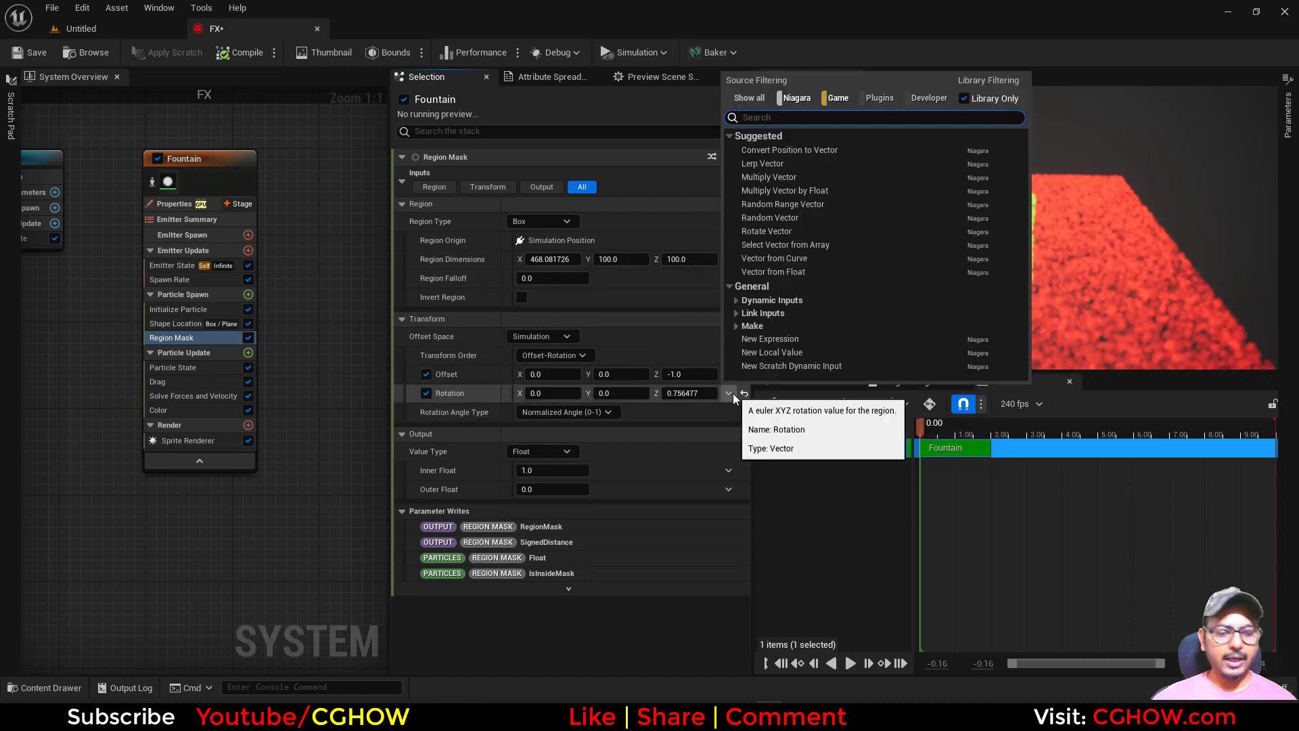
type("brea")
left_click(776, 148)
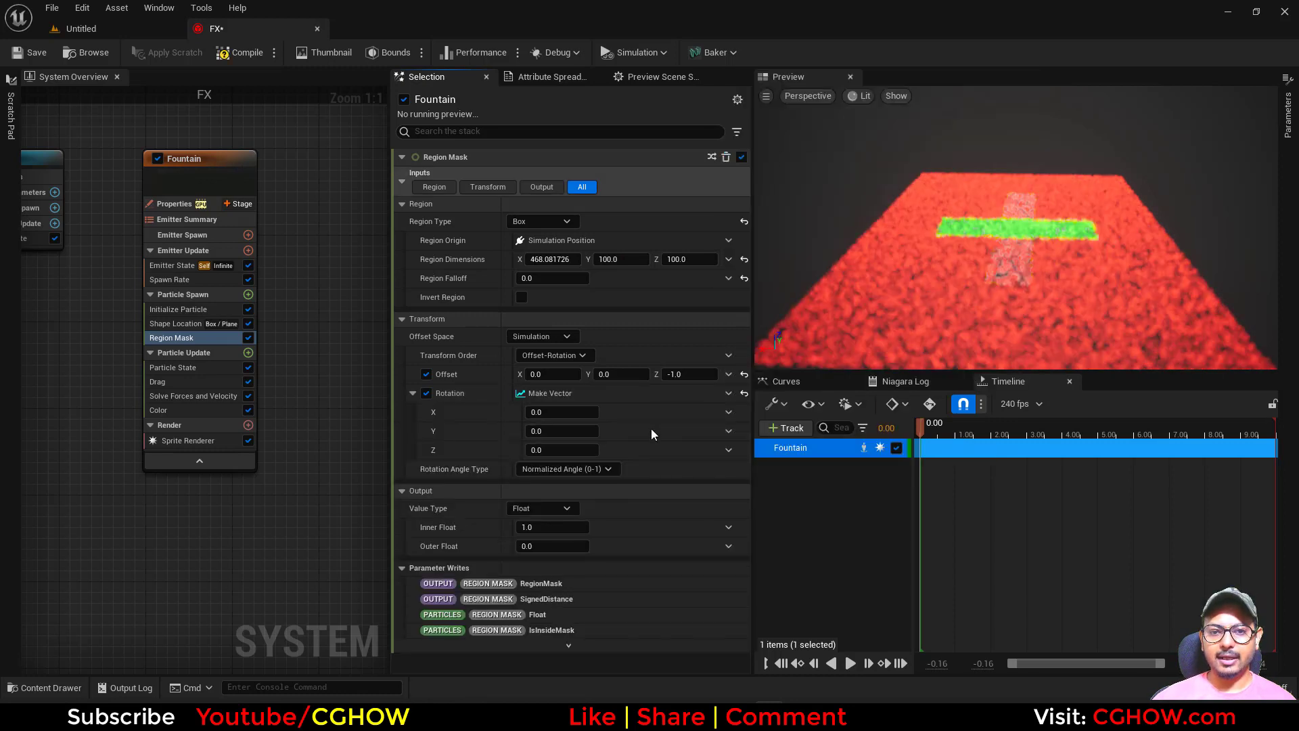
left_click(726, 449)
type("mul")
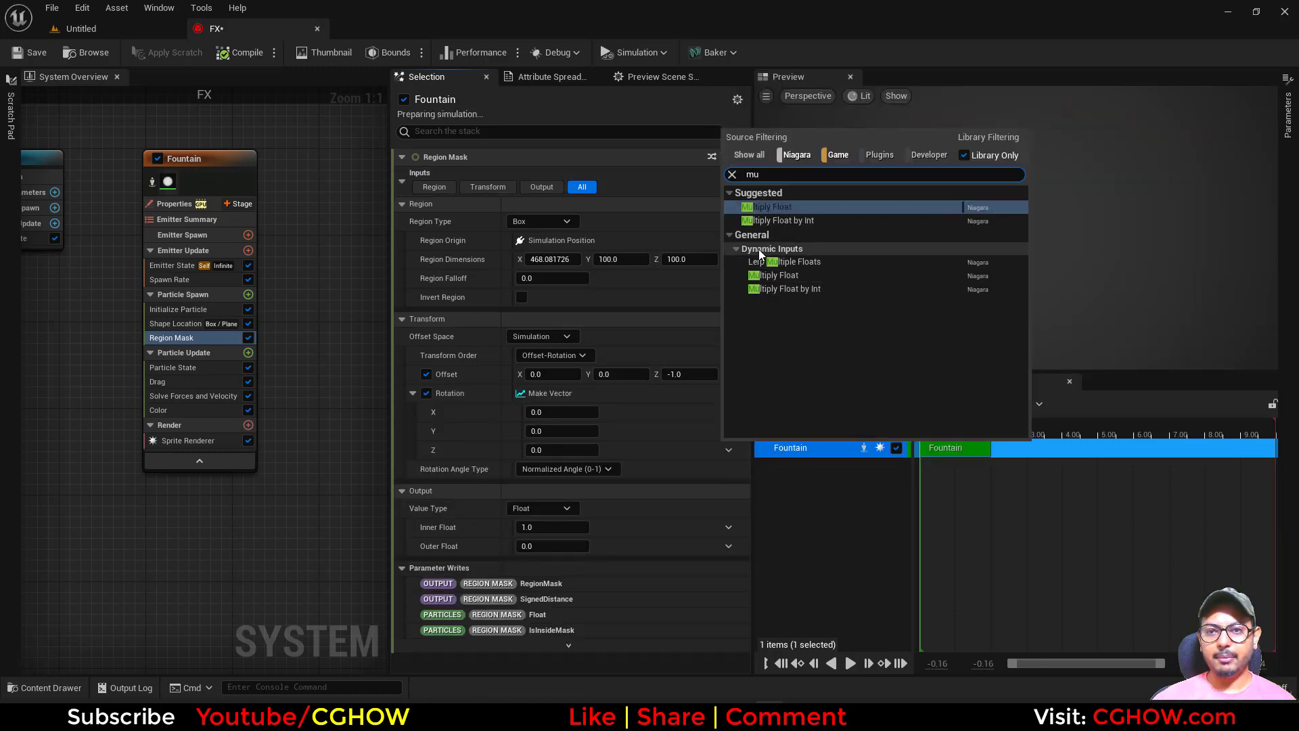
left_click(766, 206)
Step: Link input A of the rotation's Multiply Float to Emitter Age and set B to 0.1
left_click(719, 468)
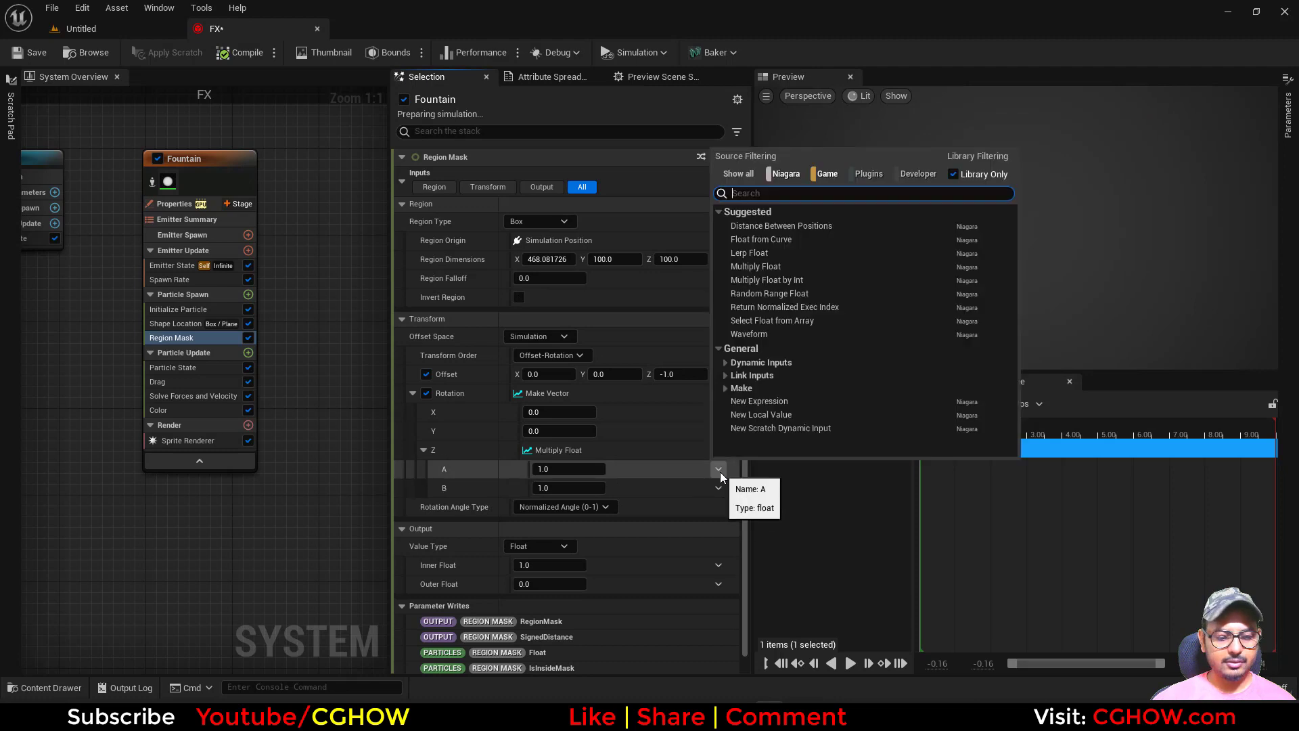
type("age")
left_click(805, 234)
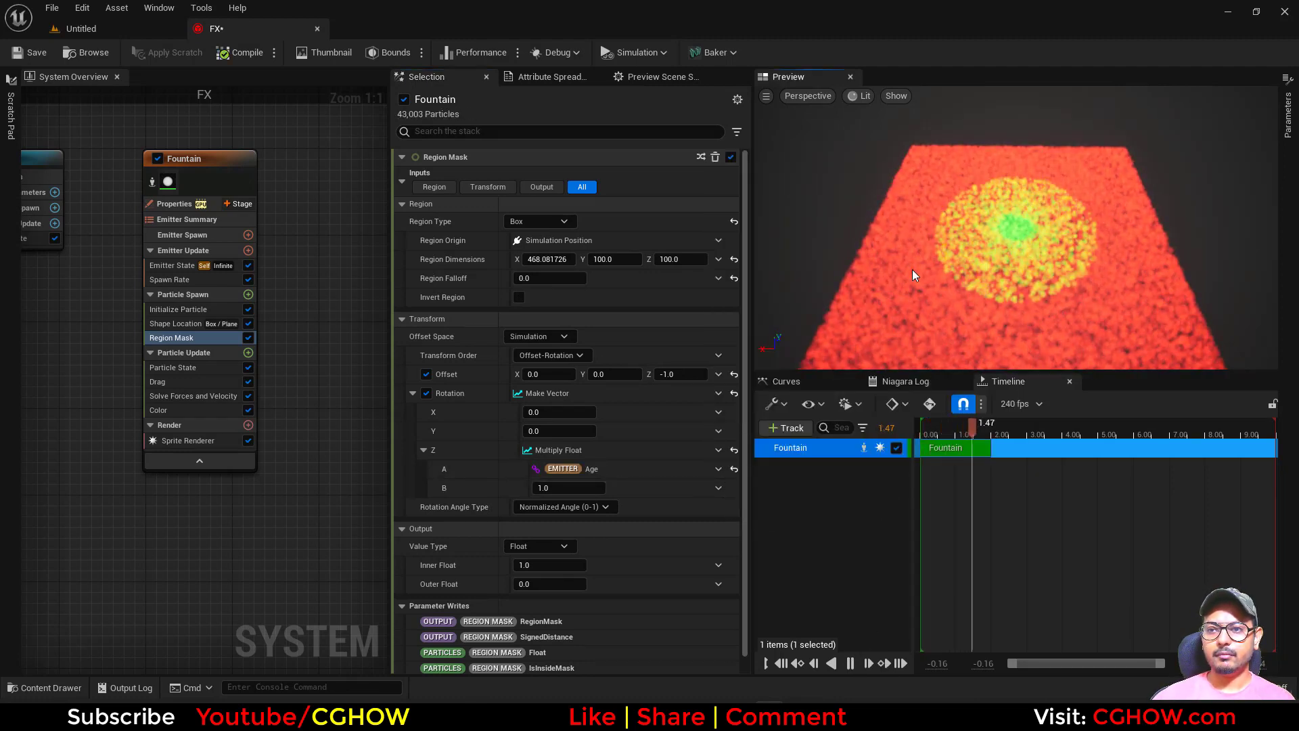
left_click(541, 488)
type("0.1")
key("Return")
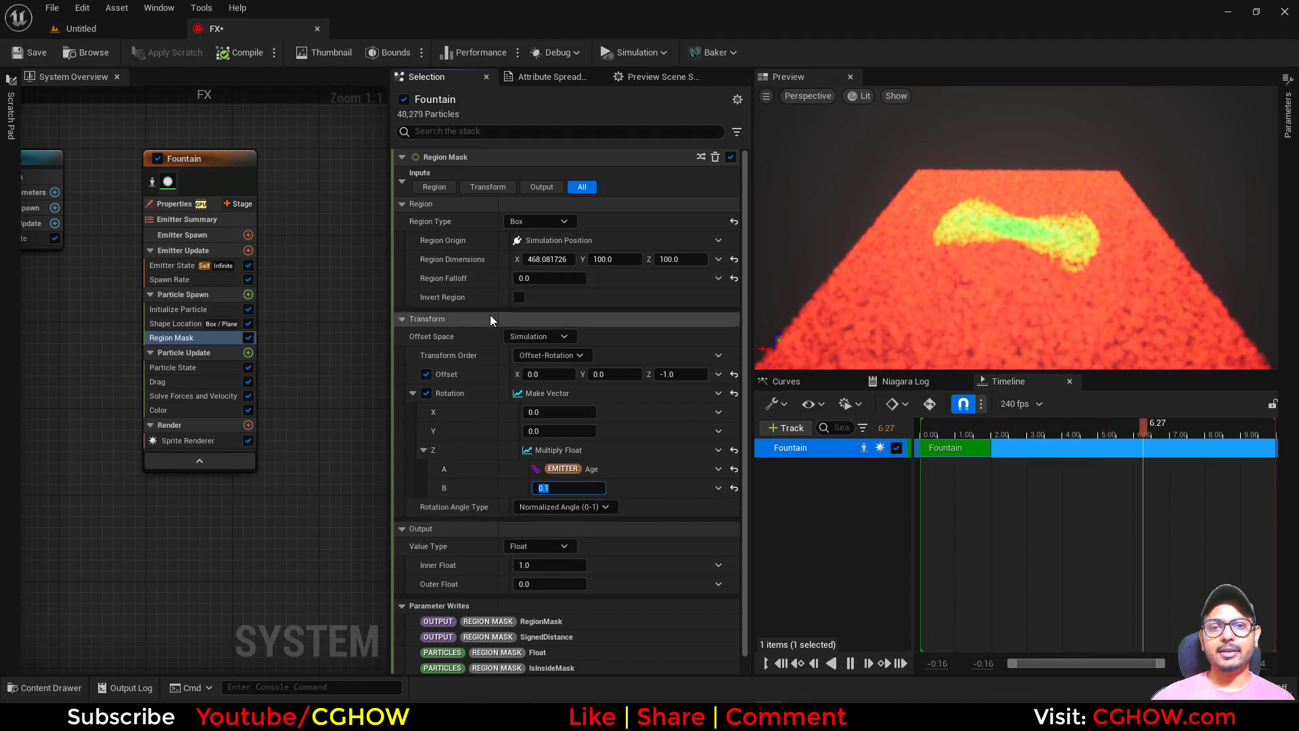
Step: Add an Add Velocity module to Particle Spawn and place it directly after Region Mask
left_click(250, 295)
type("velo")
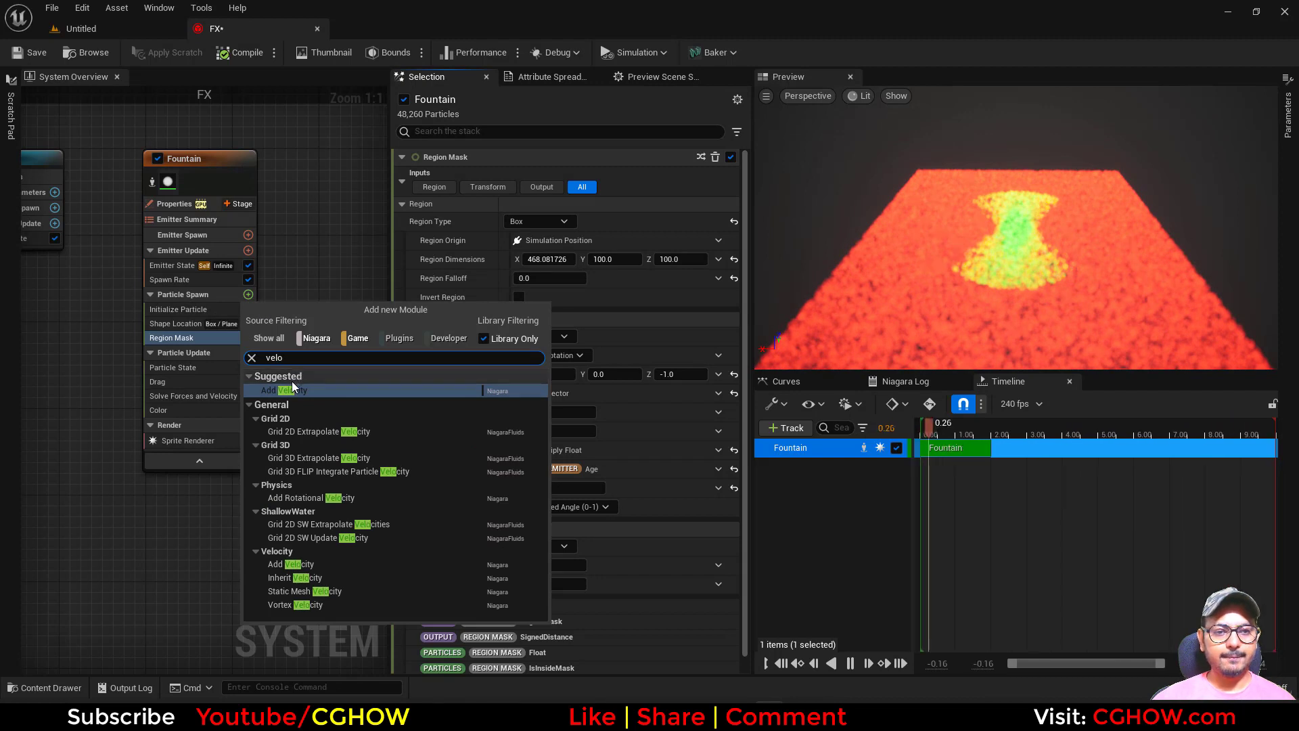
left_click(291, 388)
left_click_drag(176, 343, 172, 359)
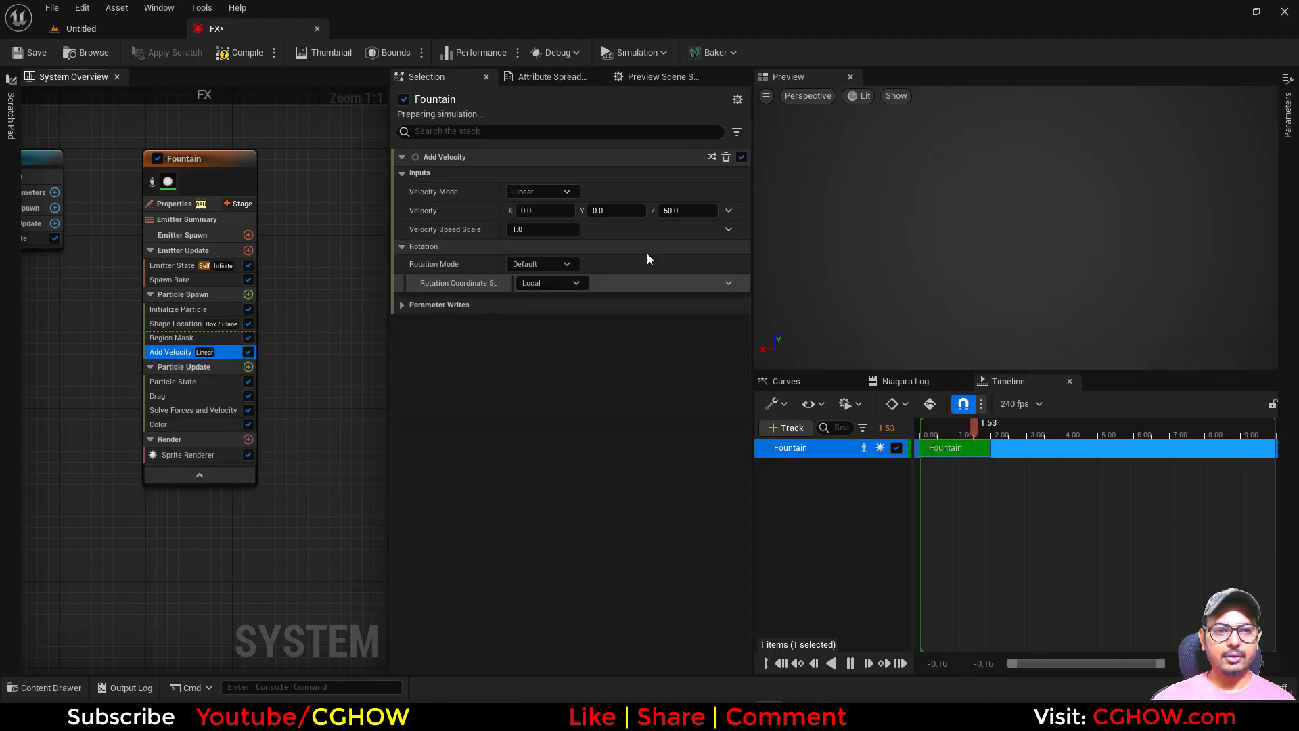
Step: Assign Lerp Vector to the Add Velocity module's Velocity and set its B vector to 0, 0, 100
left_click(729, 210)
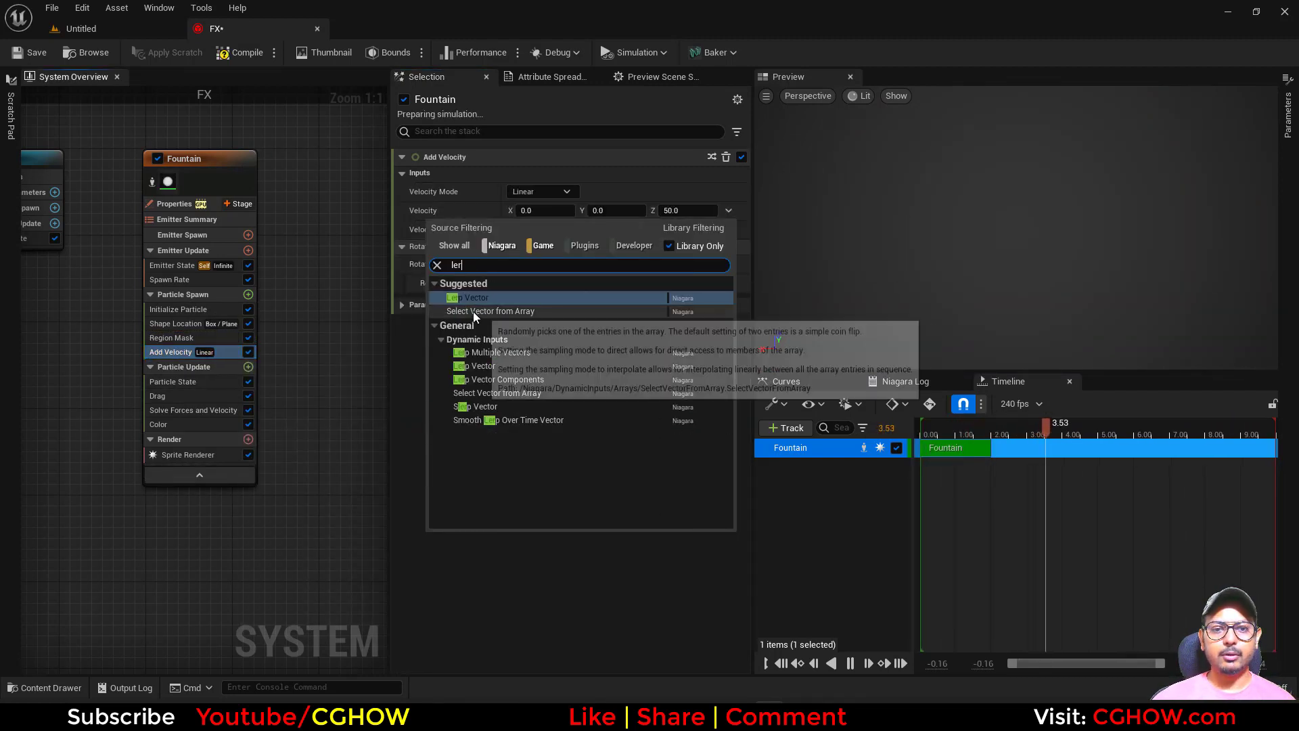
left_click(473, 311)
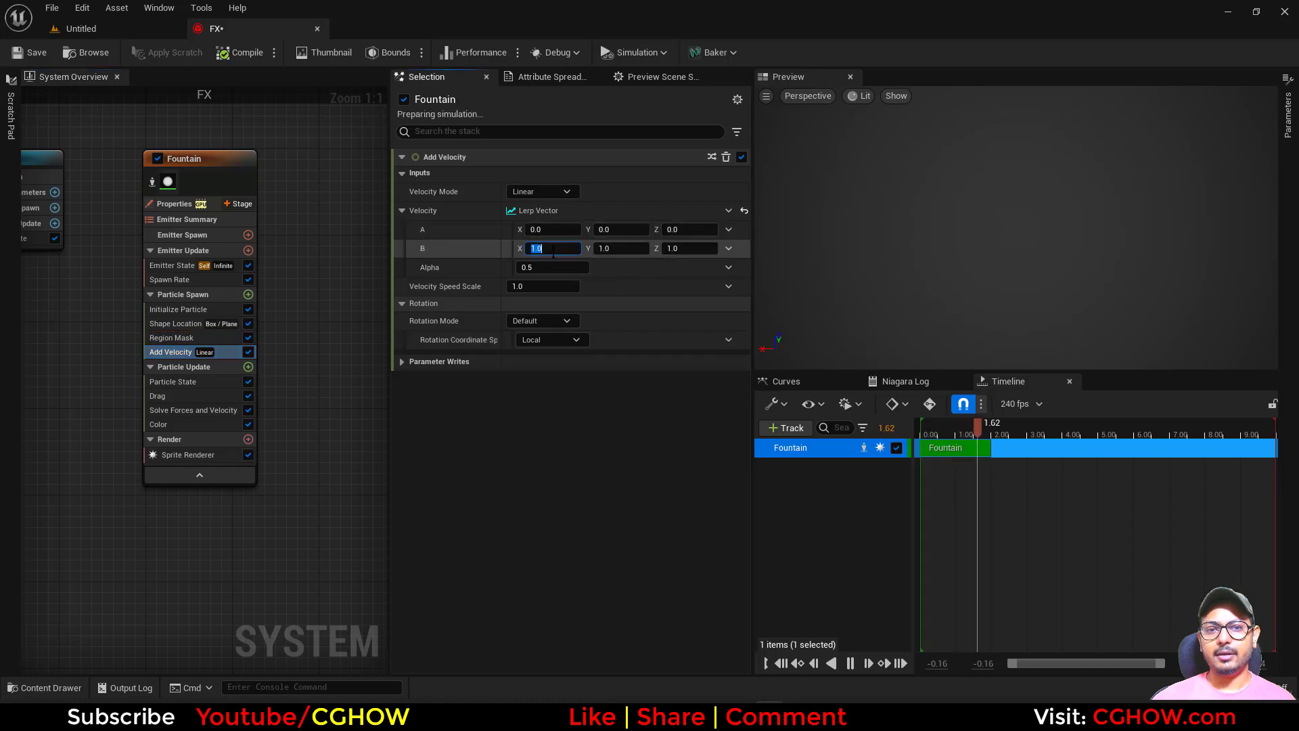
type("0")
key("Return")
left_click(627, 250)
type("0")
key("Return")
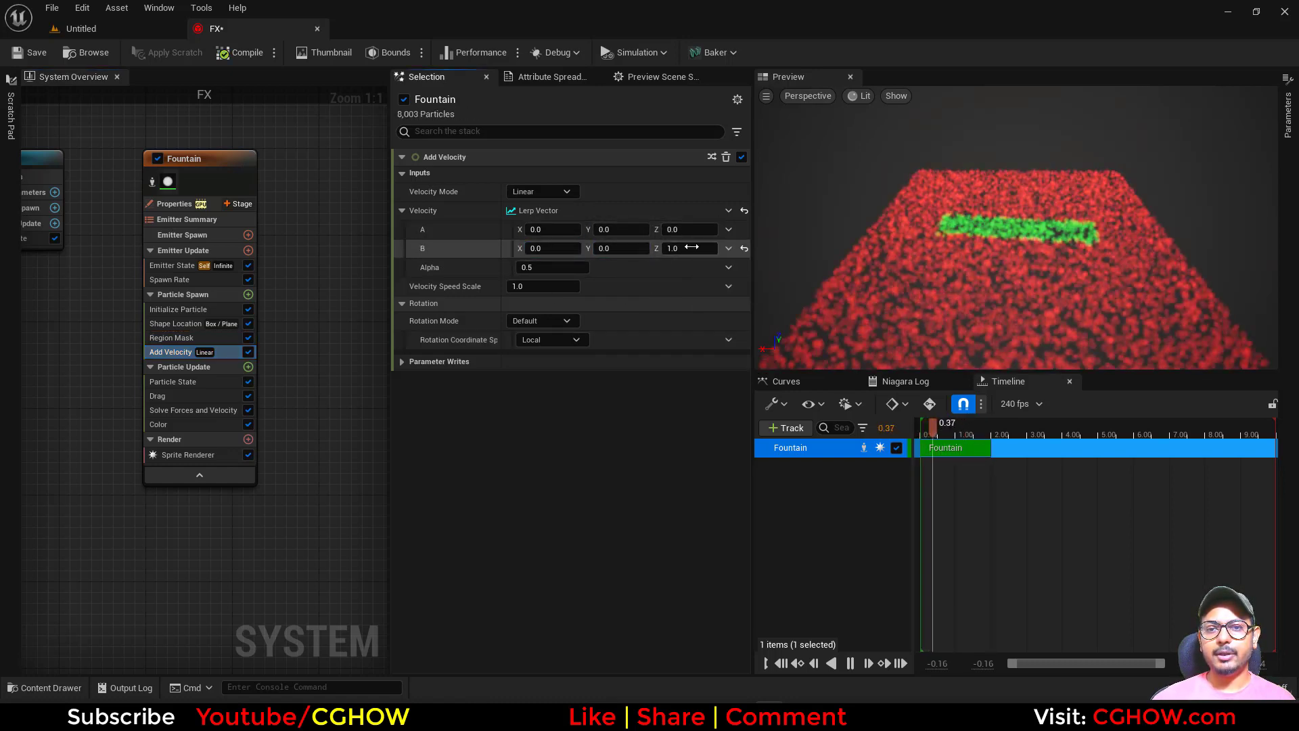
left_click(692, 247)
type("100")
key("Return")
Step: Link the velocity Lerp Vector's Alpha to the Particles Region Mask Float output and view the rising particles
left_click(729, 267)
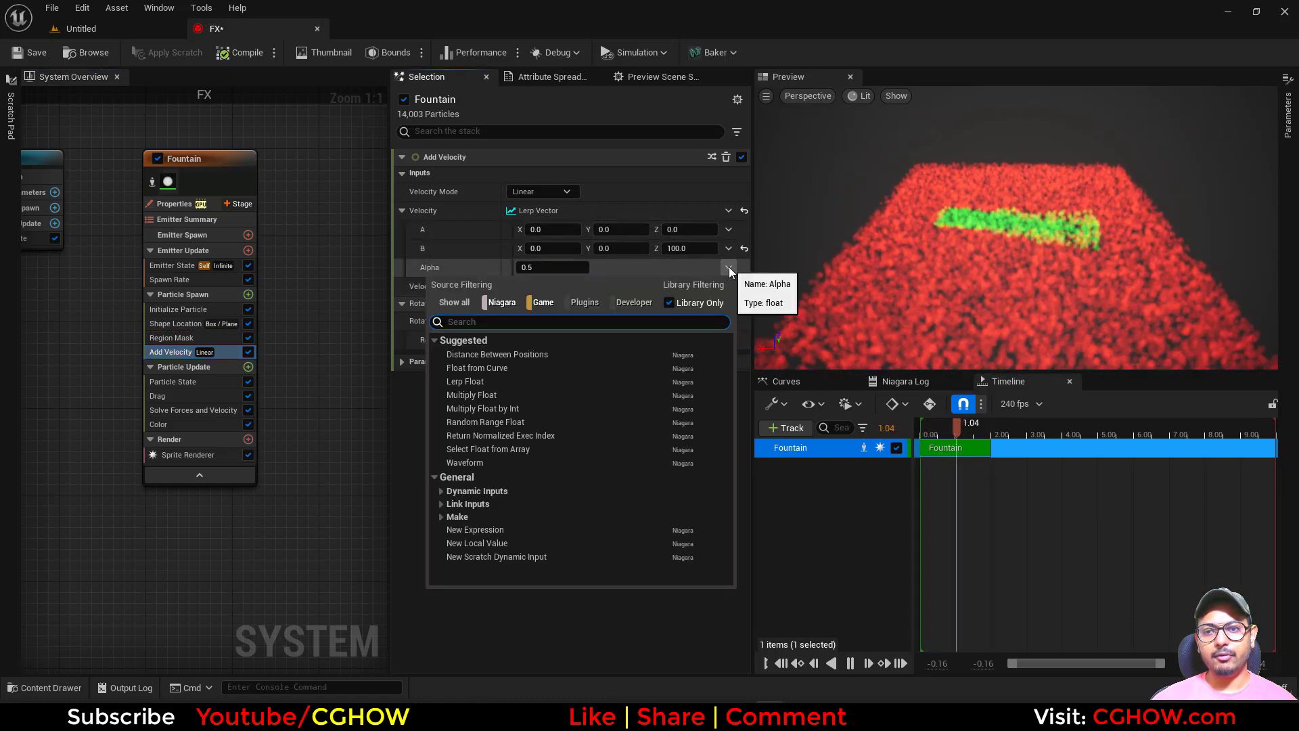
mouse_move(906, 263)
left_mouse_down()
mouse_move(930, 267)
mouse_move(931, 223)
mouse_move(920, 260)
left_mouse_up()
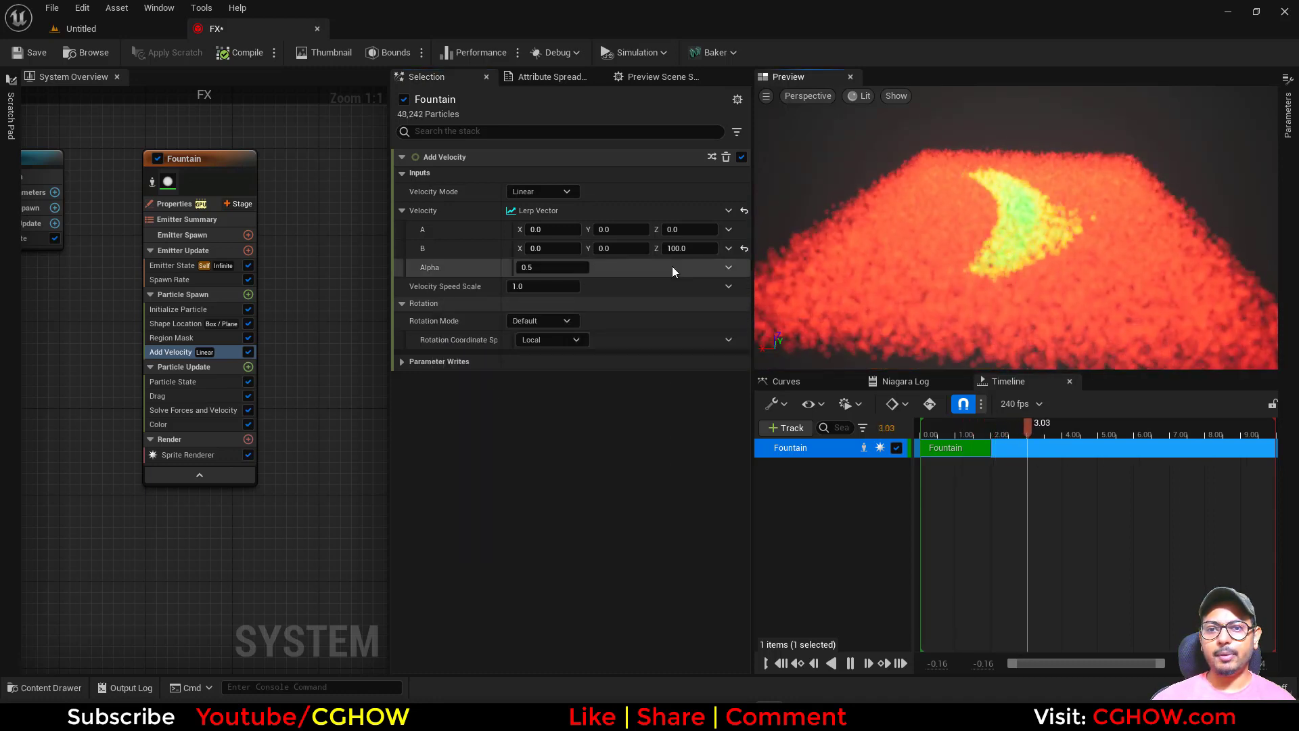
left_click(728, 268)
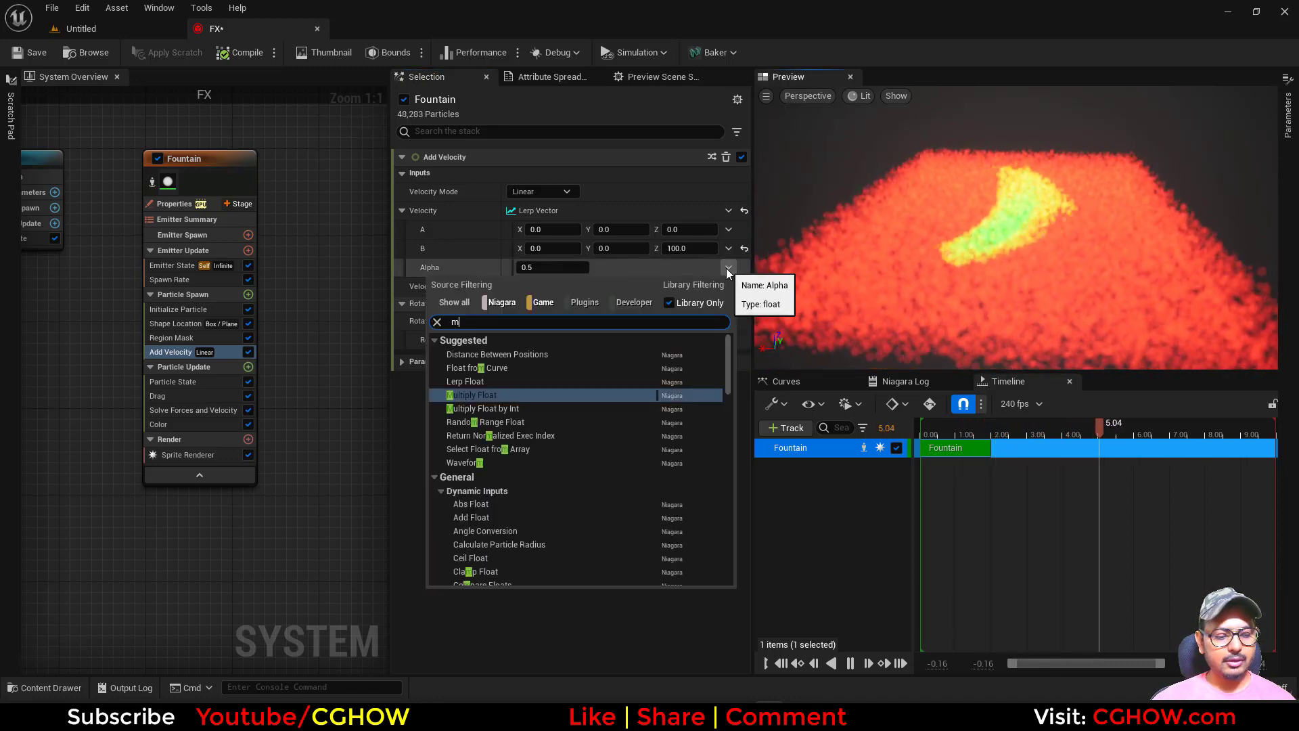
left_click(569, 516)
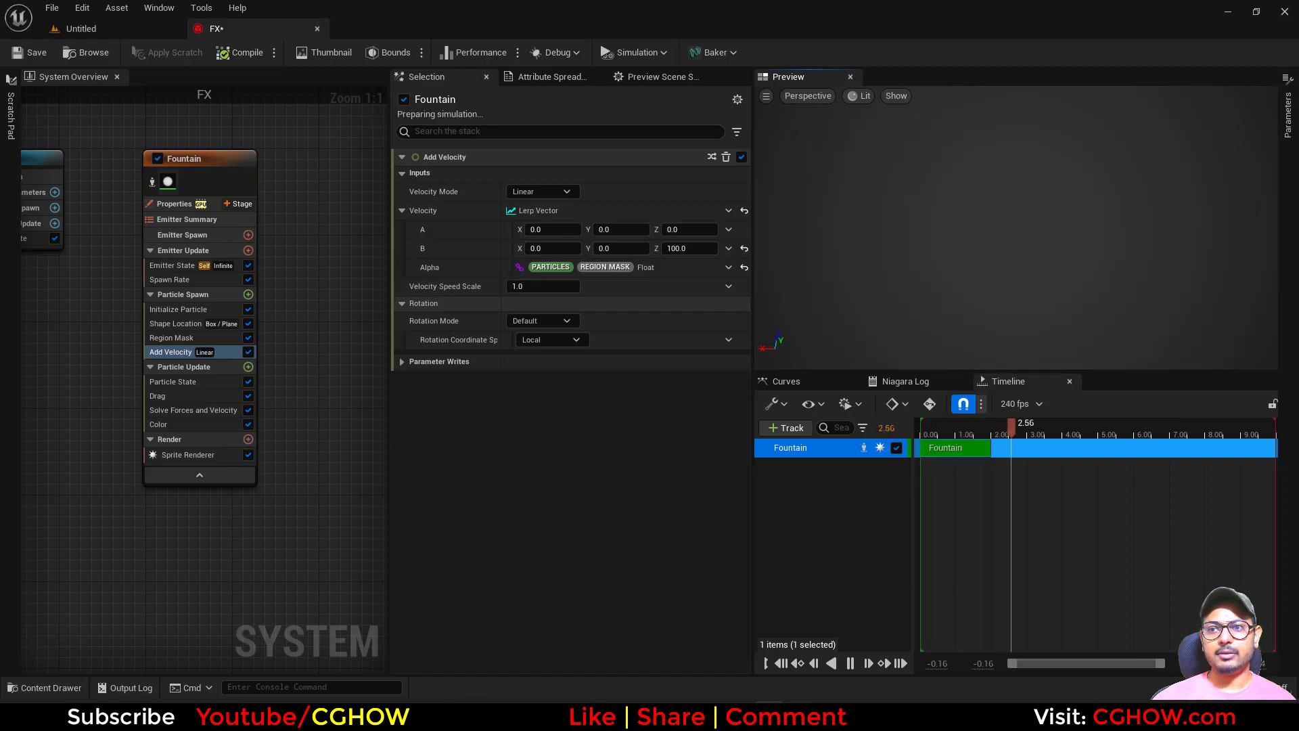
left_click_drag(1015, 230, 1072, 190)
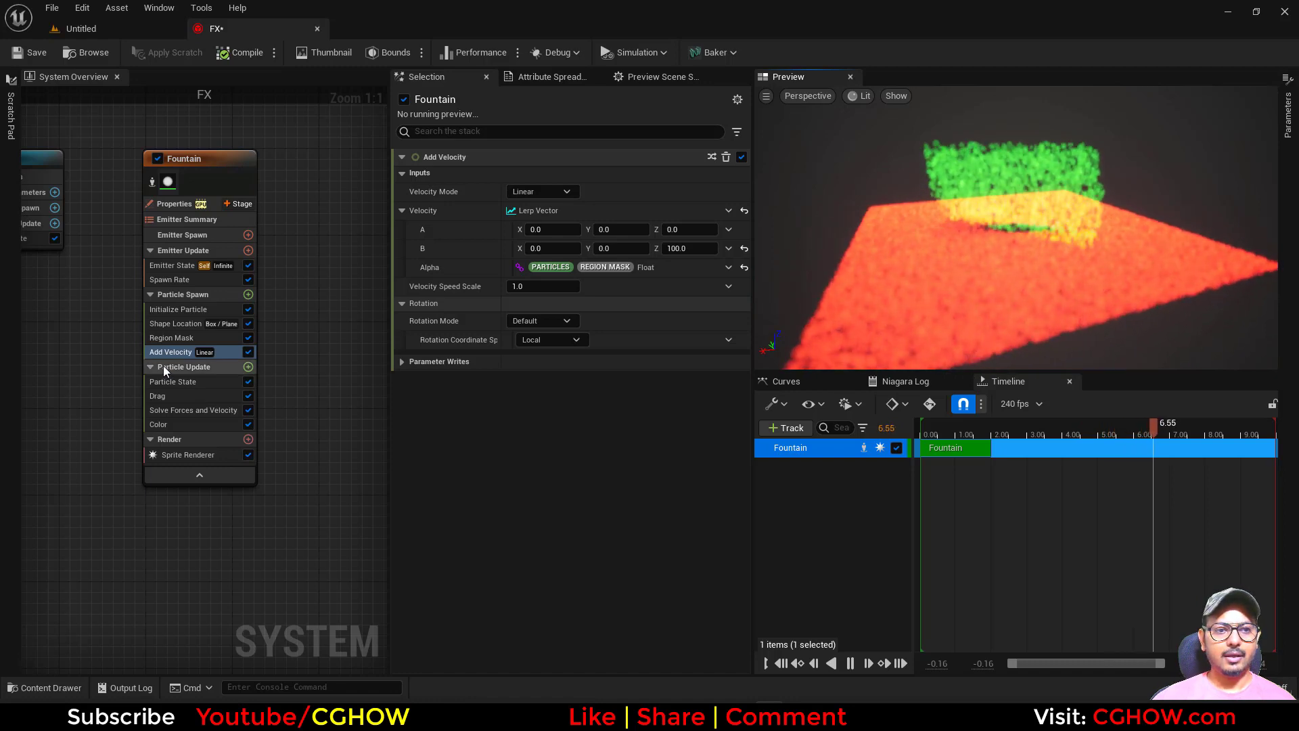
Step: Lengthen the Region Mask's box by increasing Region Dimensions X to about 1640
left_click(234, 337)
left_click_drag(546, 259, 609, 259)
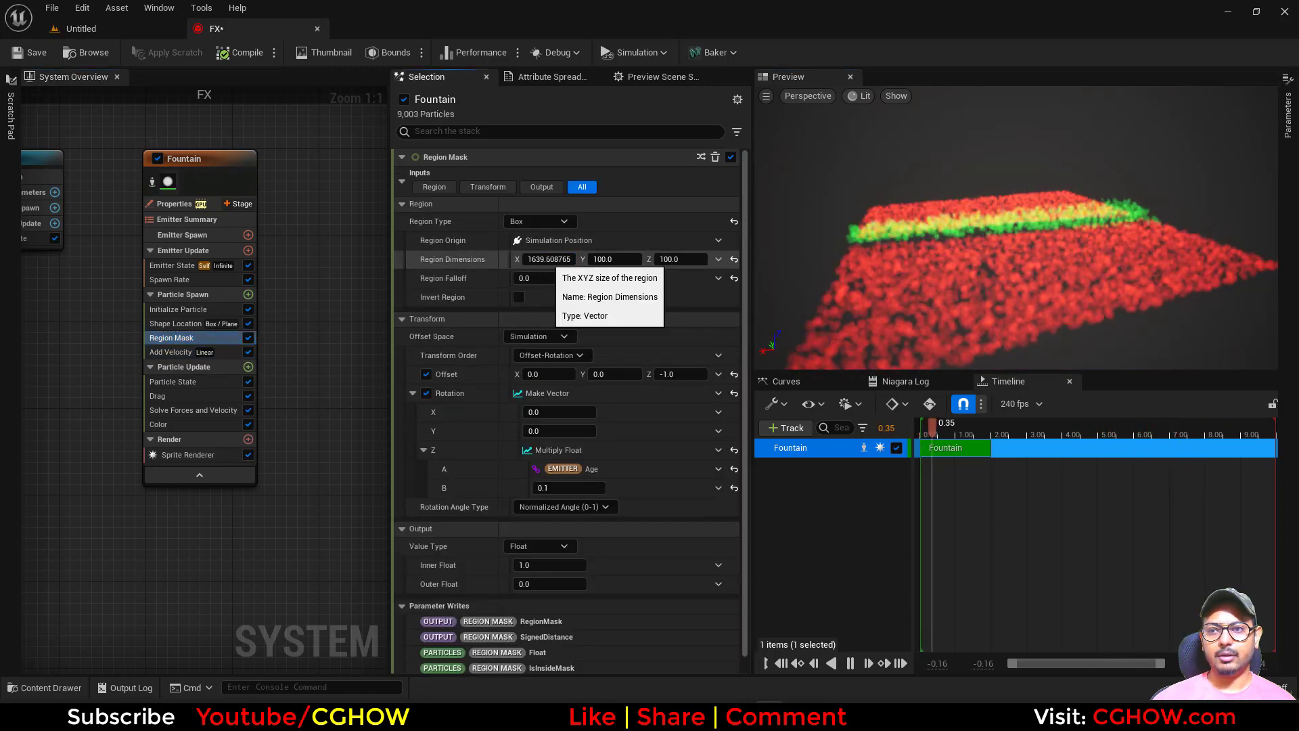
left_click_drag(945, 284, 910, 261)
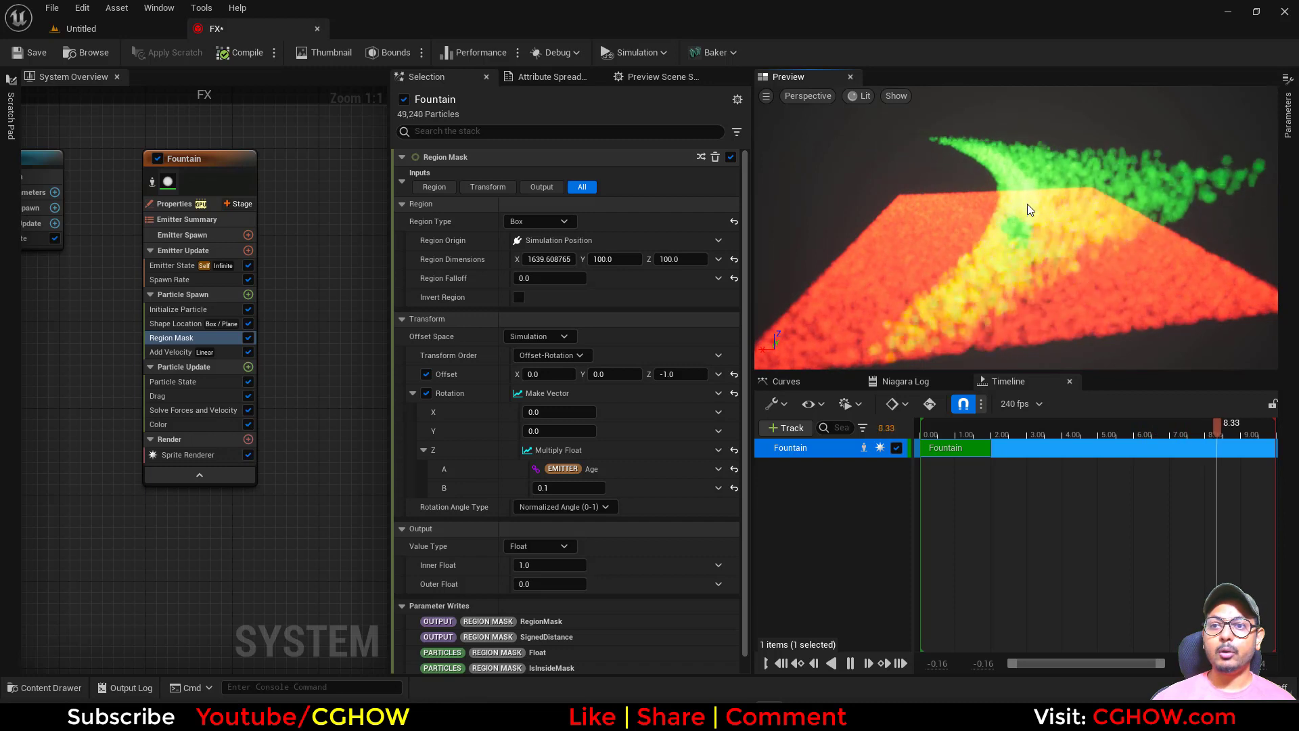
Step: Add a Scale Sprite Size module to Particle Update and apply the smooth ramp-down template to its uniform curve
left_click(248, 367)
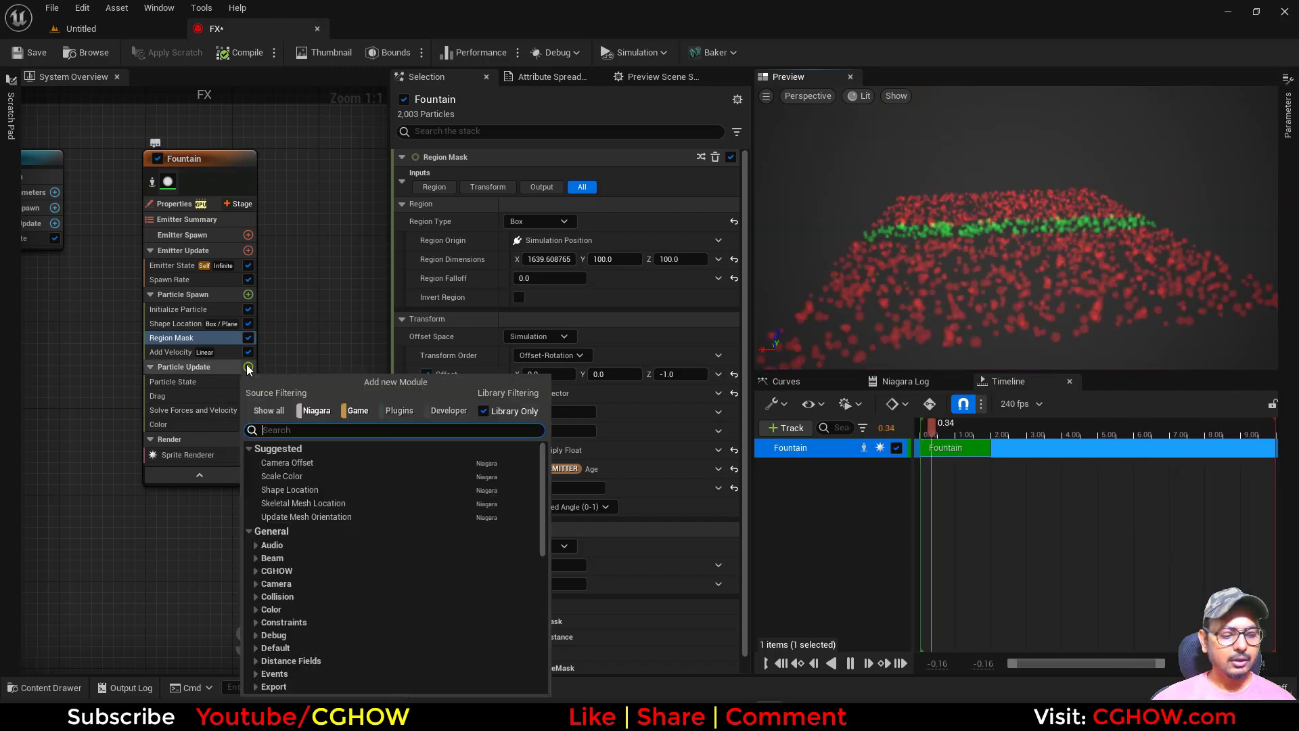
type("siz")
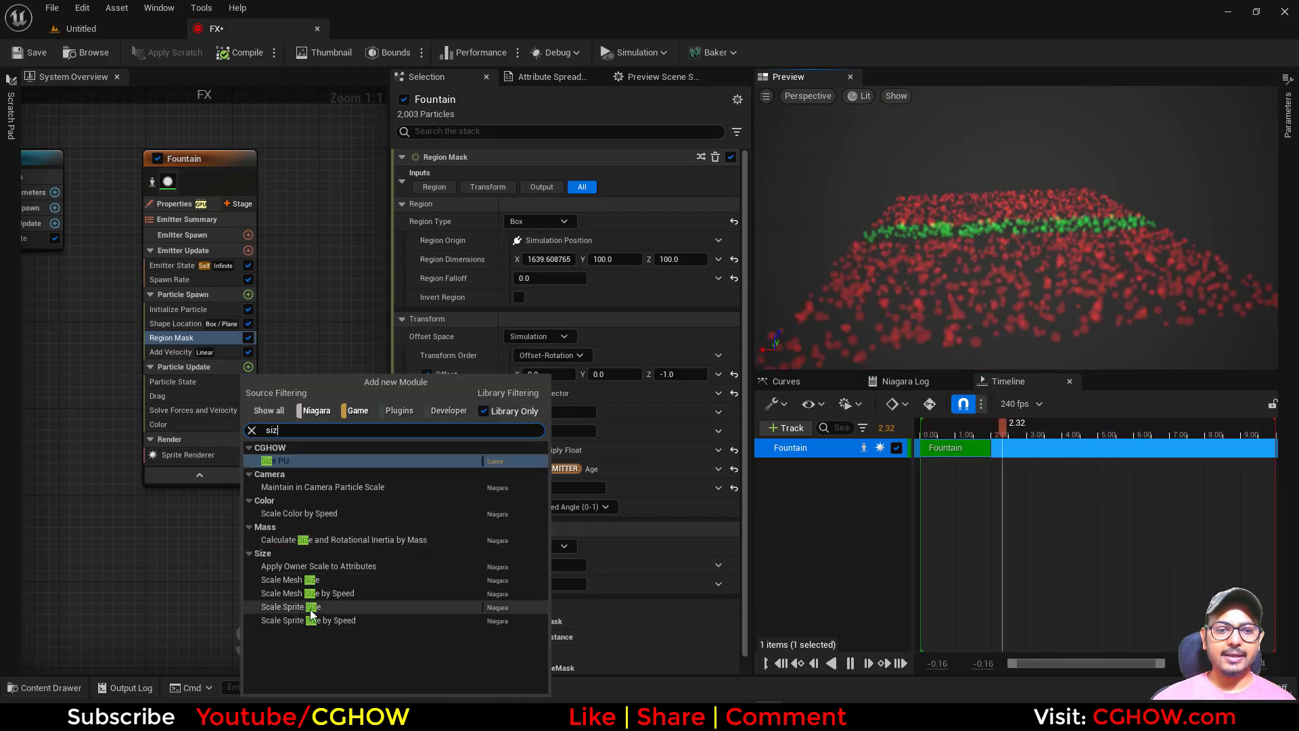
left_click(287, 607)
left_click(631, 263)
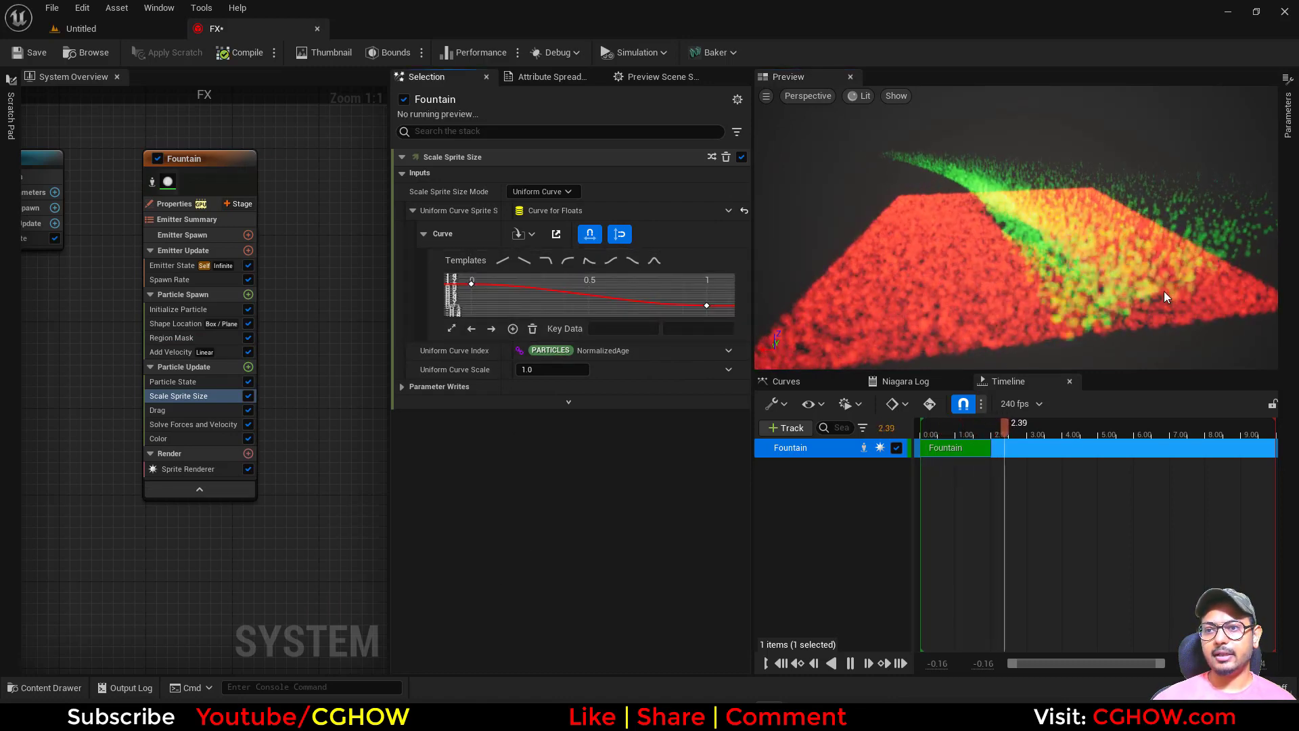
Step: Assign a Lerp Float input to the Scale Sprite Size module's Uniform Curve Index
left_click_drag(1084, 214, 1073, 184)
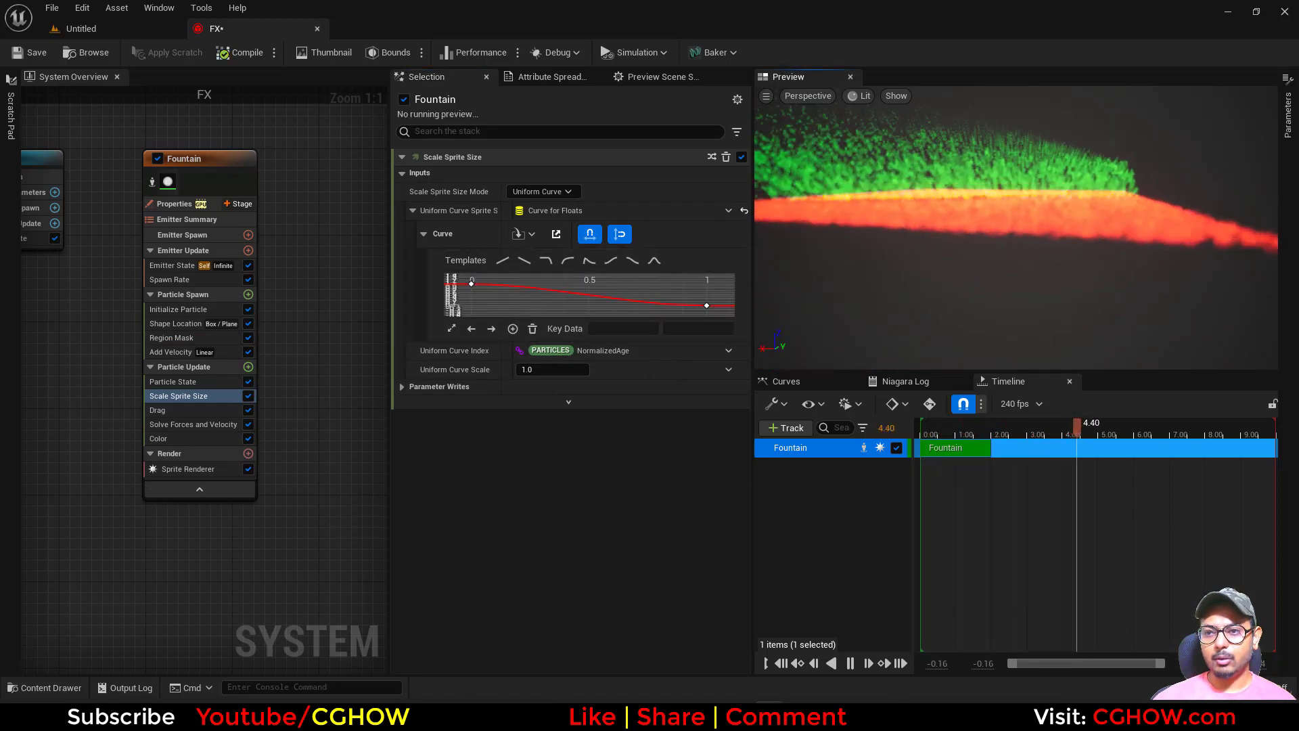
scroll(1084, 215, "up", 4)
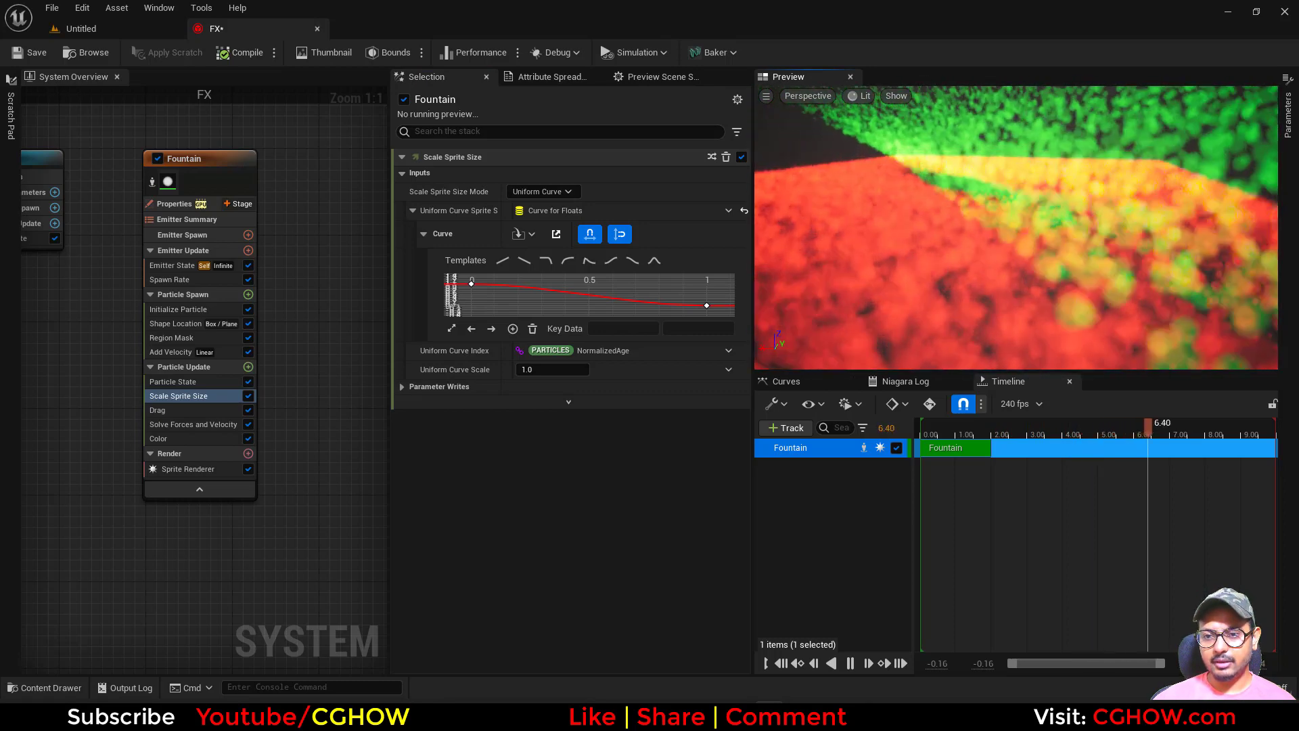
right_click_drag(1016, 298, 1017, 322)
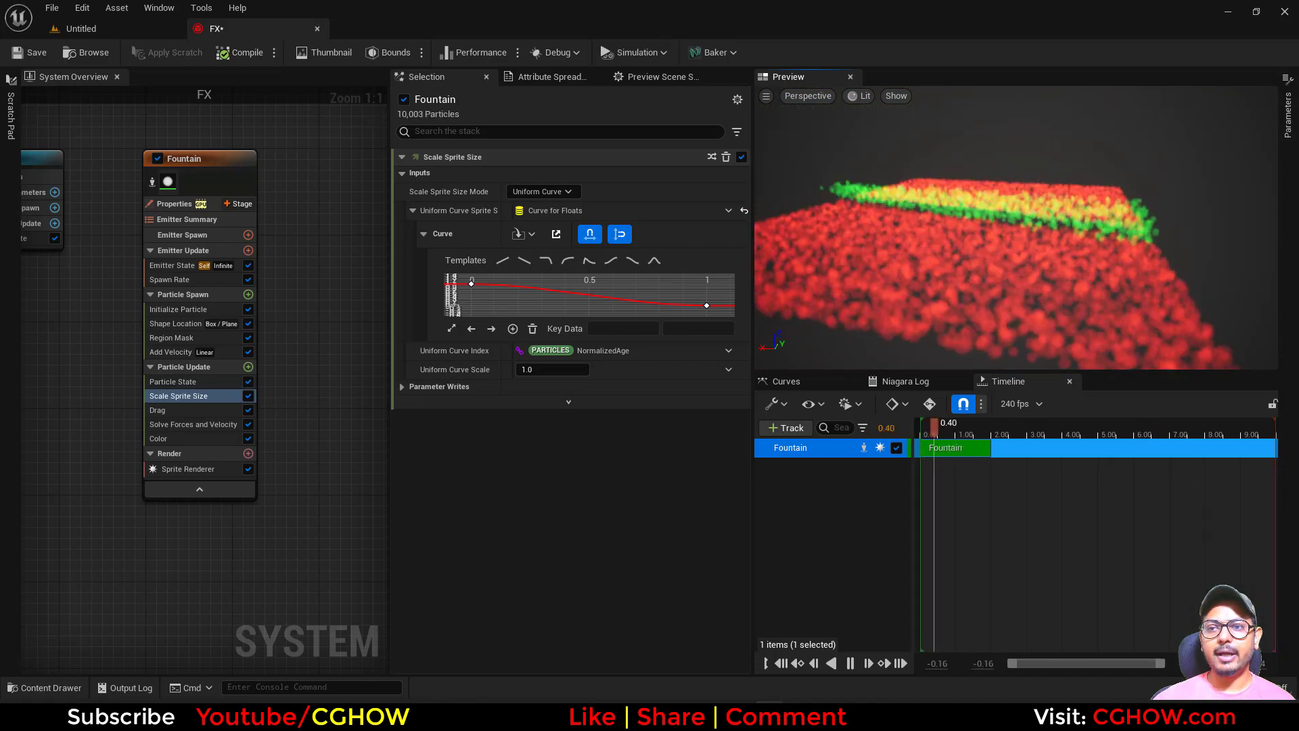
left_click_drag(961, 282, 984, 276)
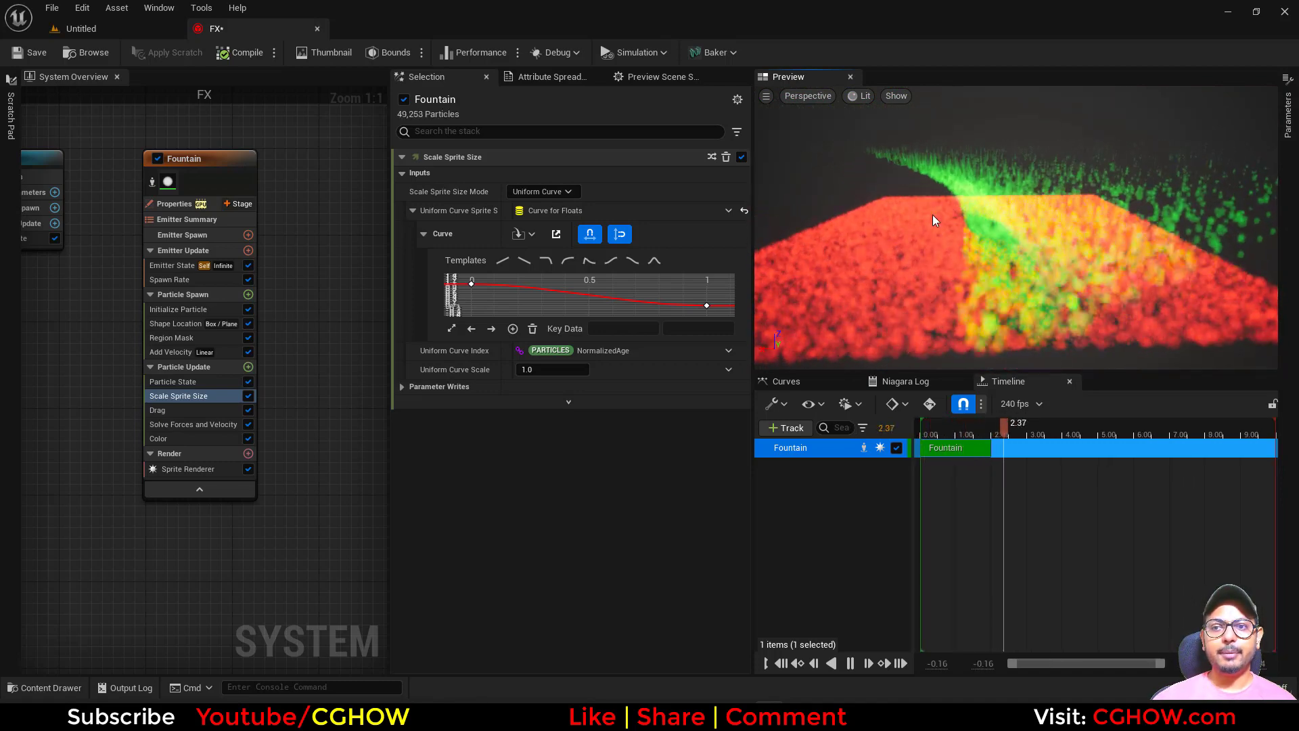
left_click(726, 351)
type("ler")
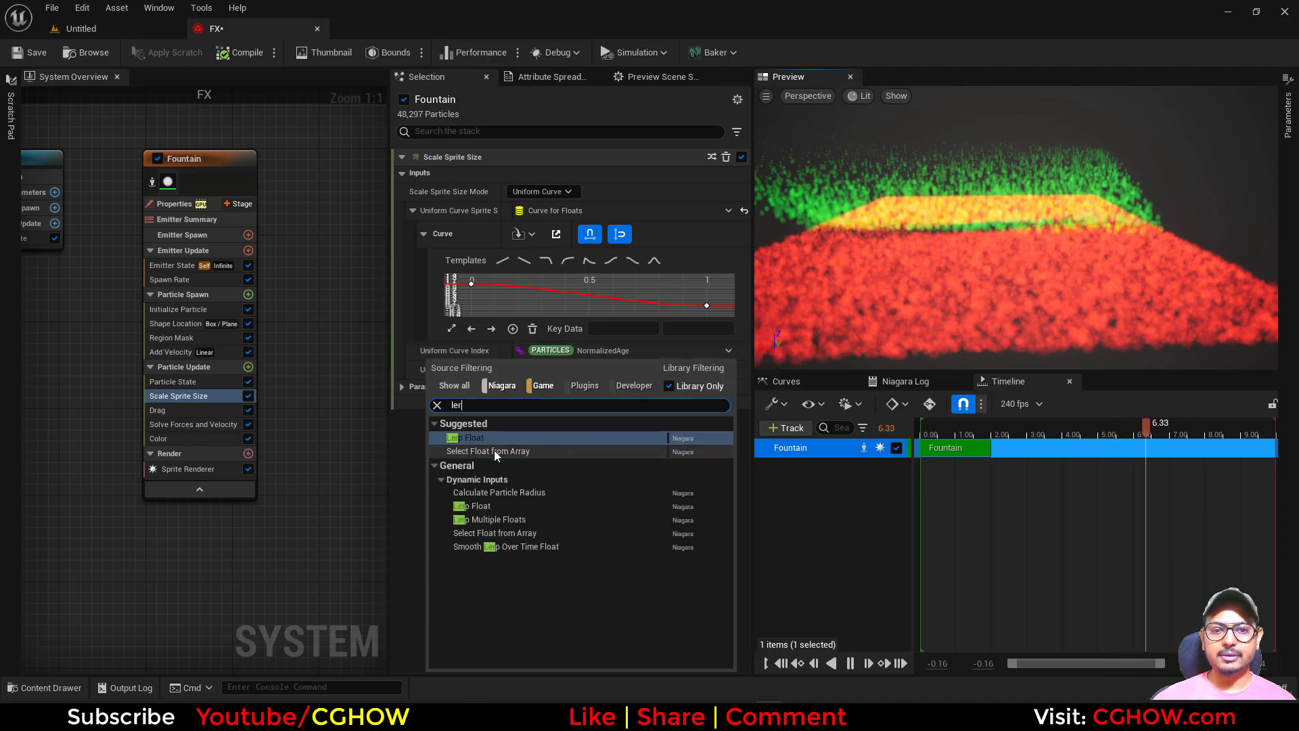
left_click(473, 442)
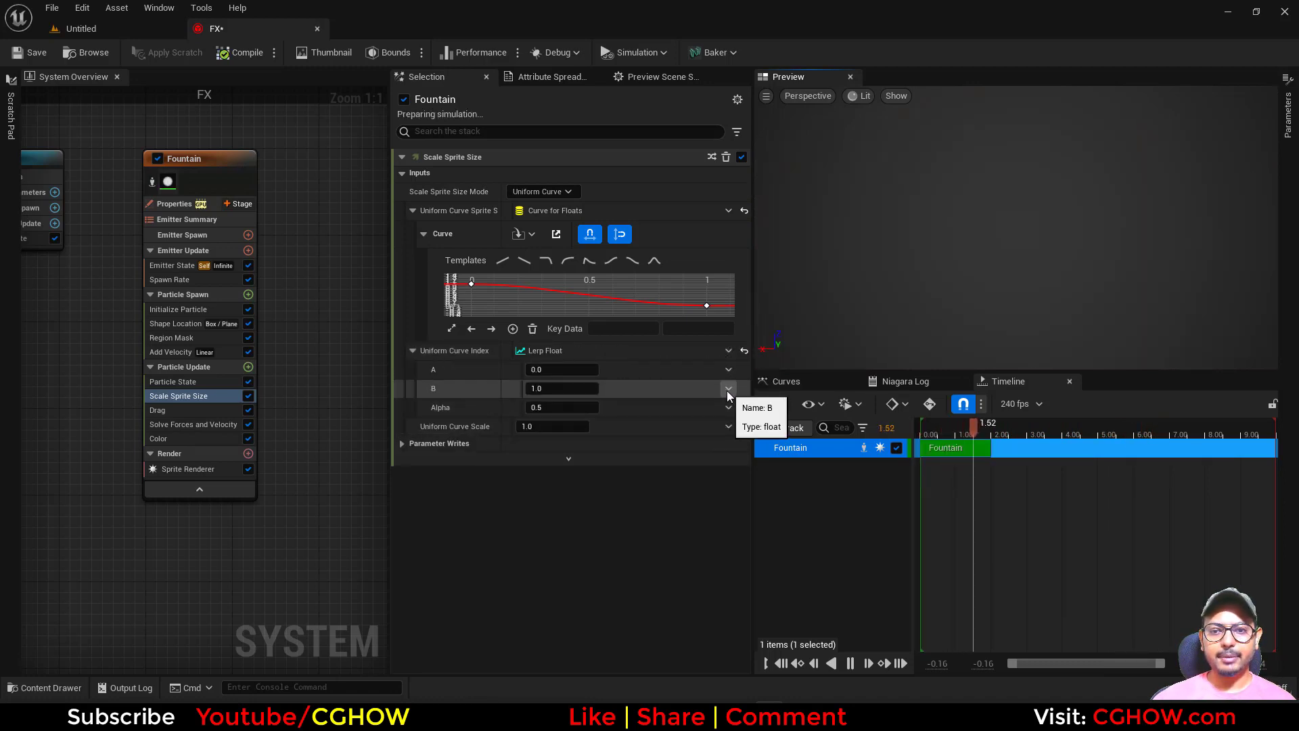
Step: Link the Uniform Curve Index Lerp Float's B to Particles NormalizedAge and its Alpha to the Particles Region Mask Float, and view the particles
left_click(727, 390)
type("age")
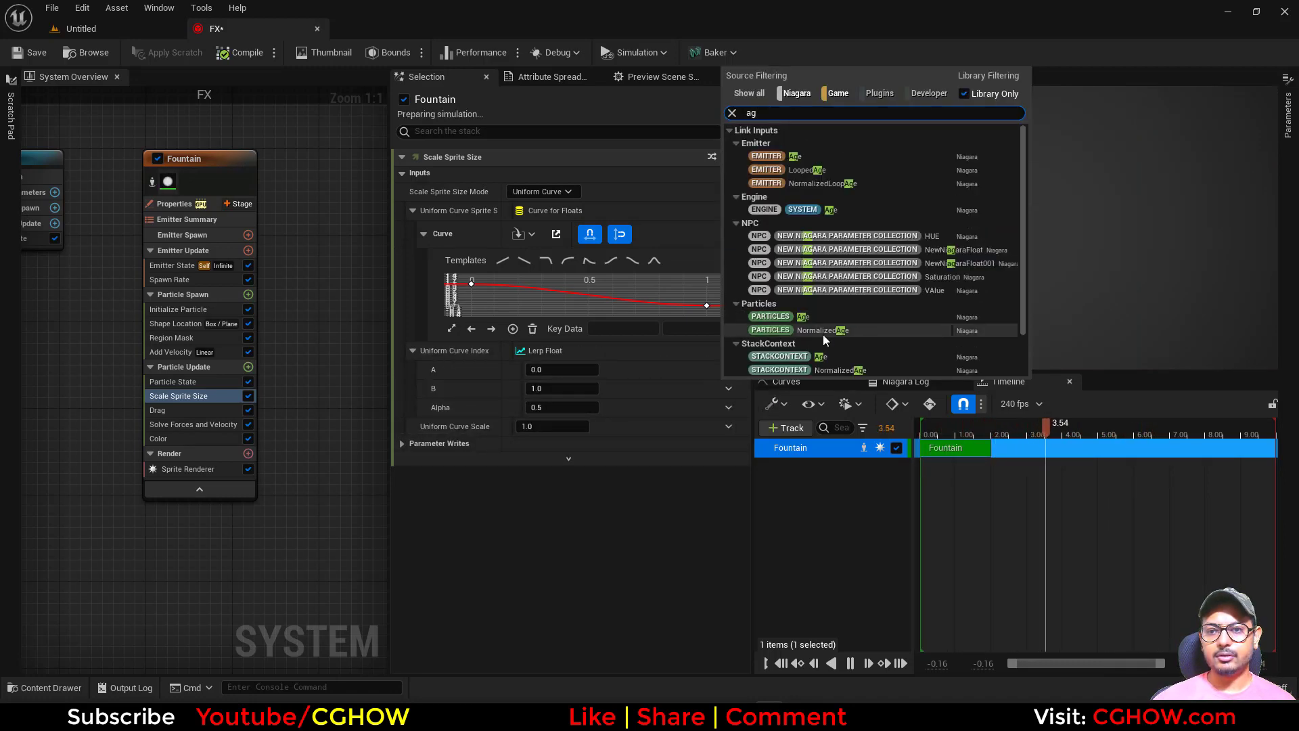
left_click(823, 329)
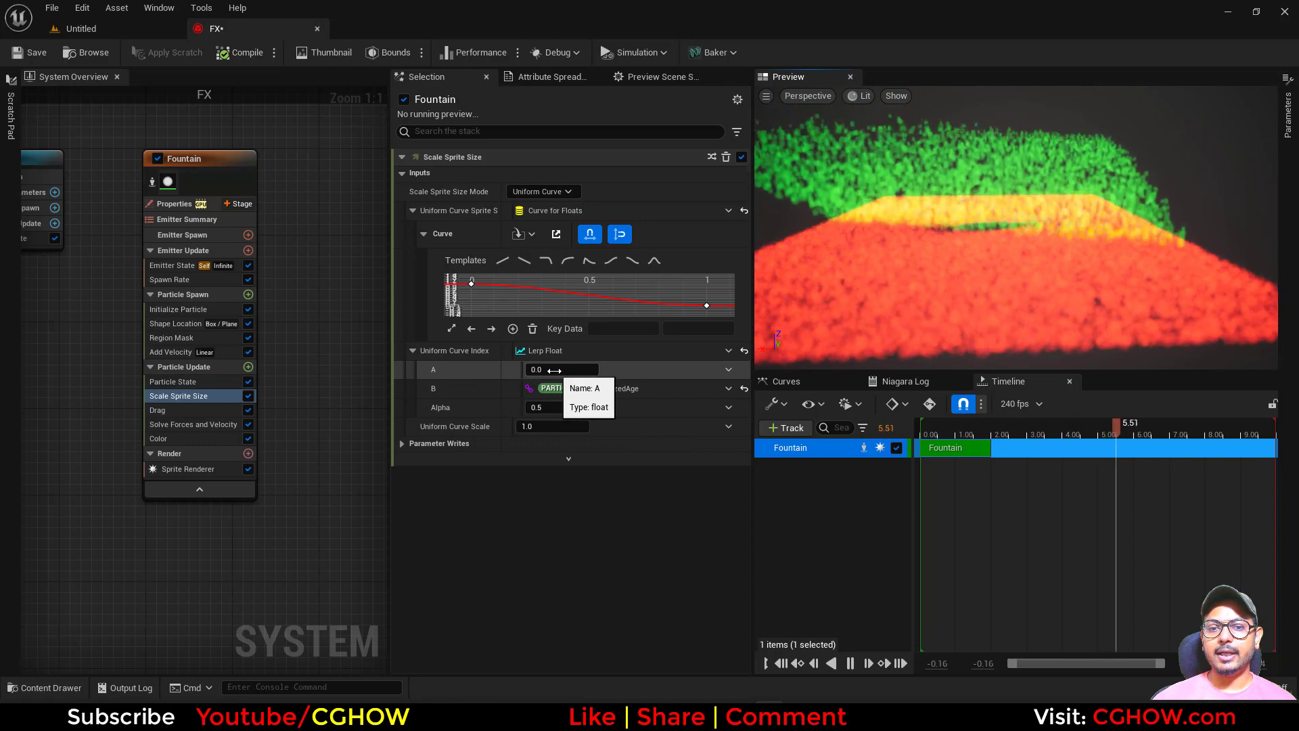
left_click(730, 408)
type("mask")
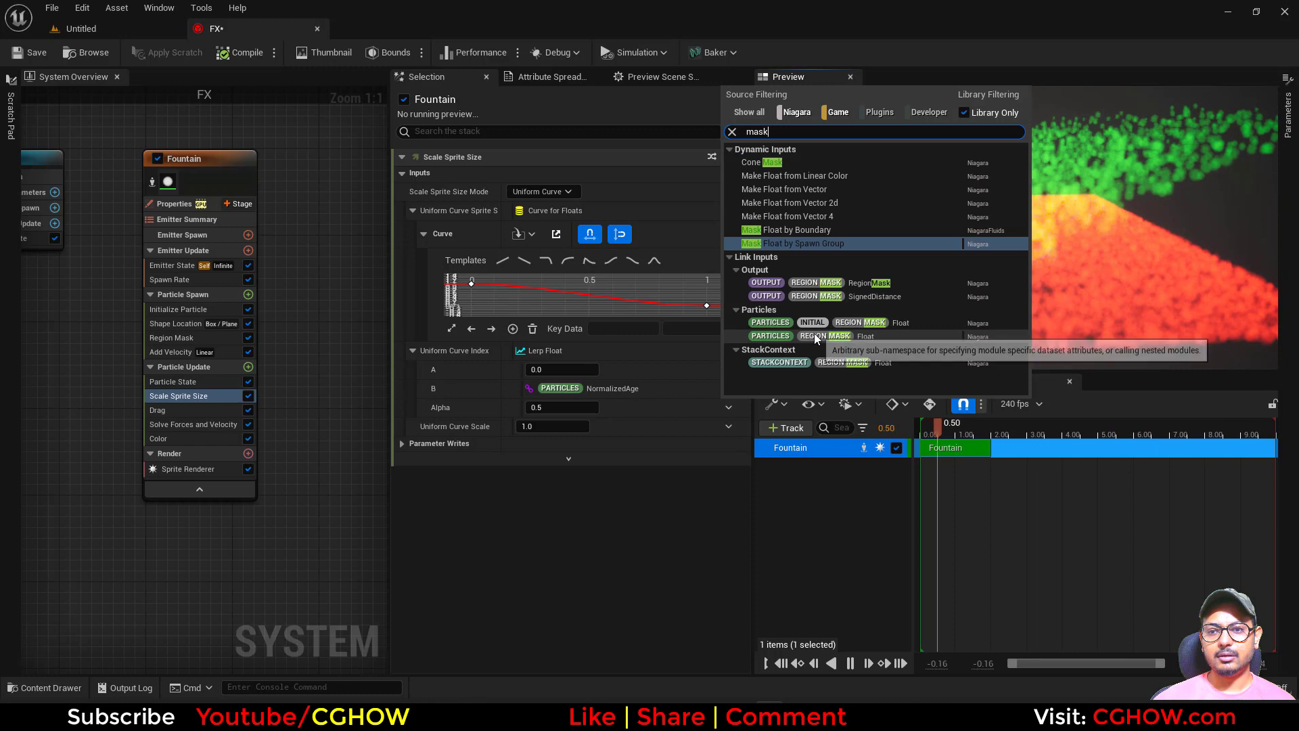
left_click(813, 335)
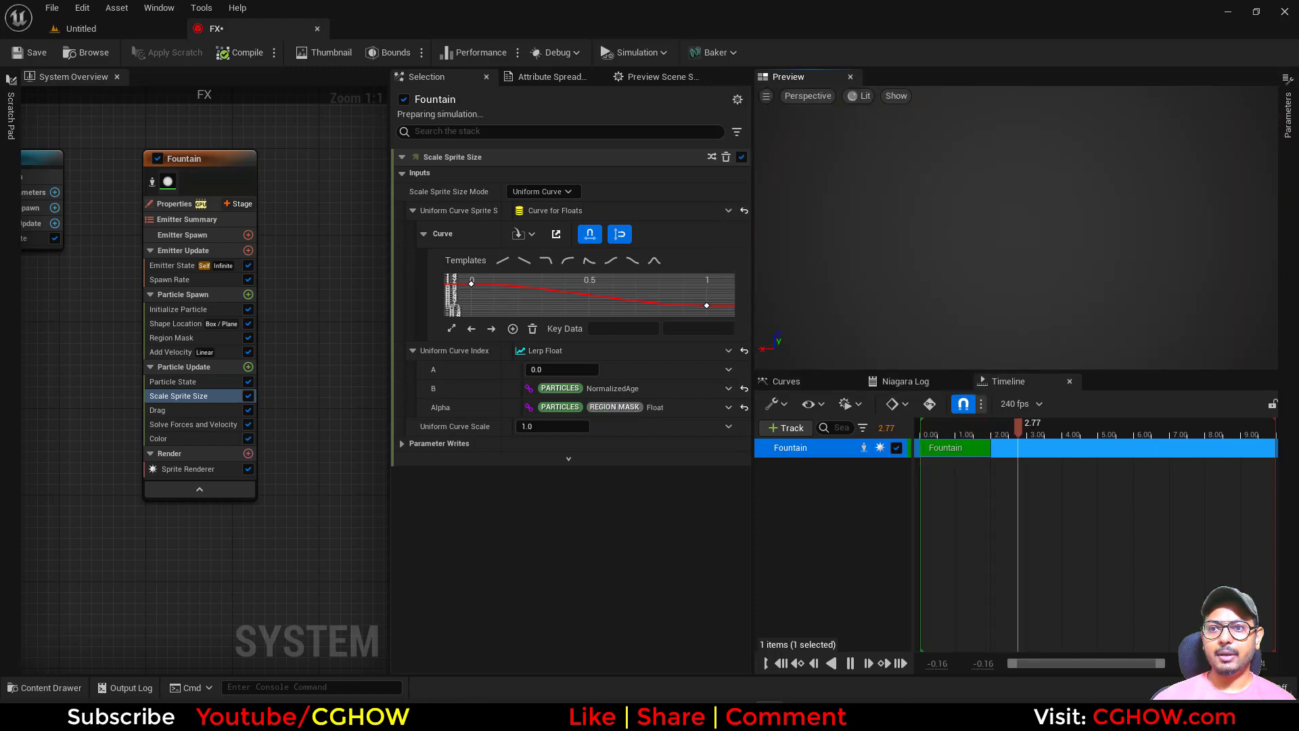
left_click_drag(1027, 257, 947, 203)
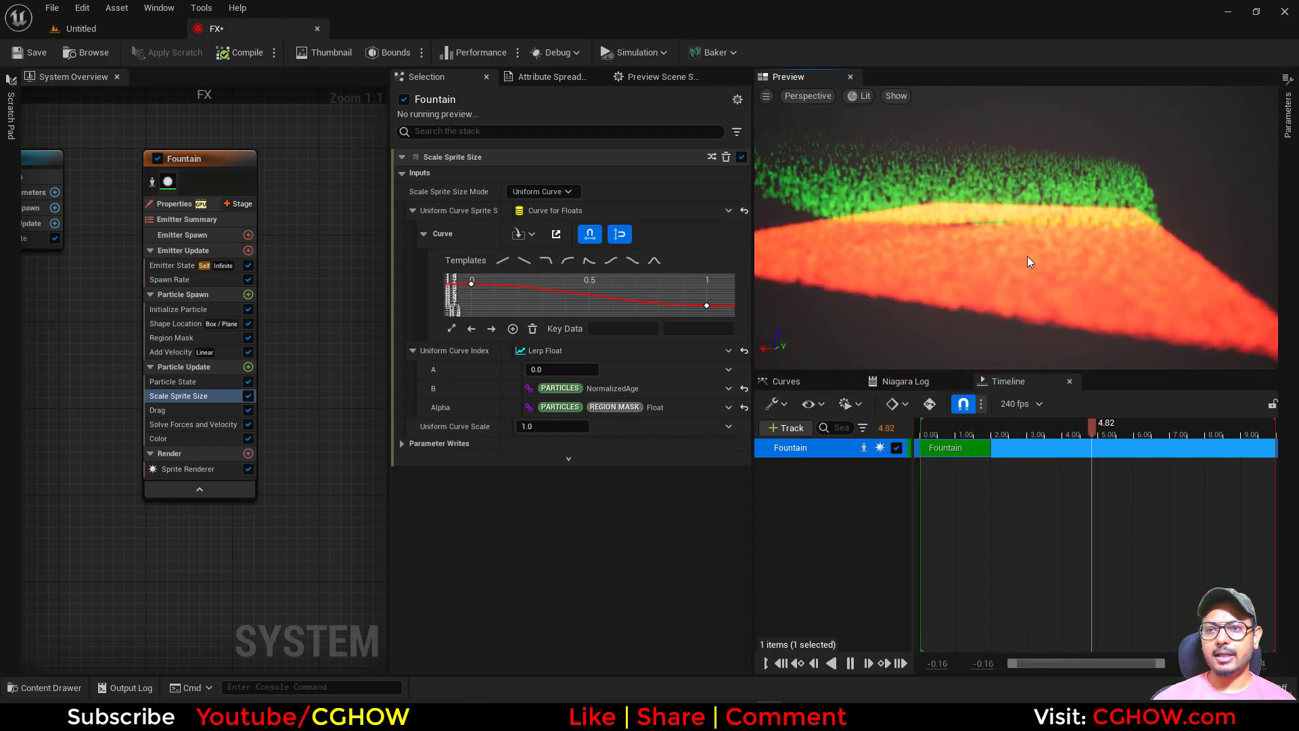
left_click_drag(1026, 257, 1015, 233)
right_click_drag(1082, 289, 1082, 237)
left_click_drag(1082, 290, 1076, 270)
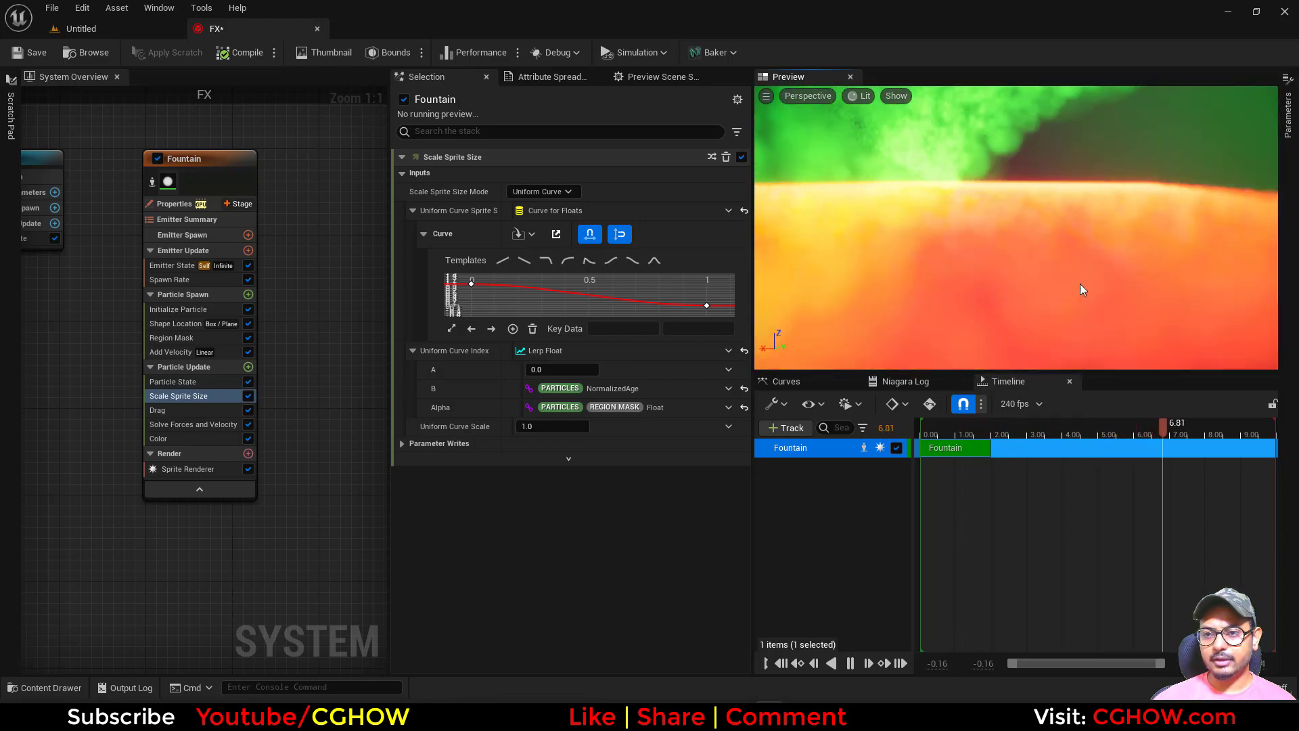
scroll(1102, 290, "down", 5)
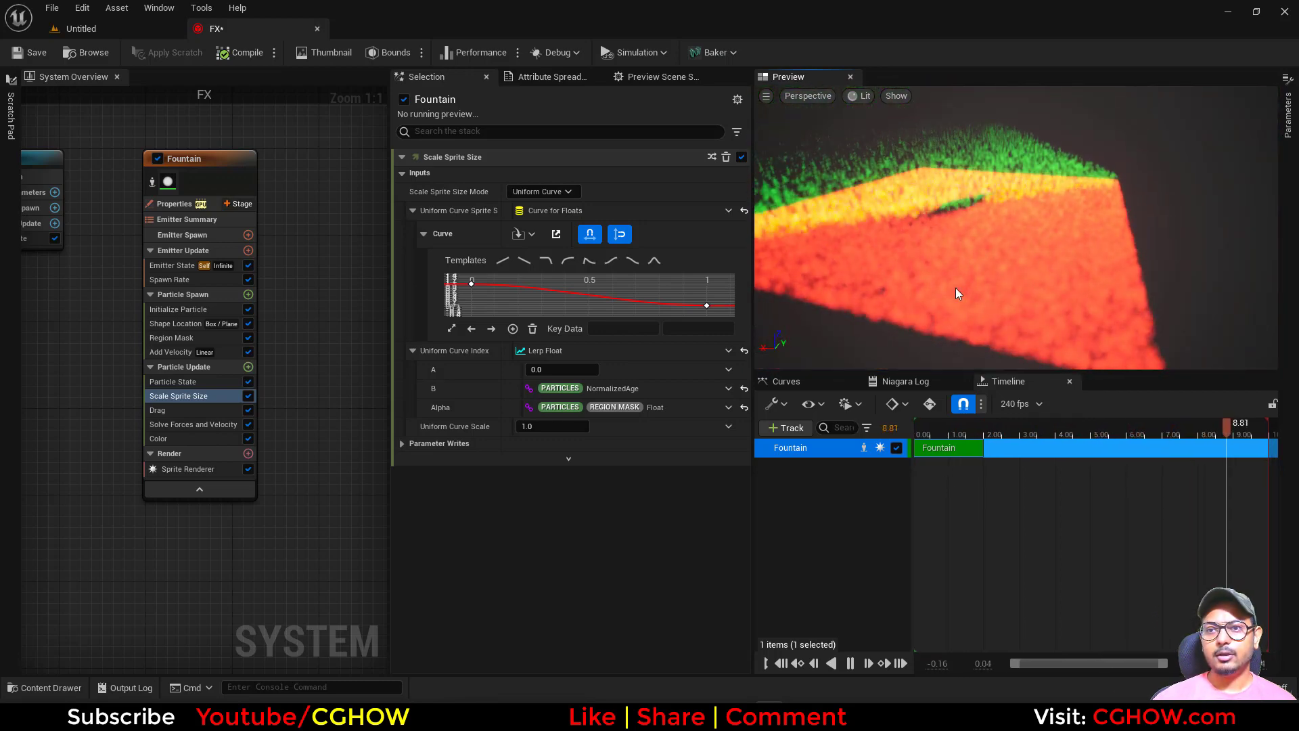
Step: Add a Curl Noise Force module to Particle Update and assign a Lerp Float input to its Noise Strength
left_click(247, 369)
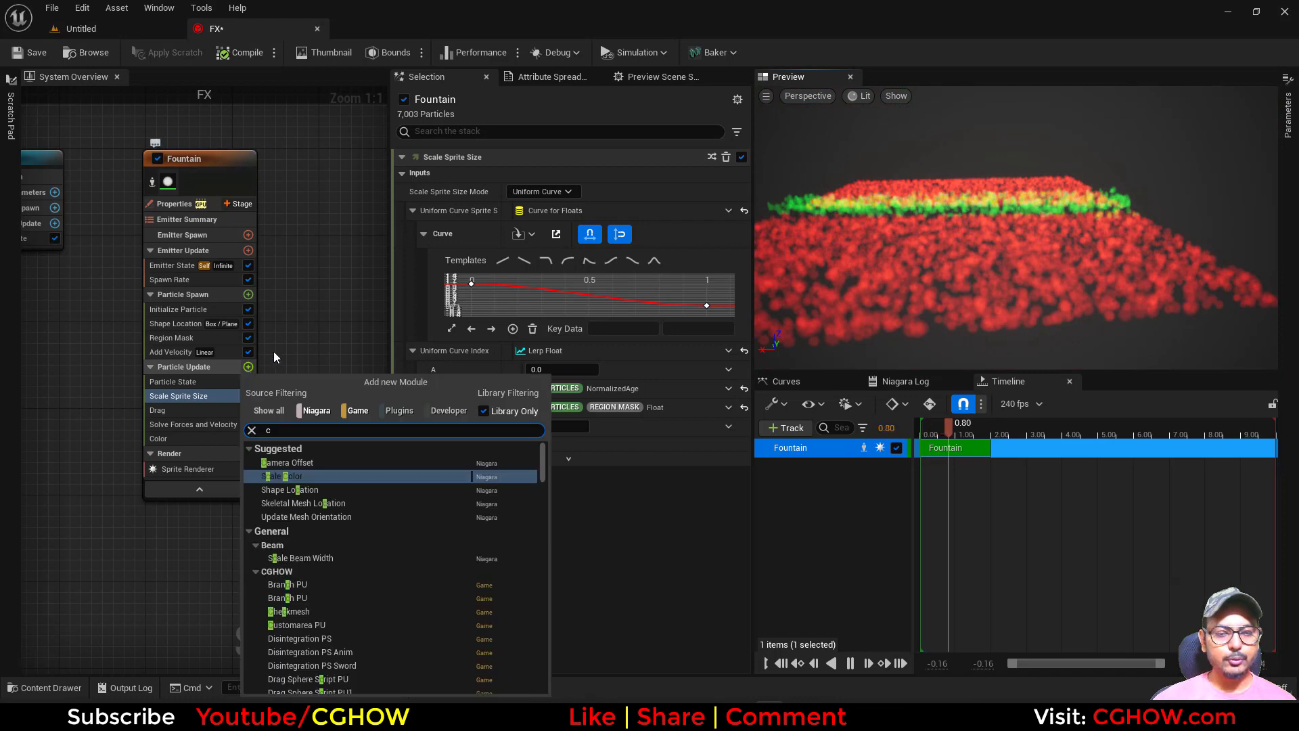
type("curl")
left_click(279, 457)
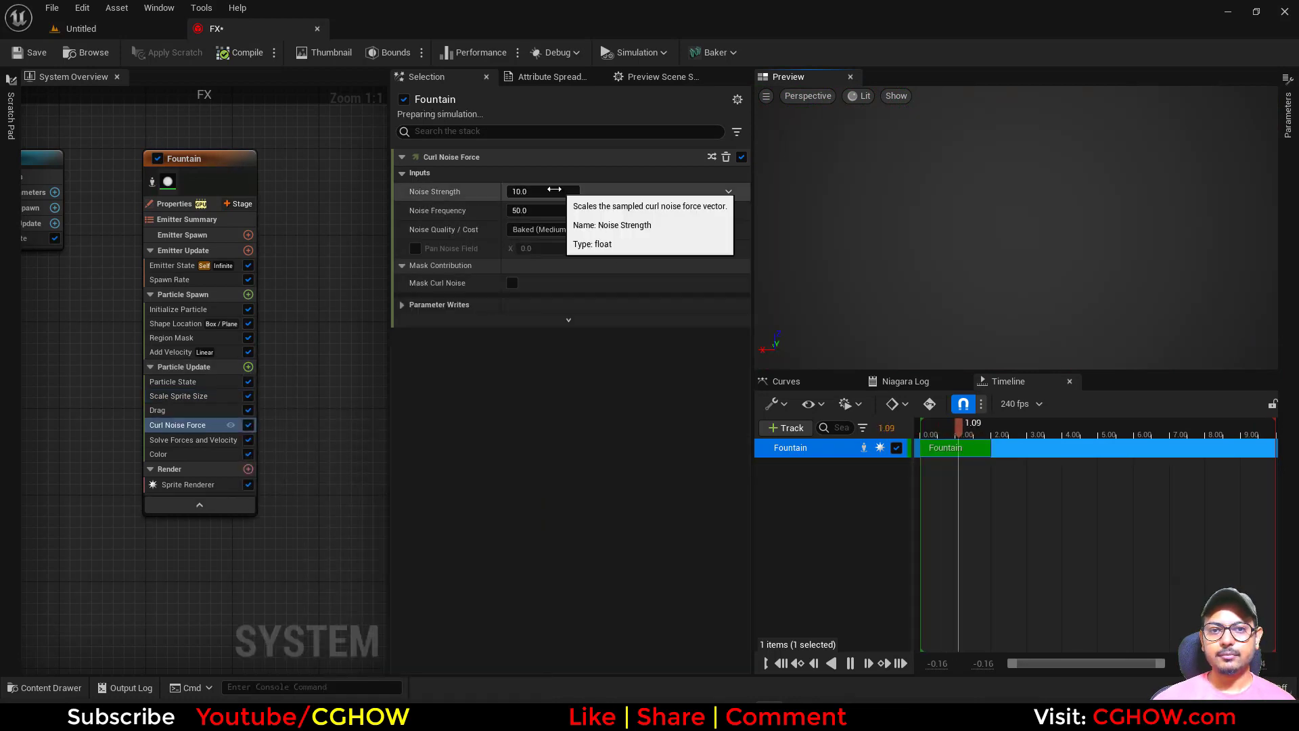
left_click(729, 191)
type("lerp")
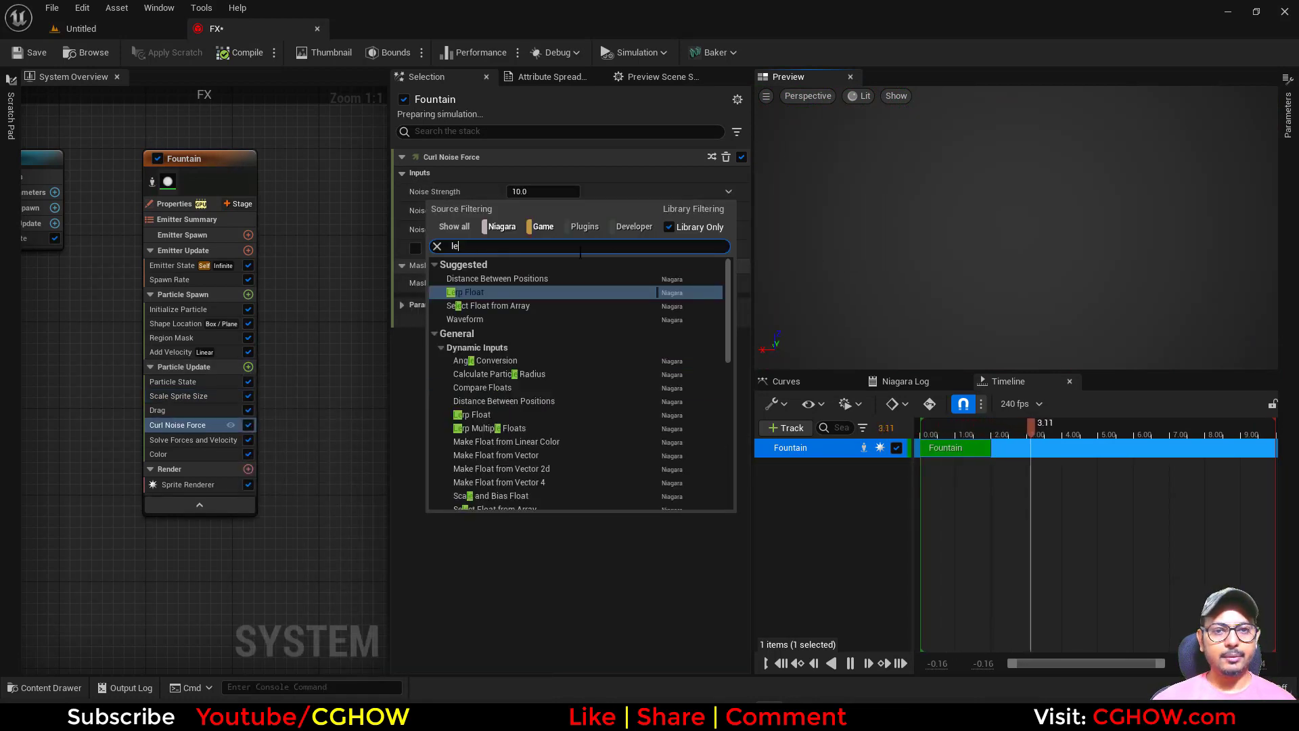
left_click(487, 278)
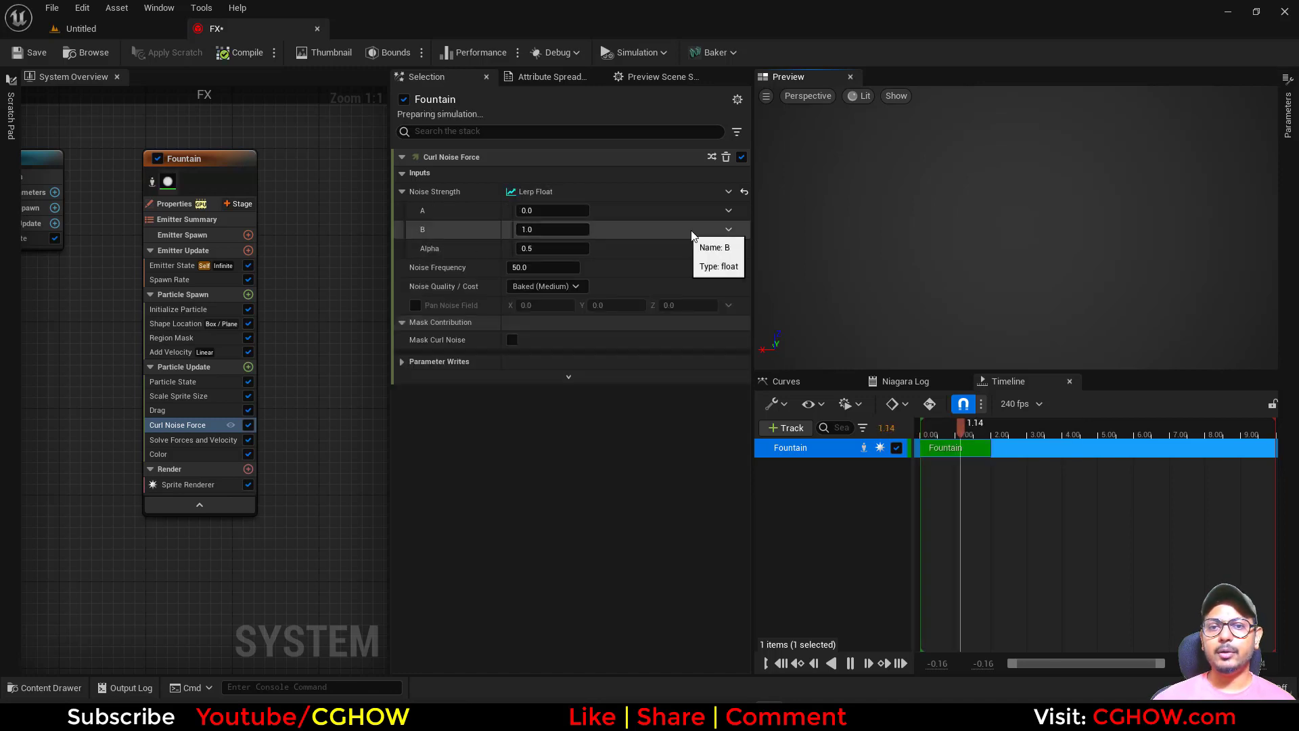
Step: Link the Noise Strength Lerp Float's Alpha to the Particles Region Mask Float and set A to 200
left_click(728, 248)
type("mask")
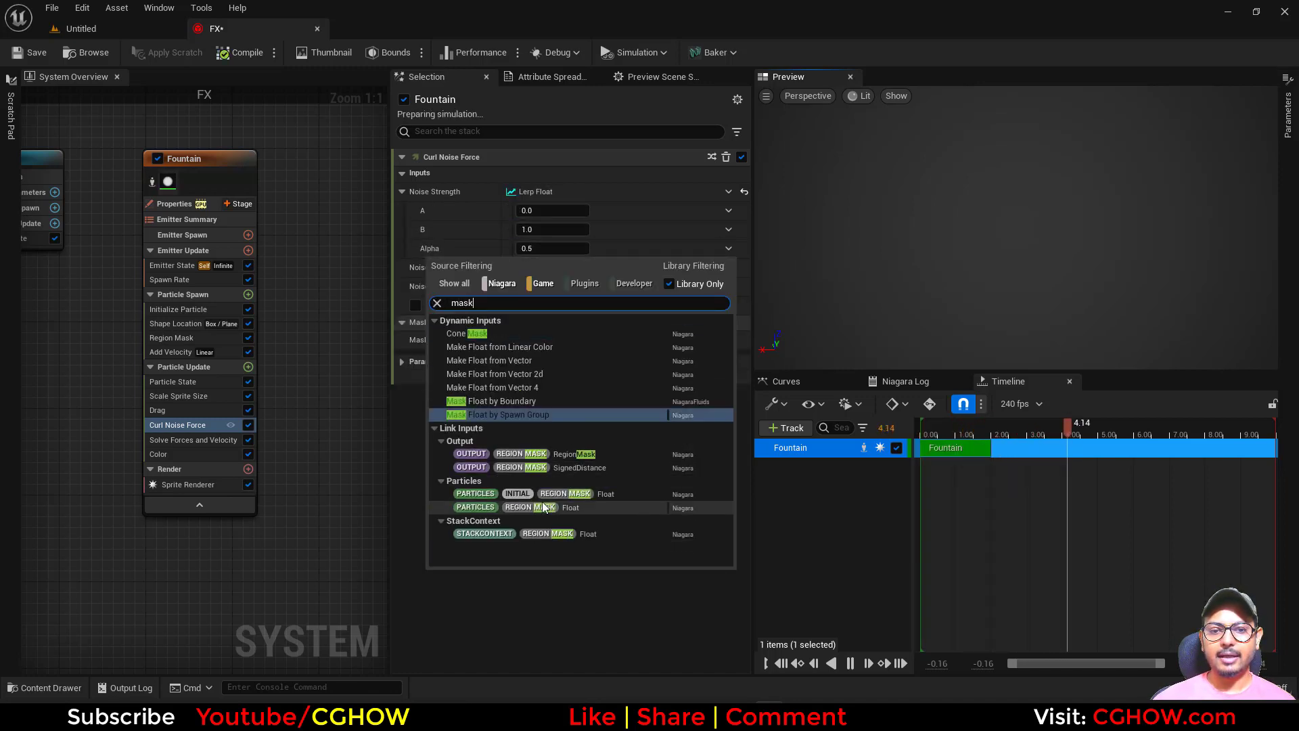
left_click(541, 501)
left_click(541, 210)
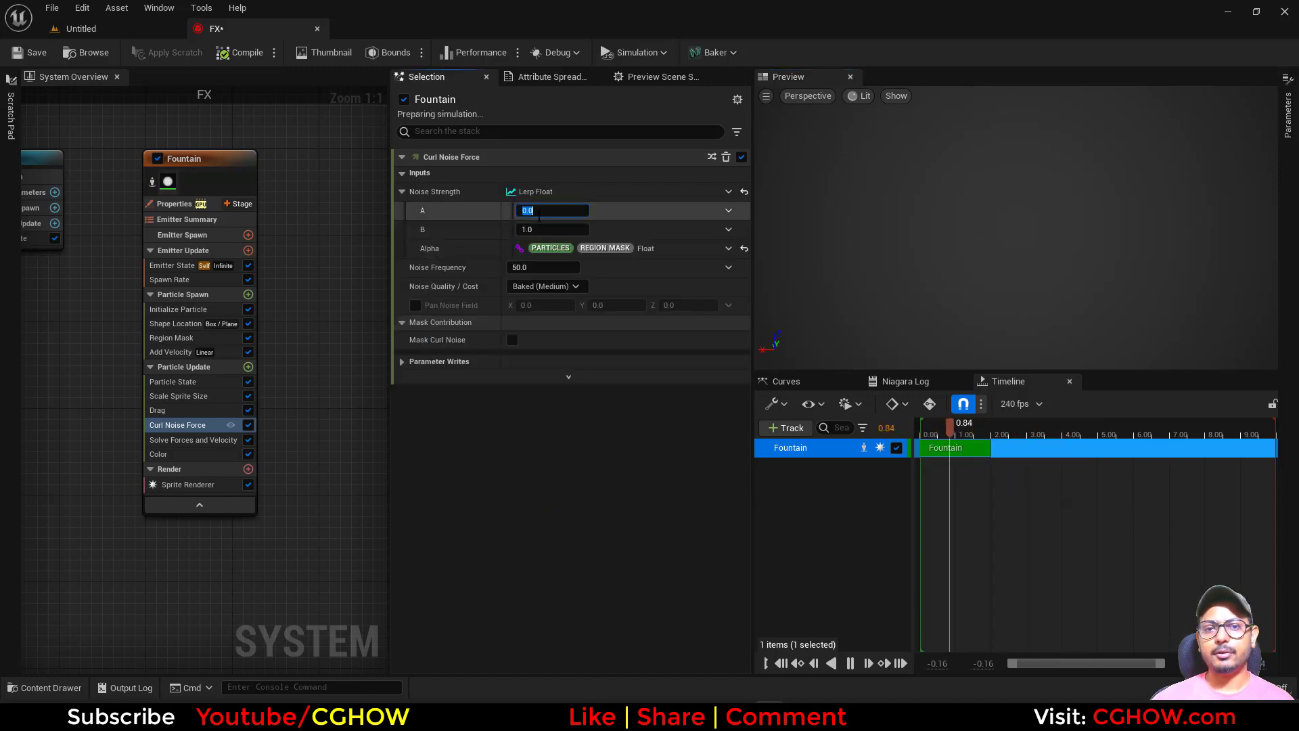
type("200")
Step: Enable Pan Noise Field on the Curl Noise Force module with X 0.2, Y 0.5 and Z 1.0
left_click(415, 305)
left_click(669, 305)
type("1")
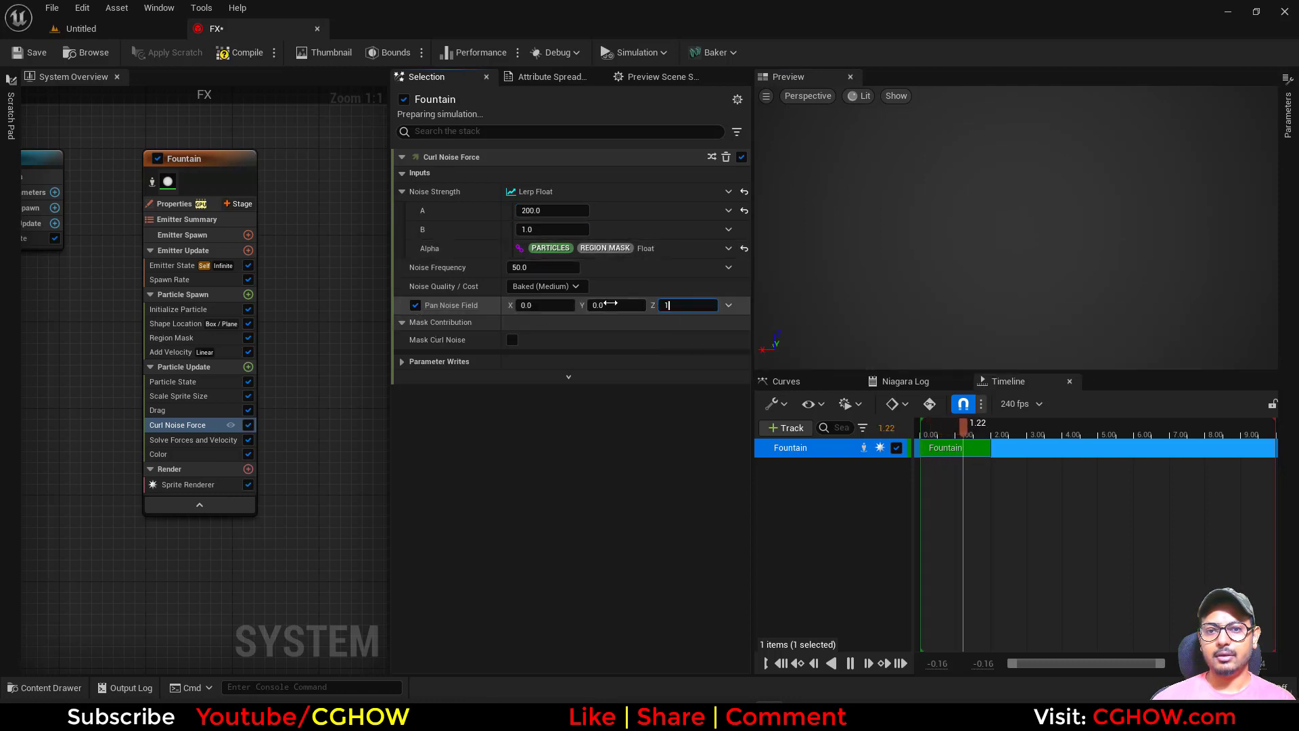
key("Return")
left_click(600, 305)
type(".5")
left_click(551, 310)
type(".2")
key("Return")
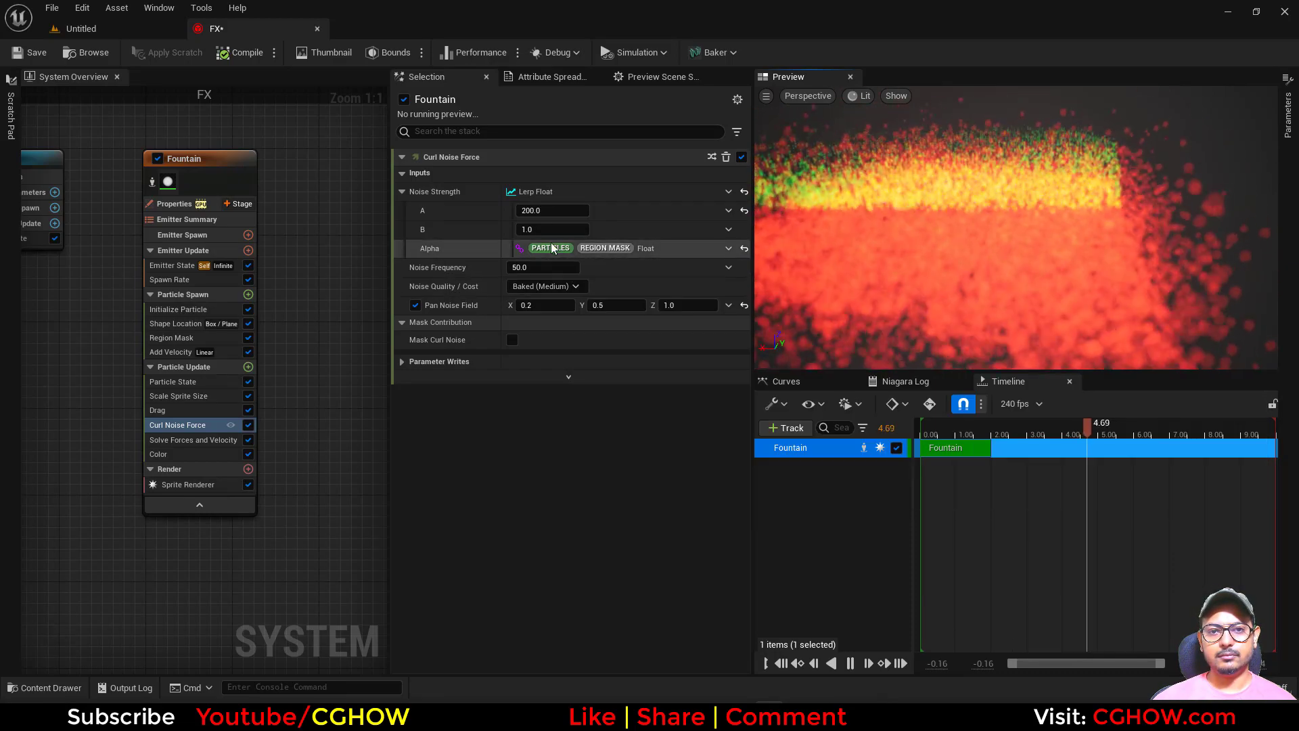
Step: Set the Noise Strength Lerp Float's A to 0 and its B to 200
left_click(551, 230)
left_click(536, 212)
type("0")
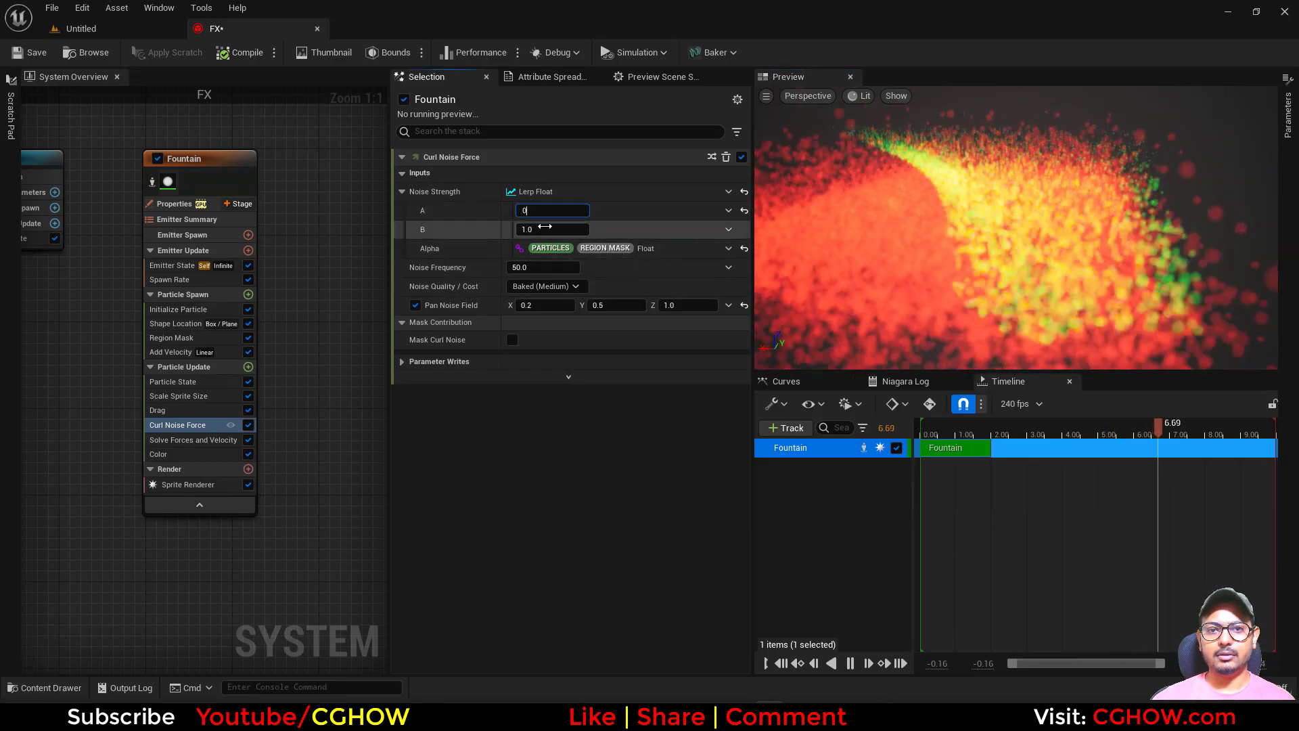
left_click(543, 228)
type("200")
Step: Set the Curl Noise Force module's Noise Frequency to 10 and view the particles from several angles
left_click(535, 268)
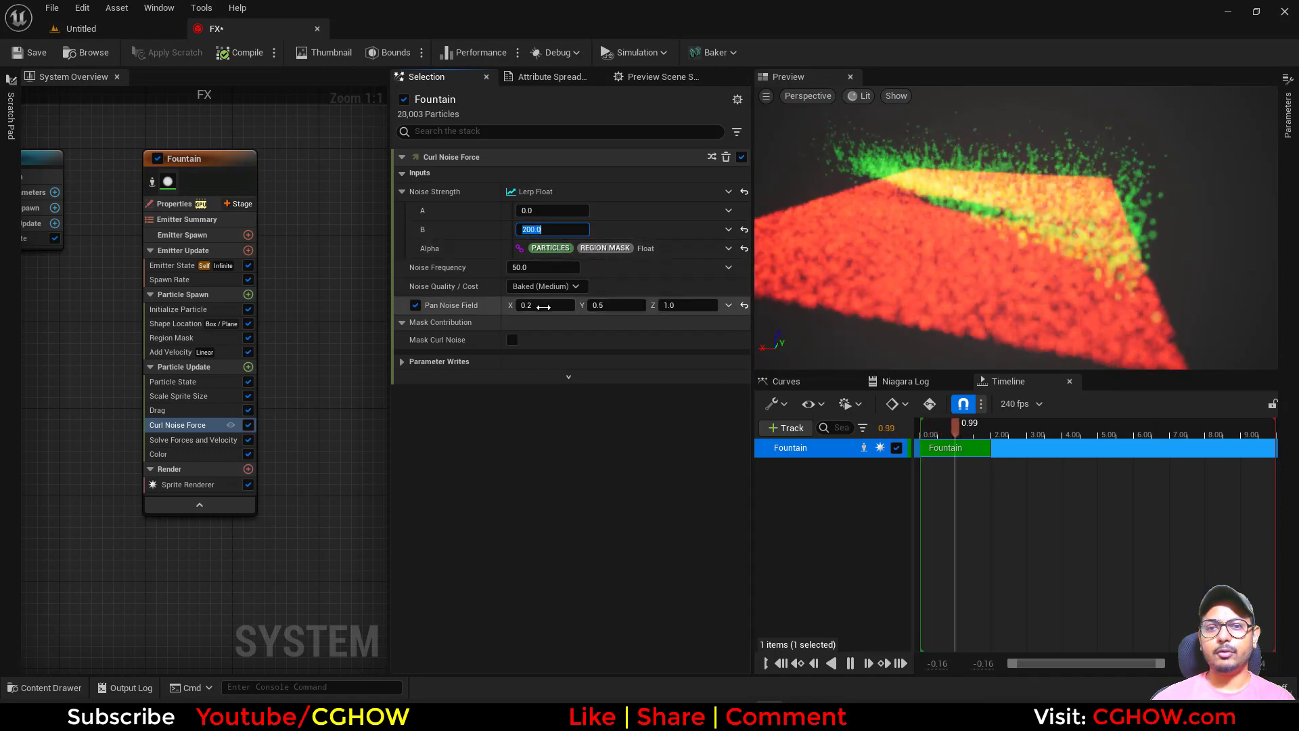
type("10")
key("Return")
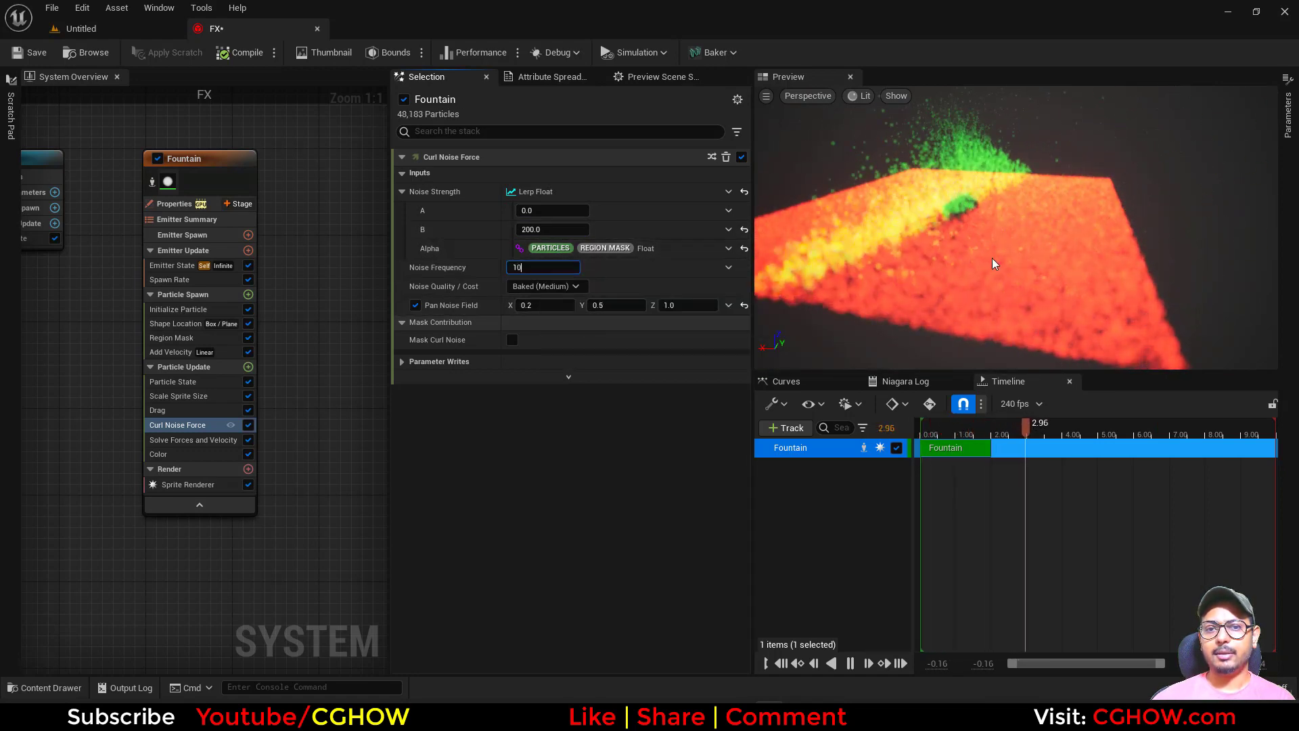
left_click_drag(967, 257, 1014, 243)
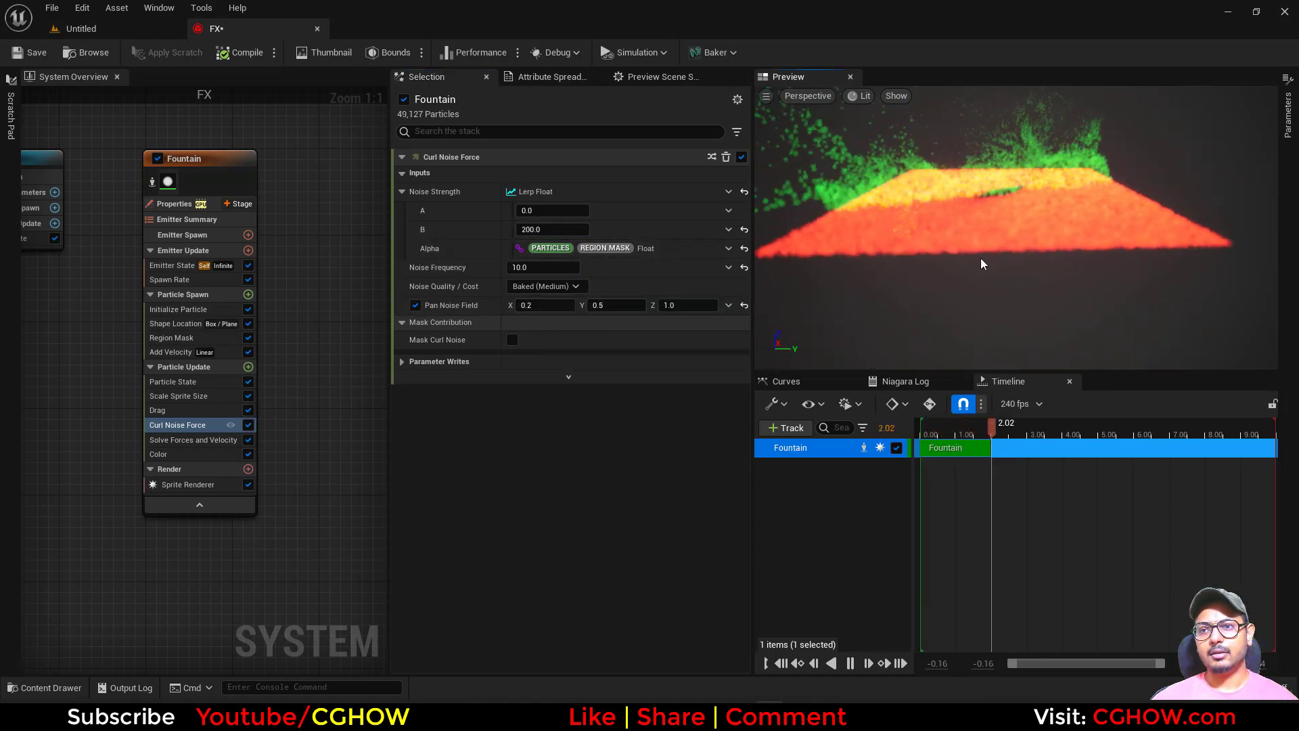
left_click_drag(1096, 288, 1022, 318)
left_click_drag(1028, 271, 1070, 290)
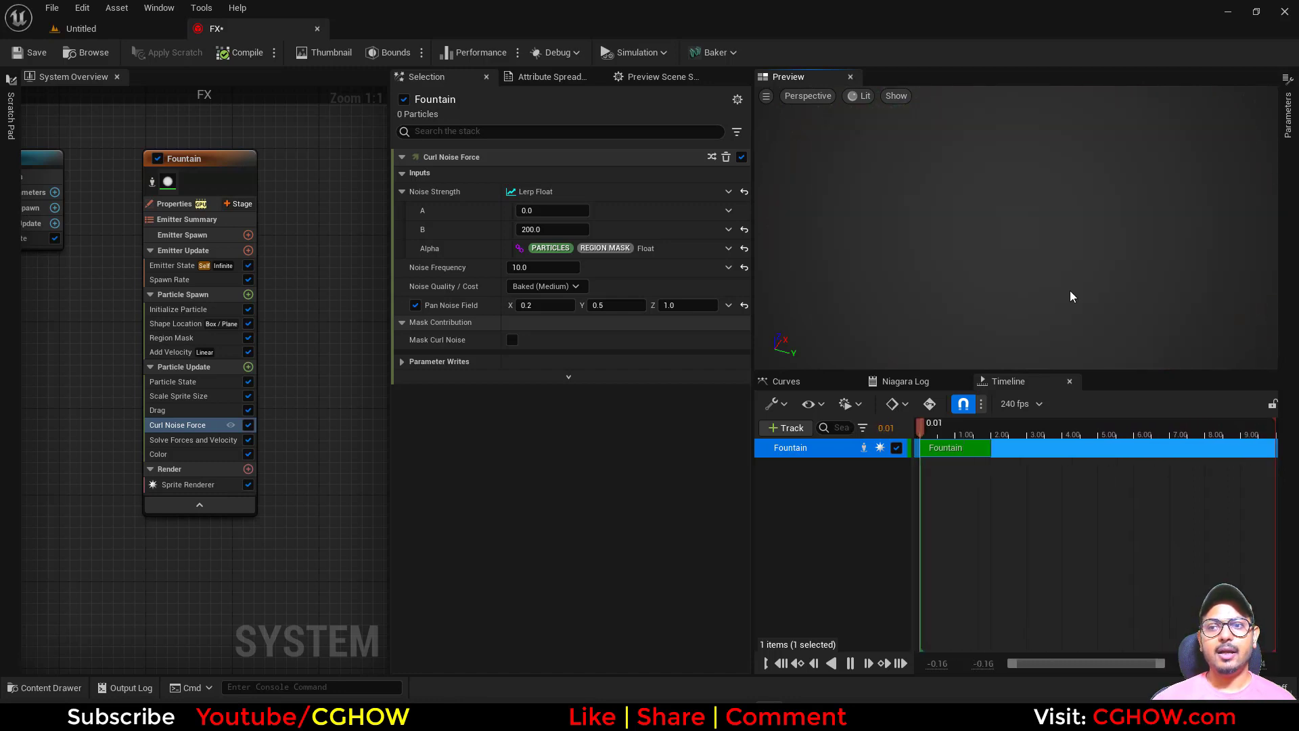
left_click_drag(1004, 286, 1096, 237)
Step: Review the Region Mask module's region types and set its Region Dimensions X to 100
left_click(163, 327)
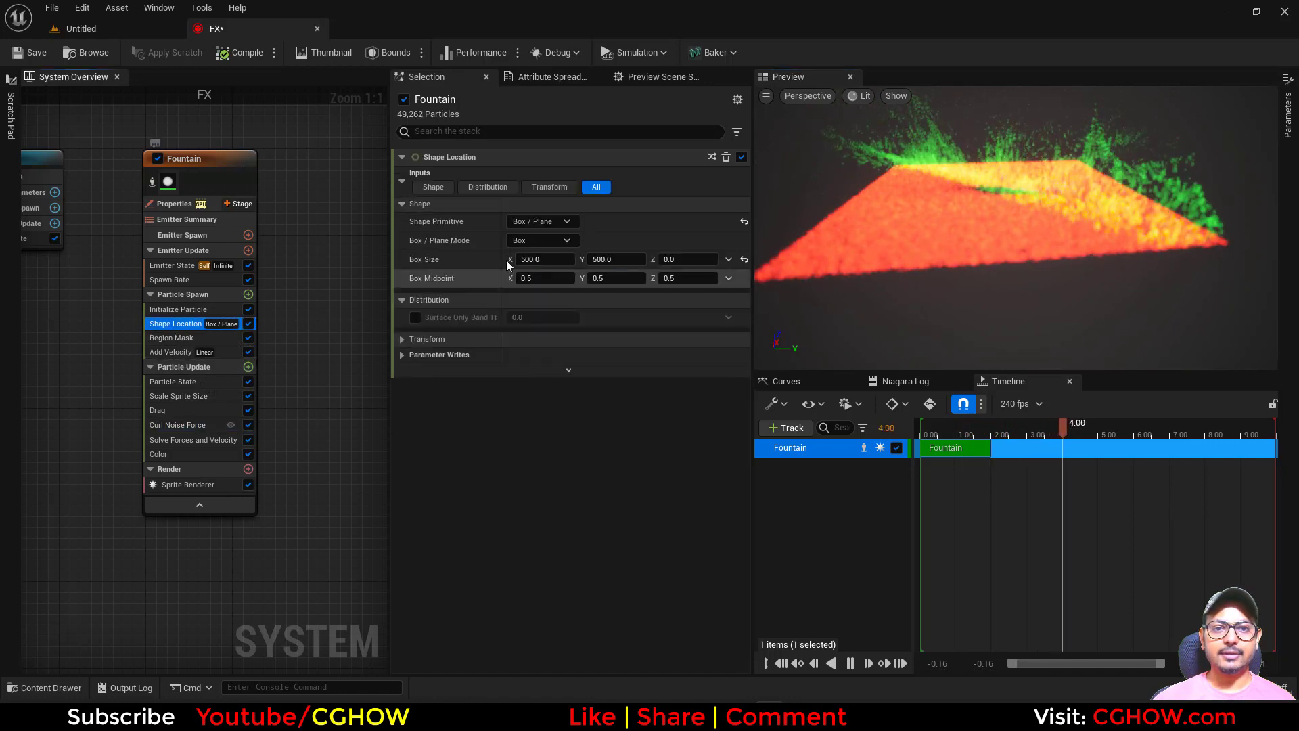
left_click(166, 336)
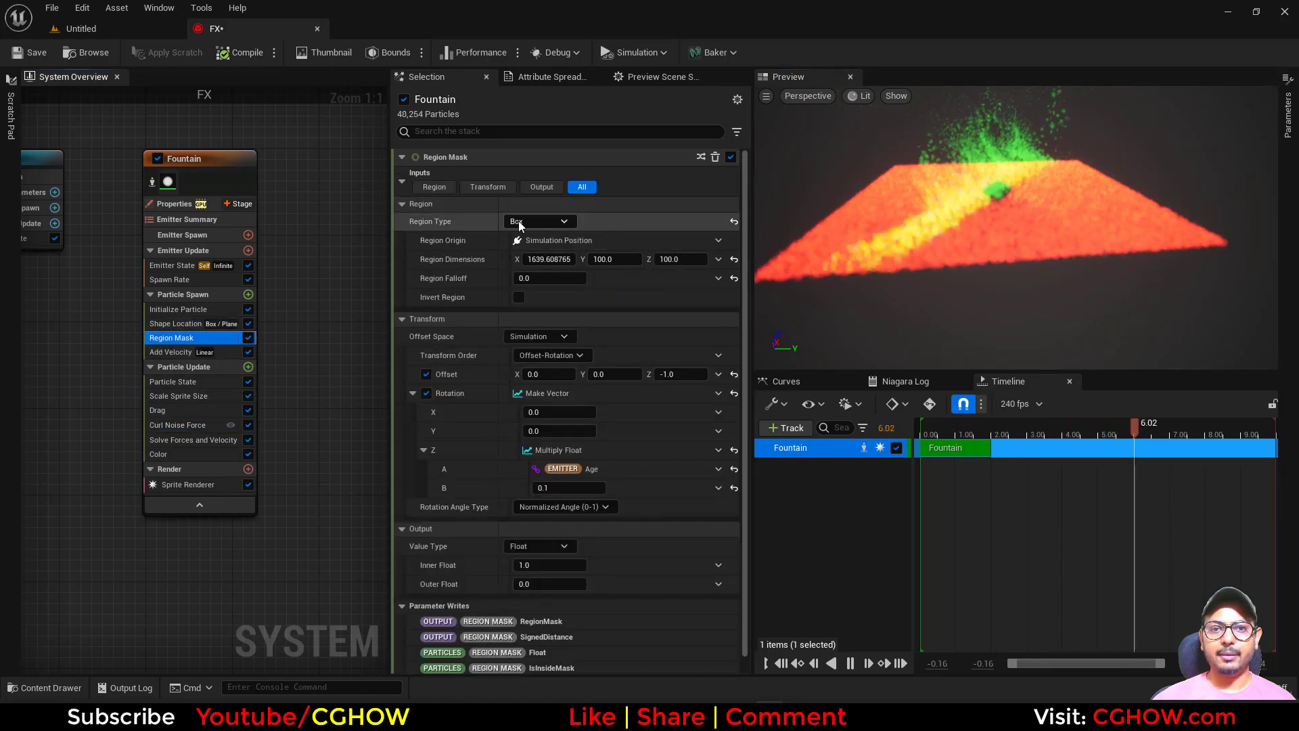
left_click(539, 221)
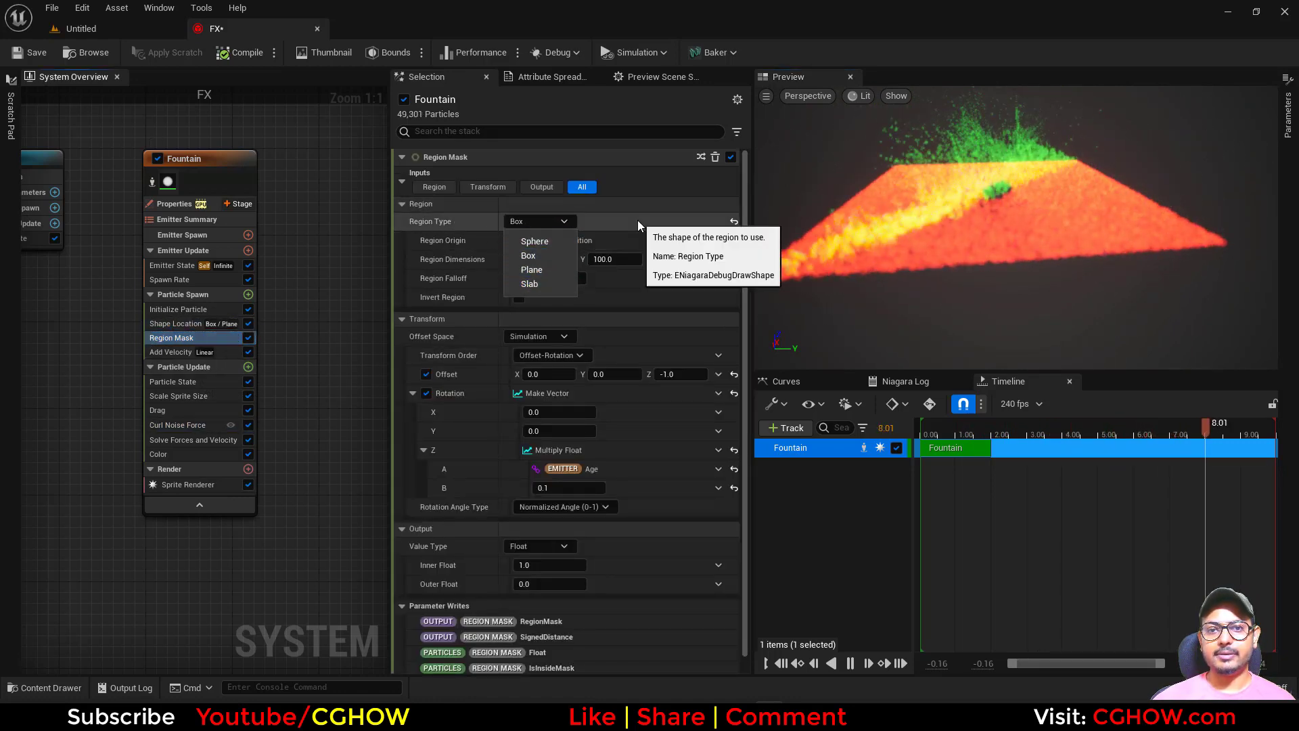
left_click(636, 203)
left_click_drag(1055, 236, 937, 254)
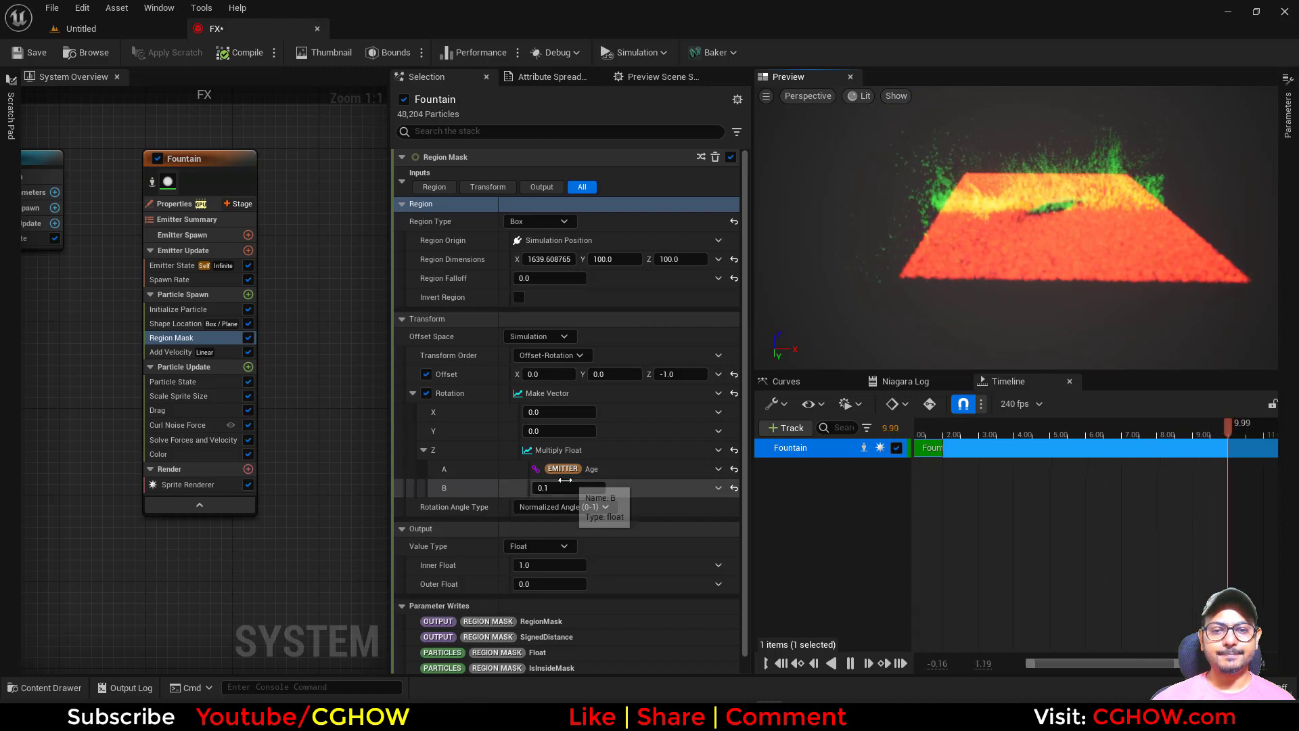
left_click(571, 259)
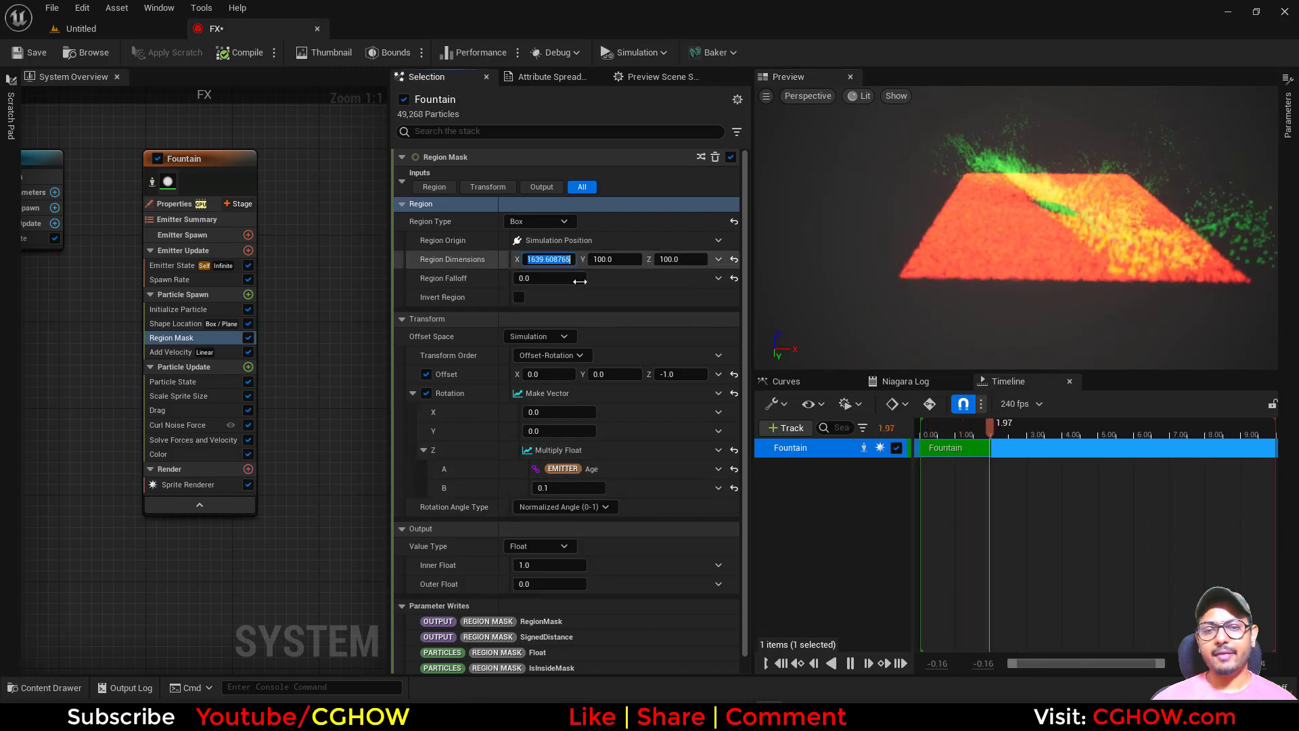
type("1")
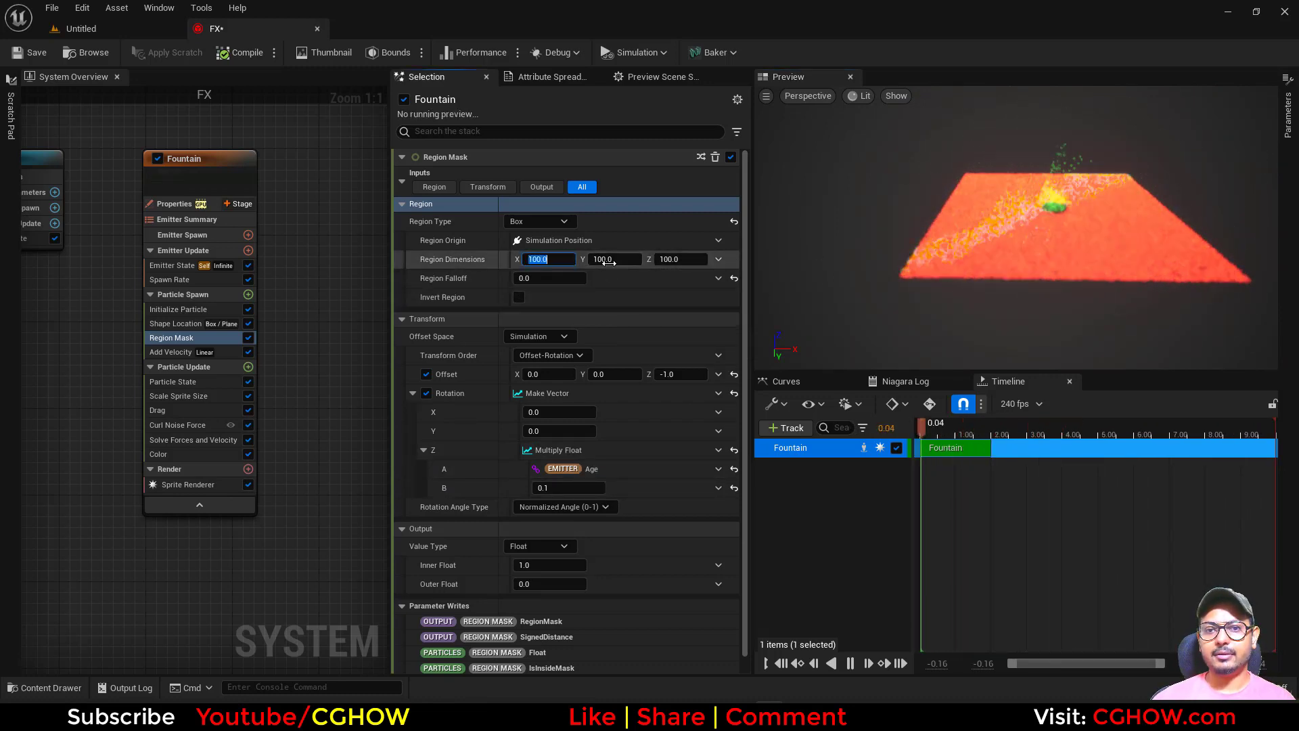
type("00")
key("Return")
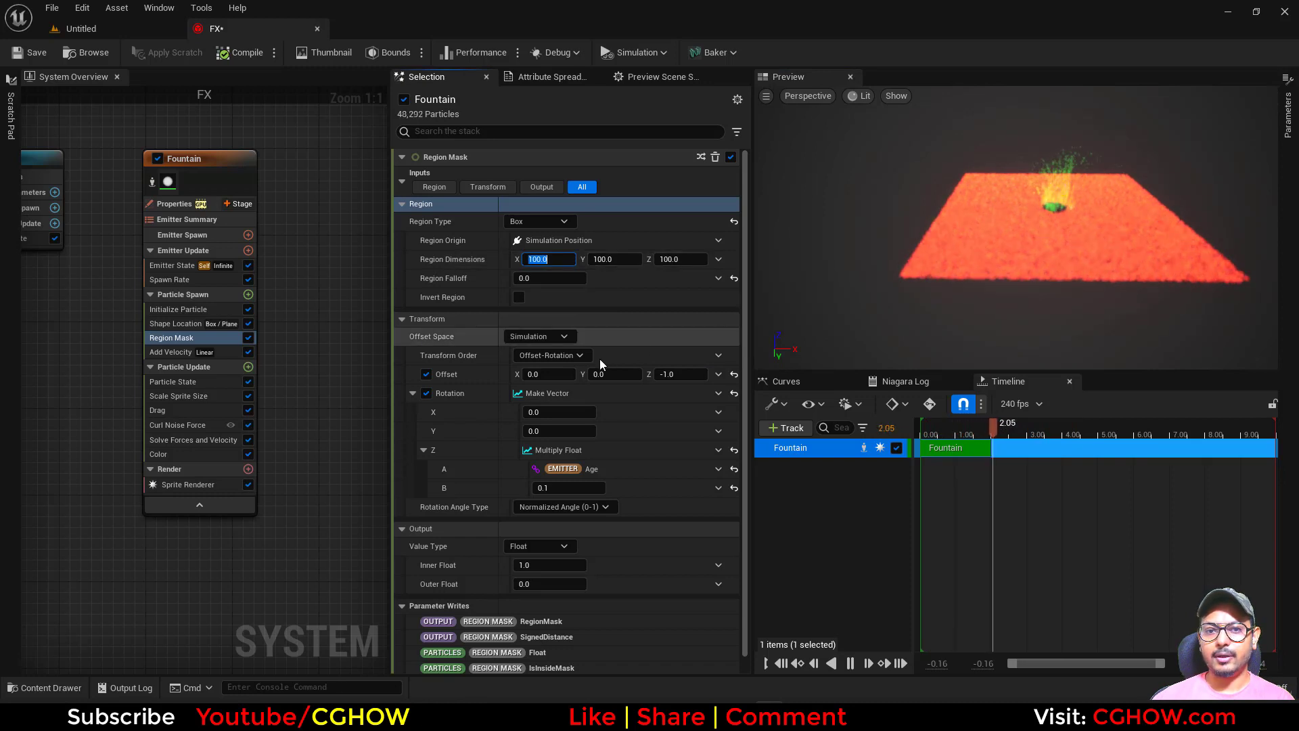
Step: Make the Region Mask's Offset read from a new User parameter and save the Niagara system
left_click(719, 374)
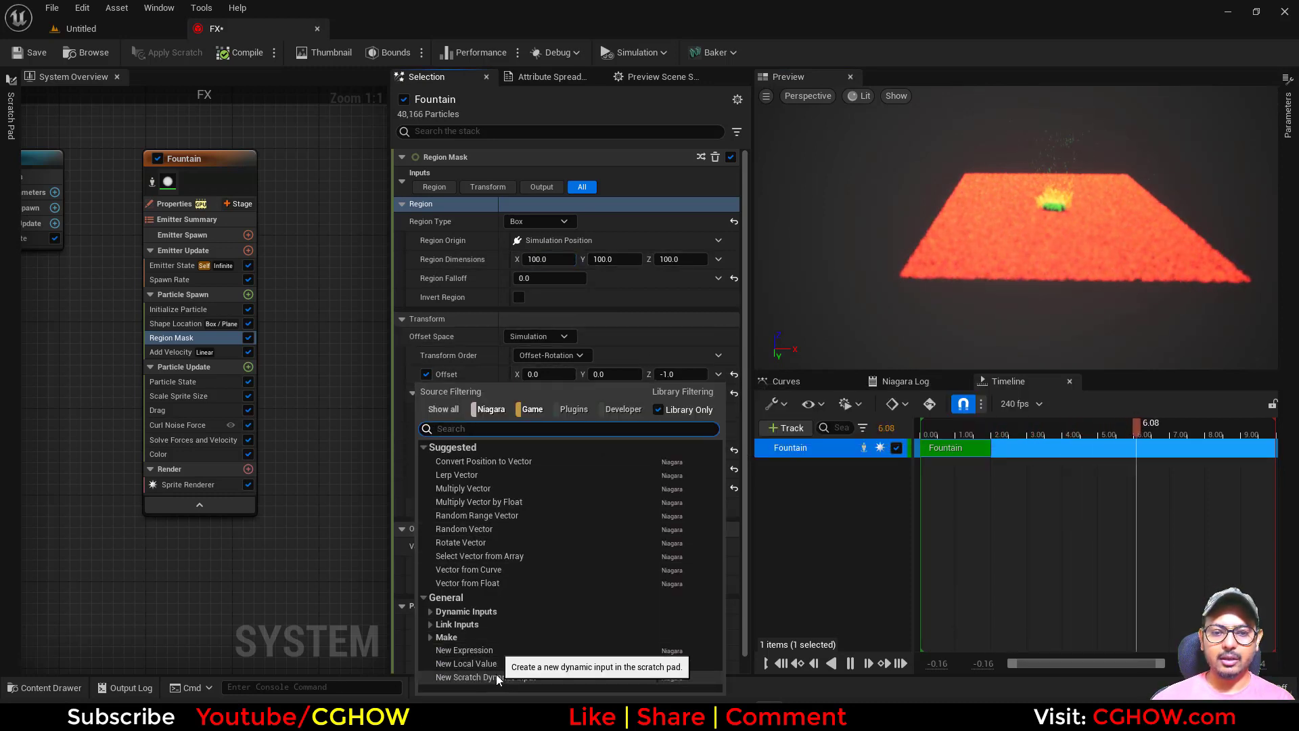
left_click(447, 637)
scroll(528, 671, "down", 2)
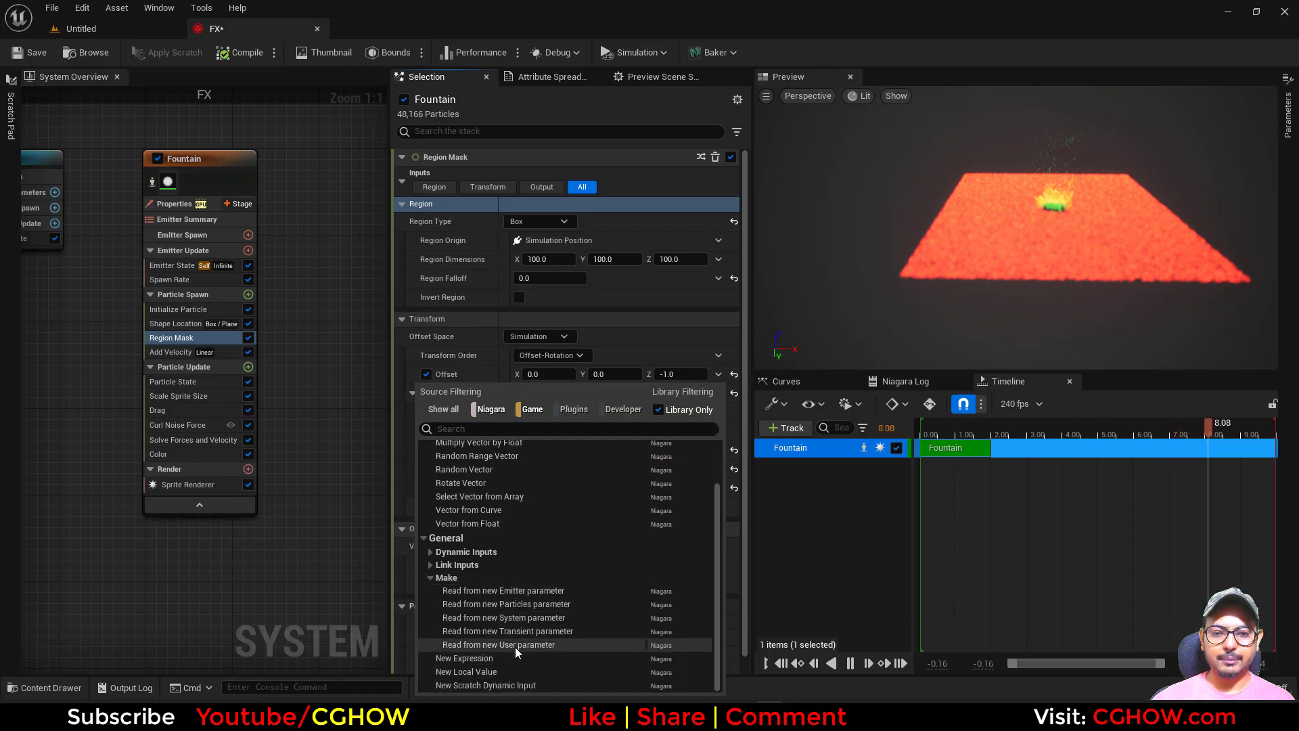
left_click(514, 645)
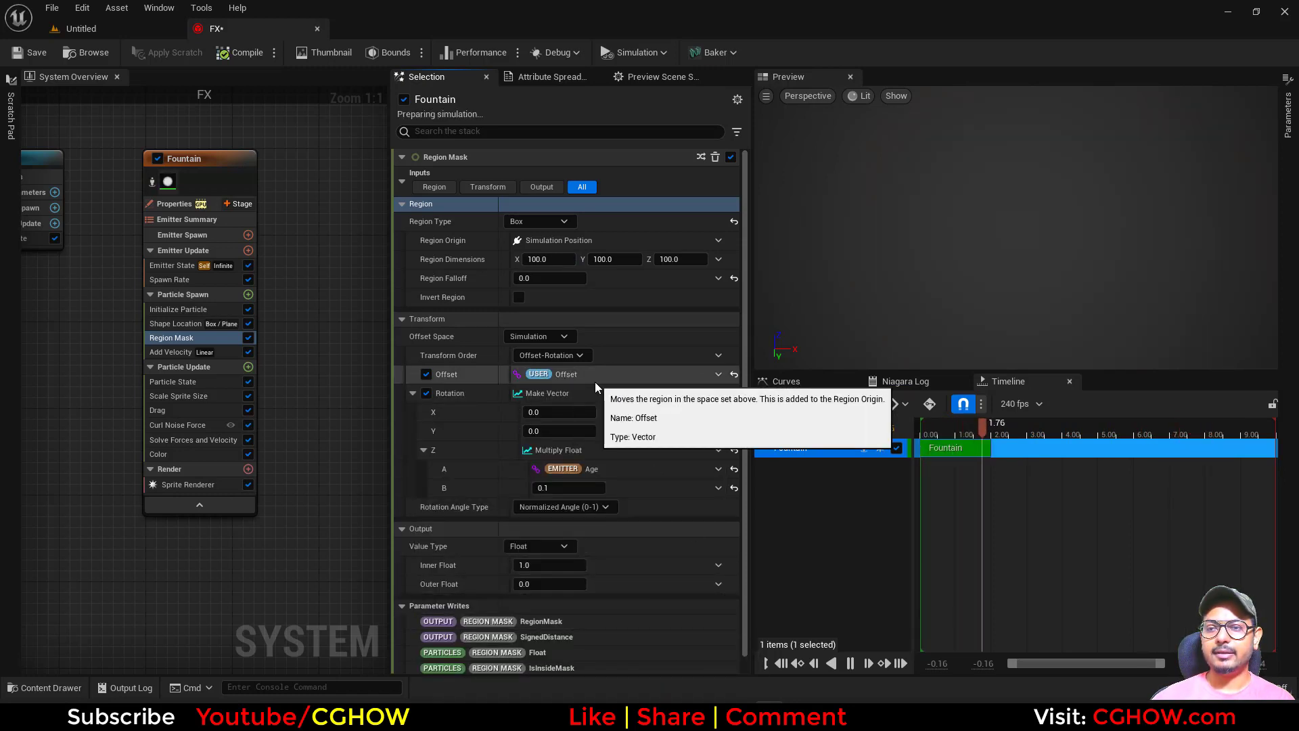
left_click(32, 54)
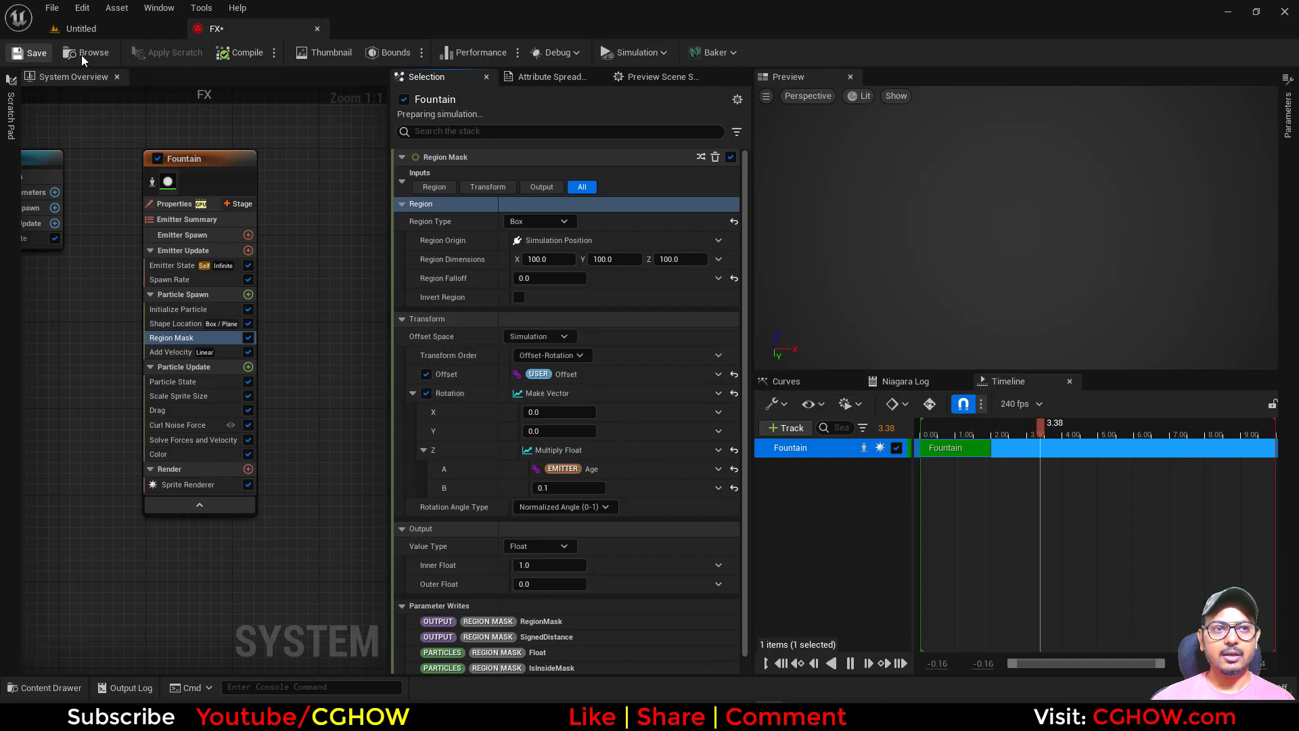
left_click(172, 205)
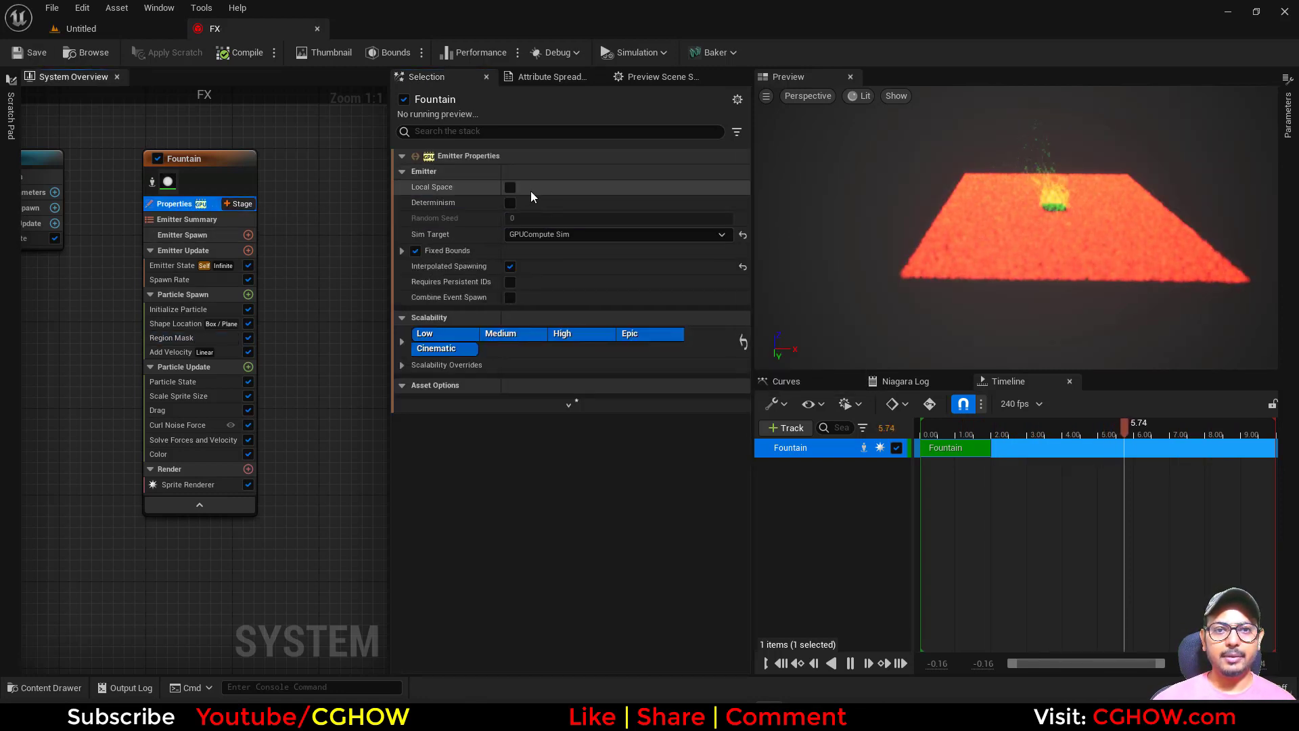
Step: Switch to the level editor and create a new level from the Basic template
left_click(82, 28)
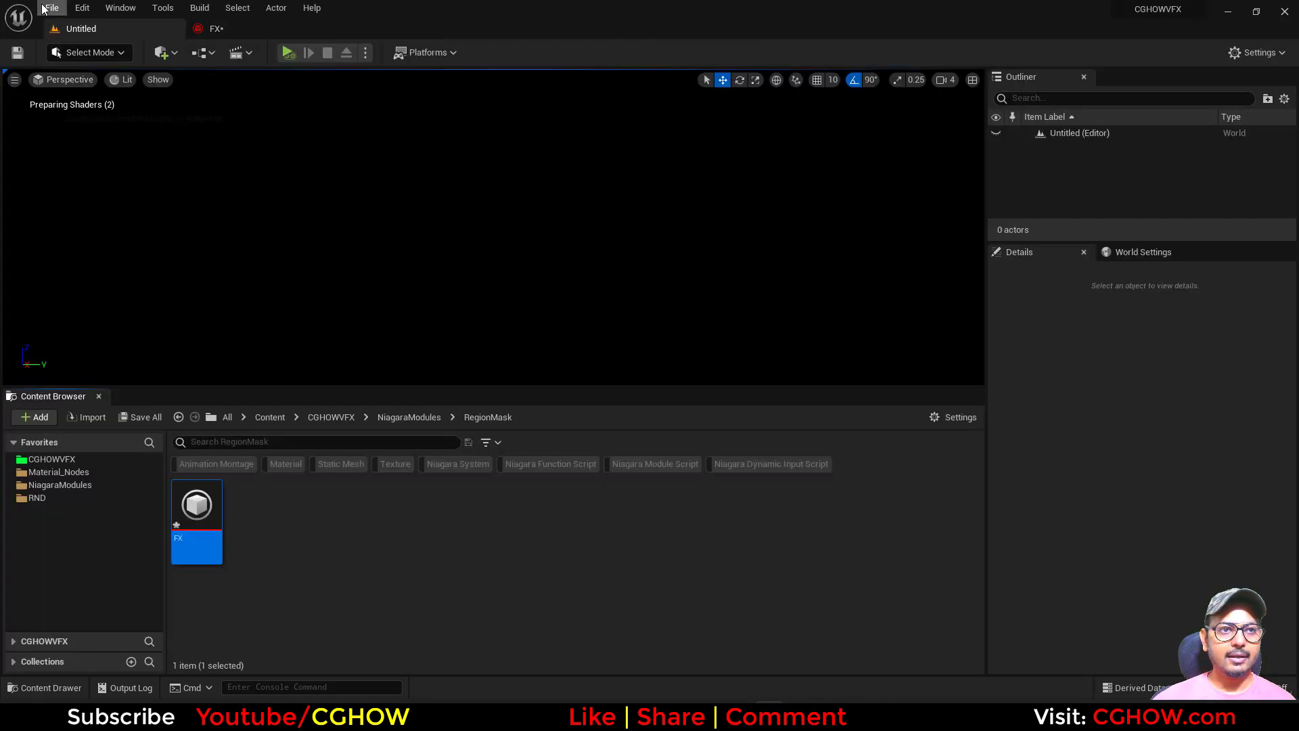
left_click(43, 8)
left_click(123, 59)
left_click(672, 283)
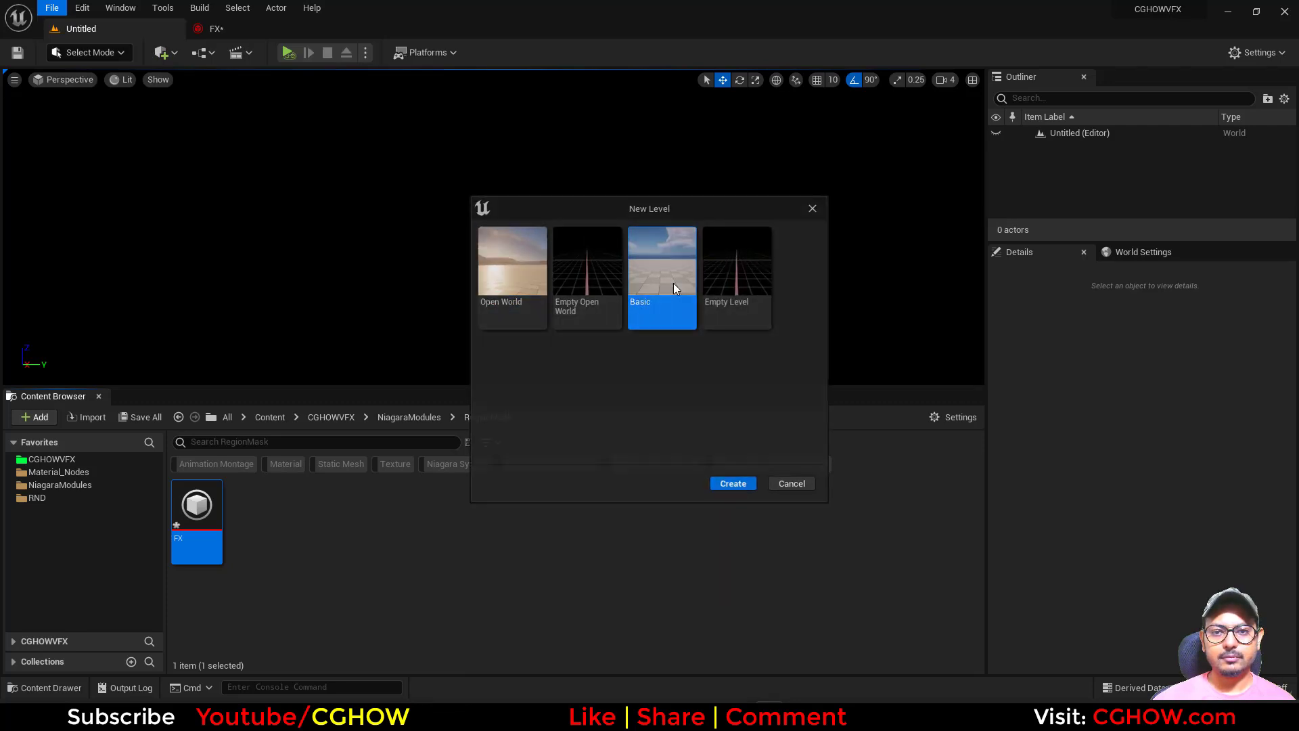
double_click(672, 283)
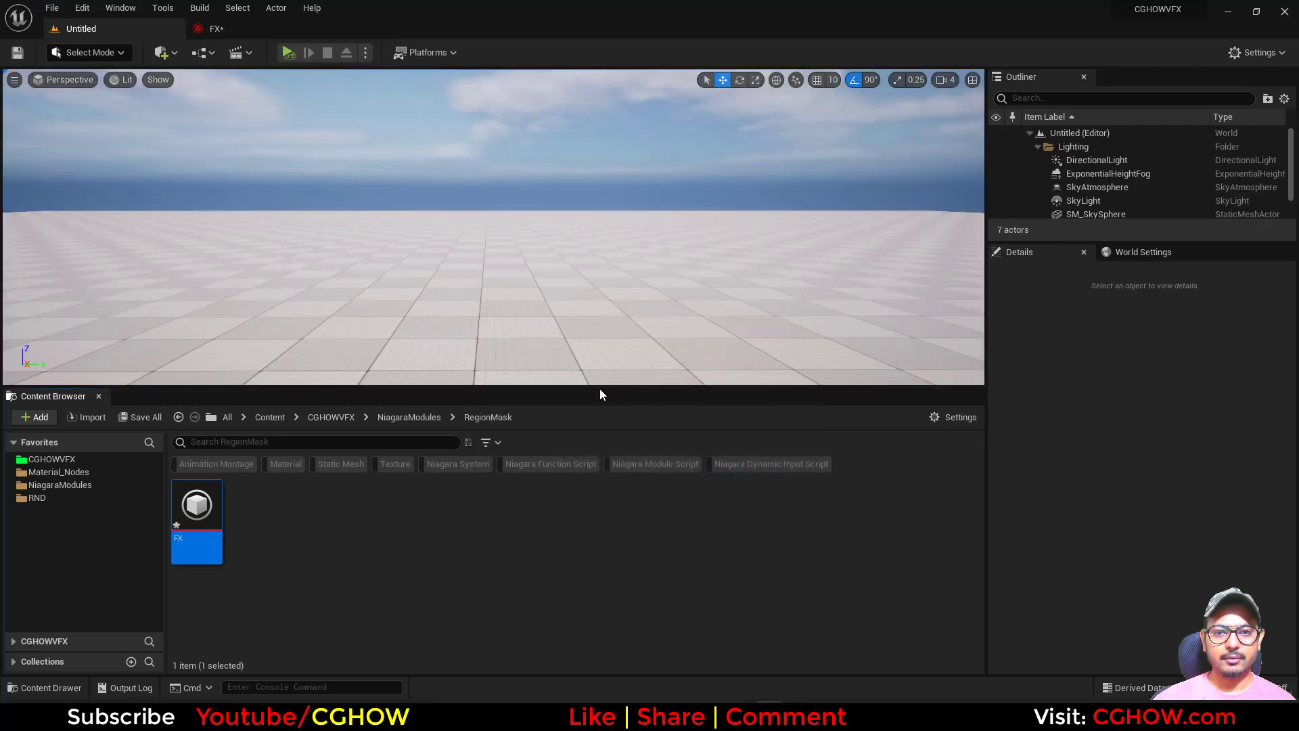
Step: Enlarge the level viewport, play the level in it, and stop the play session
left_click_drag(597, 387, 597, 500)
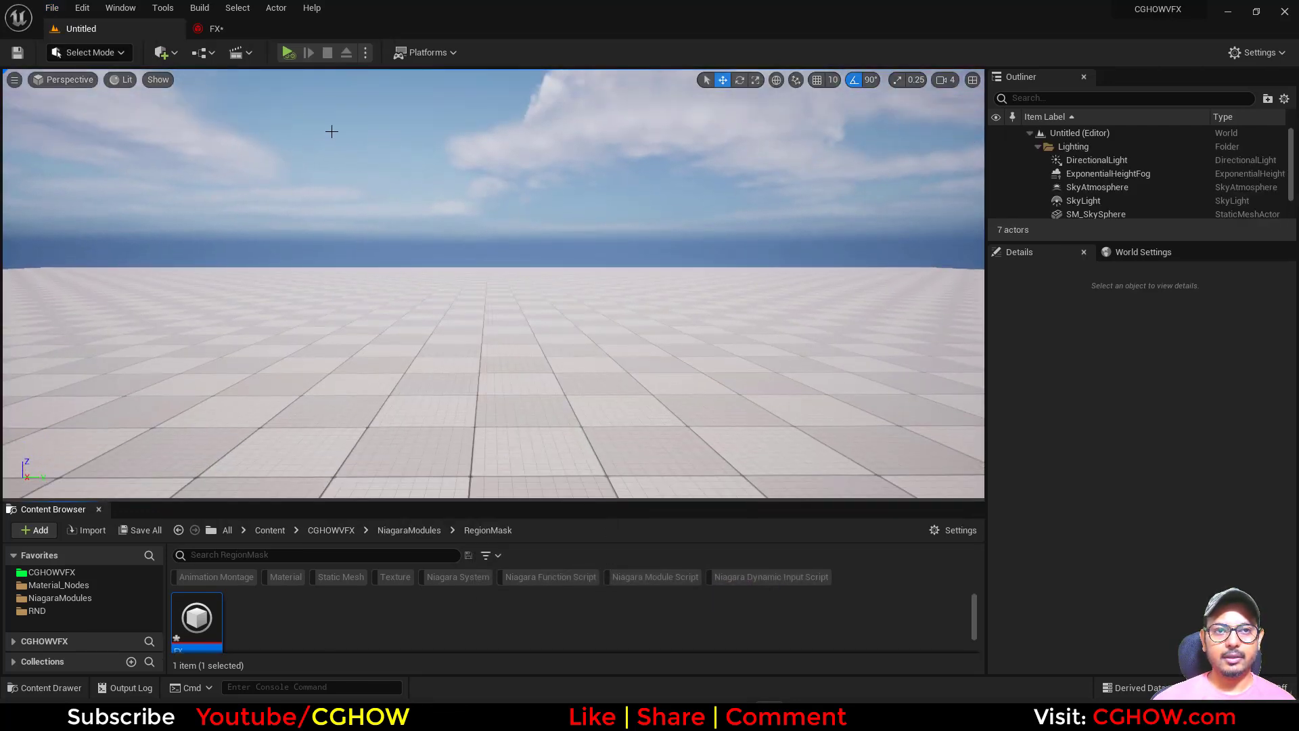
left_click(366, 54)
left_click(405, 90)
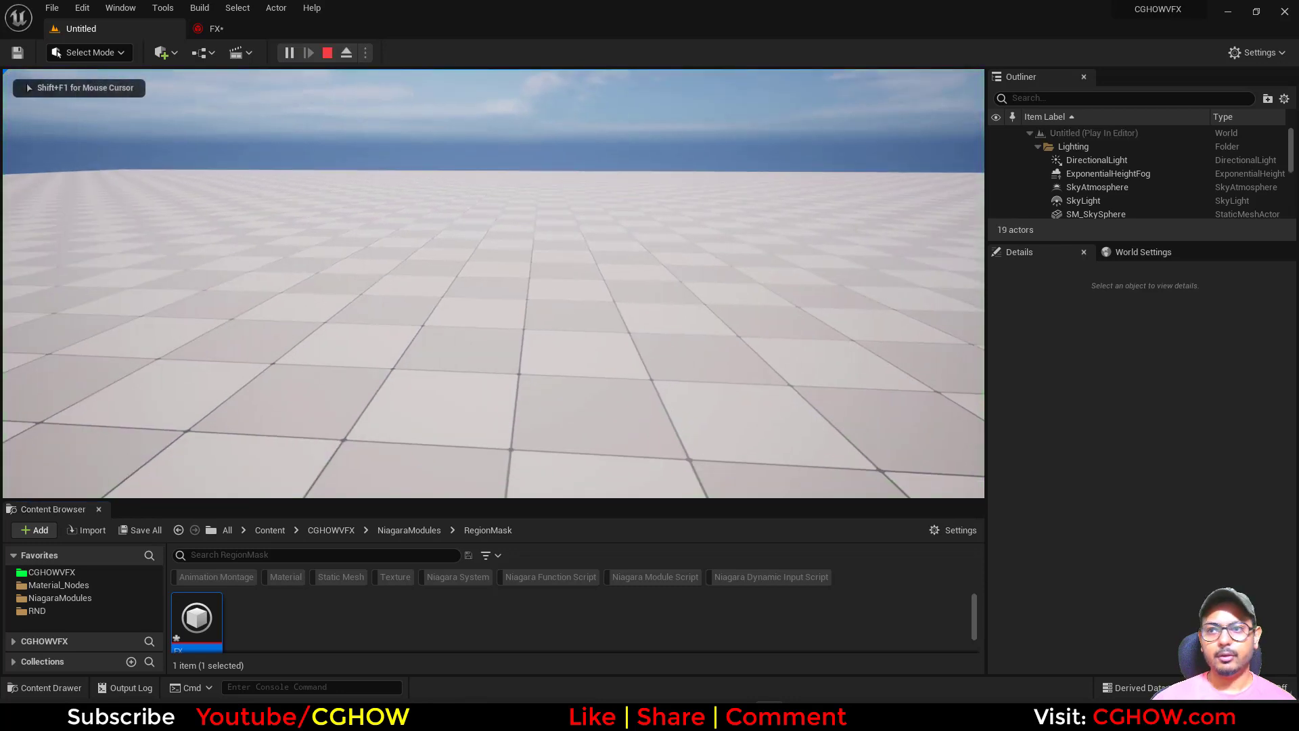
key("Escape")
Step: Set the world's GameMode Override to the Hero_Mannequin ThirdPersonGameMode and play-test the level briefly
left_click(1143, 251)
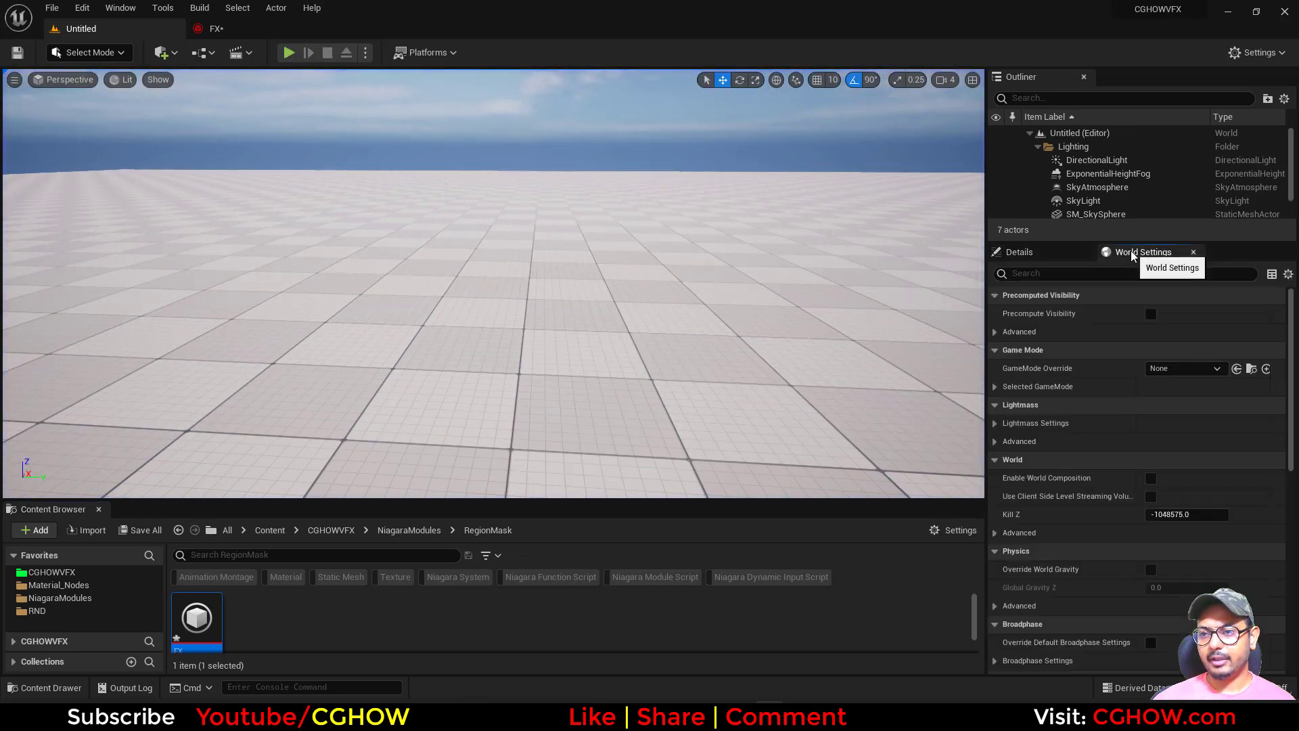
left_click(1177, 370)
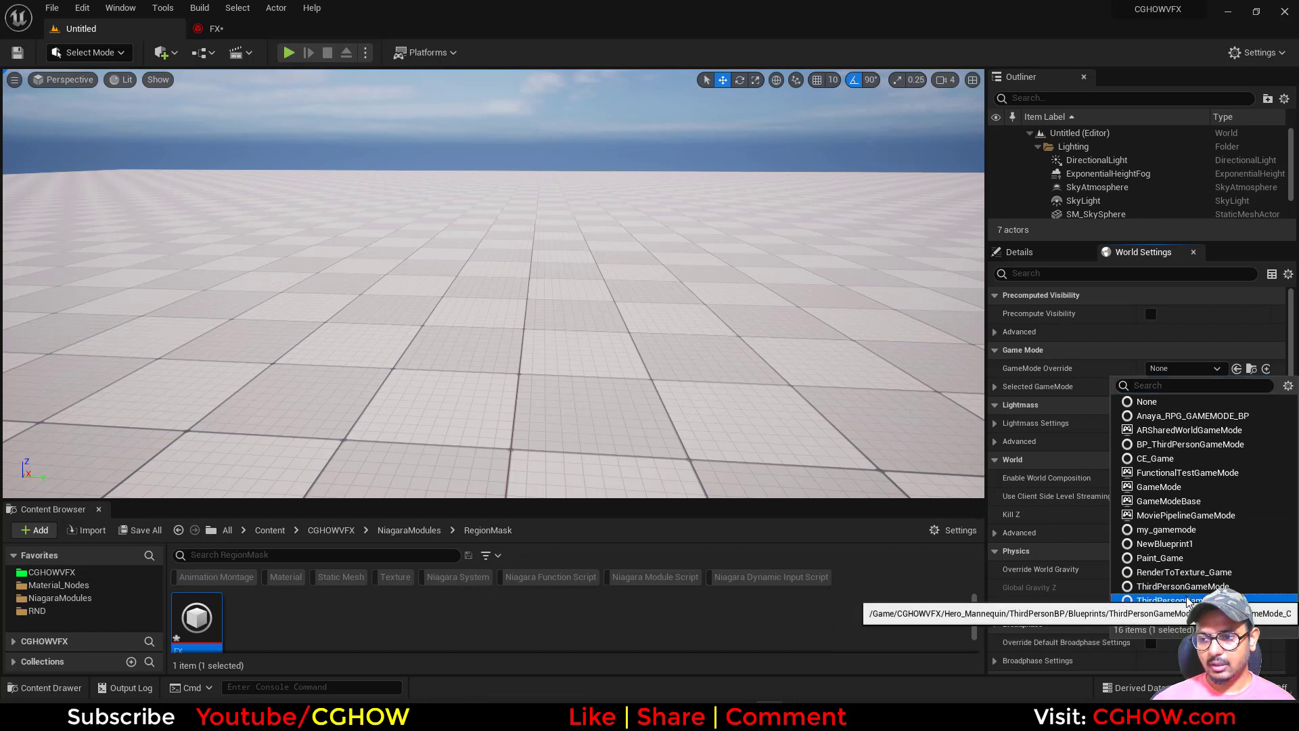
left_click(1163, 600)
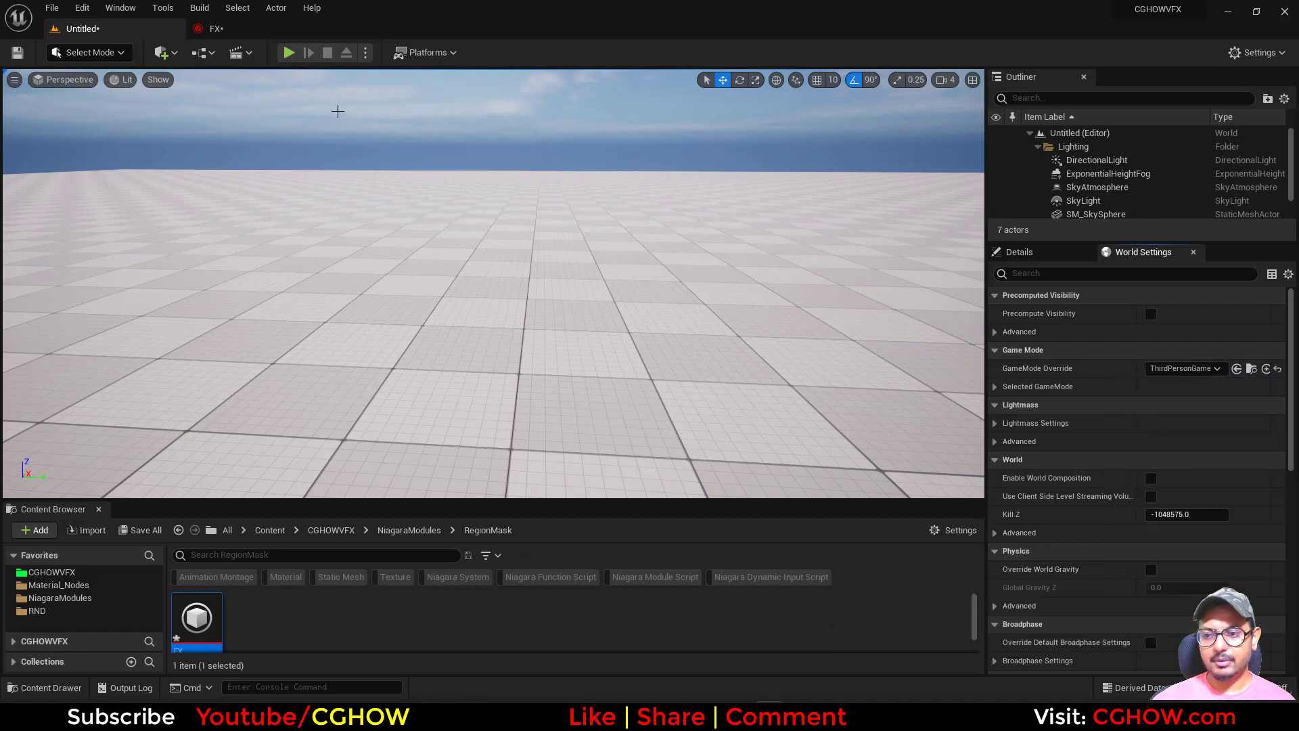
left_click(289, 53)
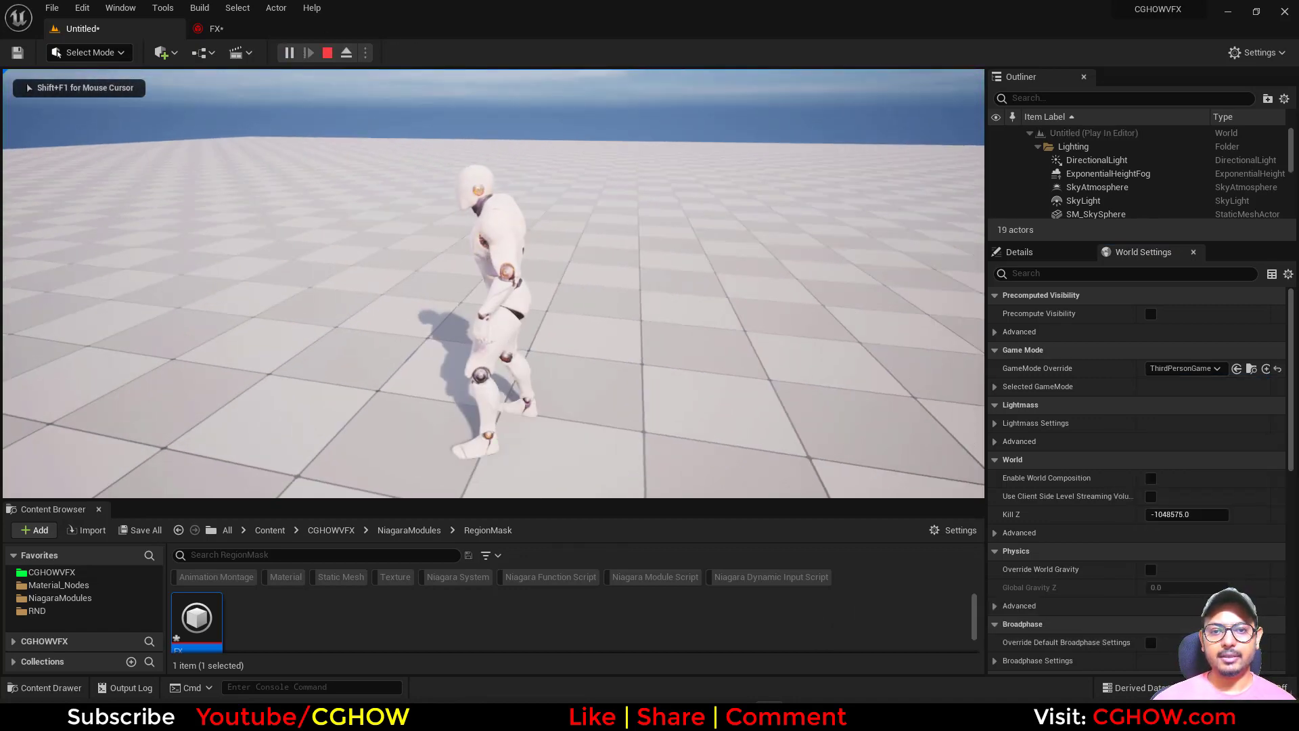
key("Escape")
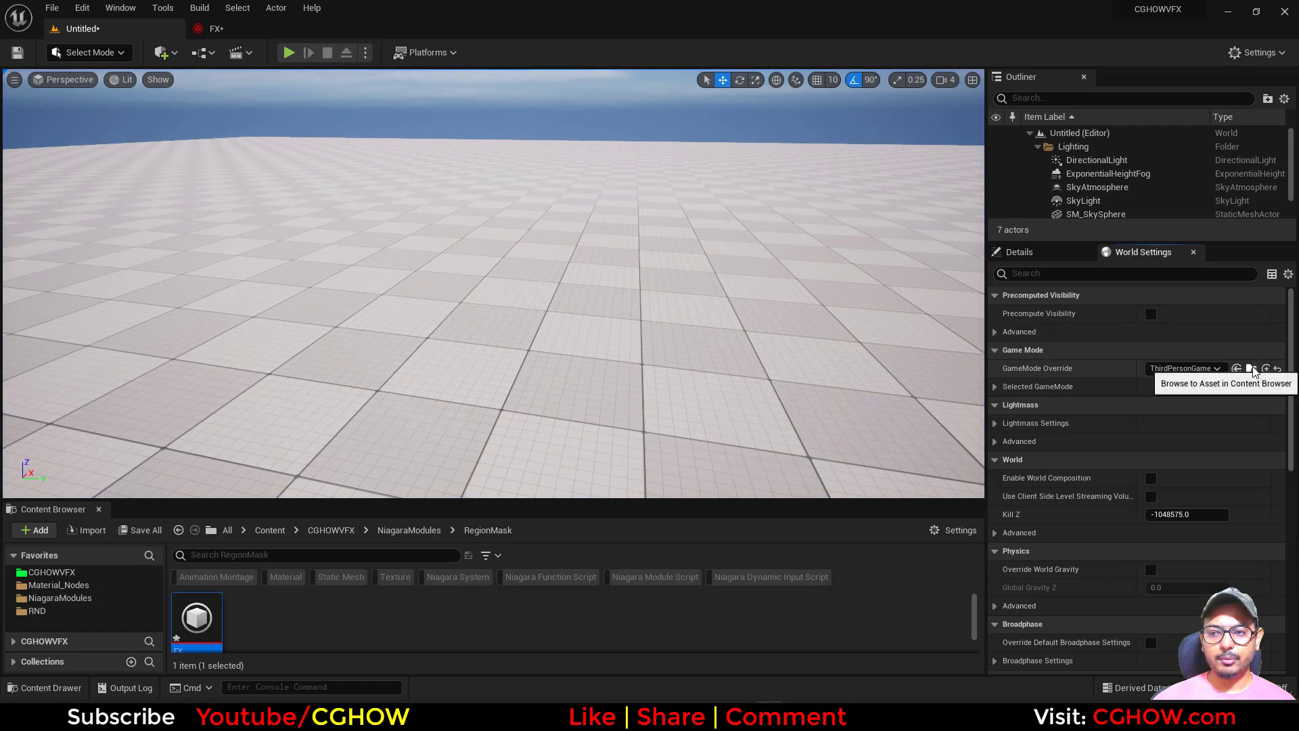
Step: Browse to the game mode's folder, inspect the ThirdPersonCharacter Blueprint, and return to the level
left_click(1251, 368)
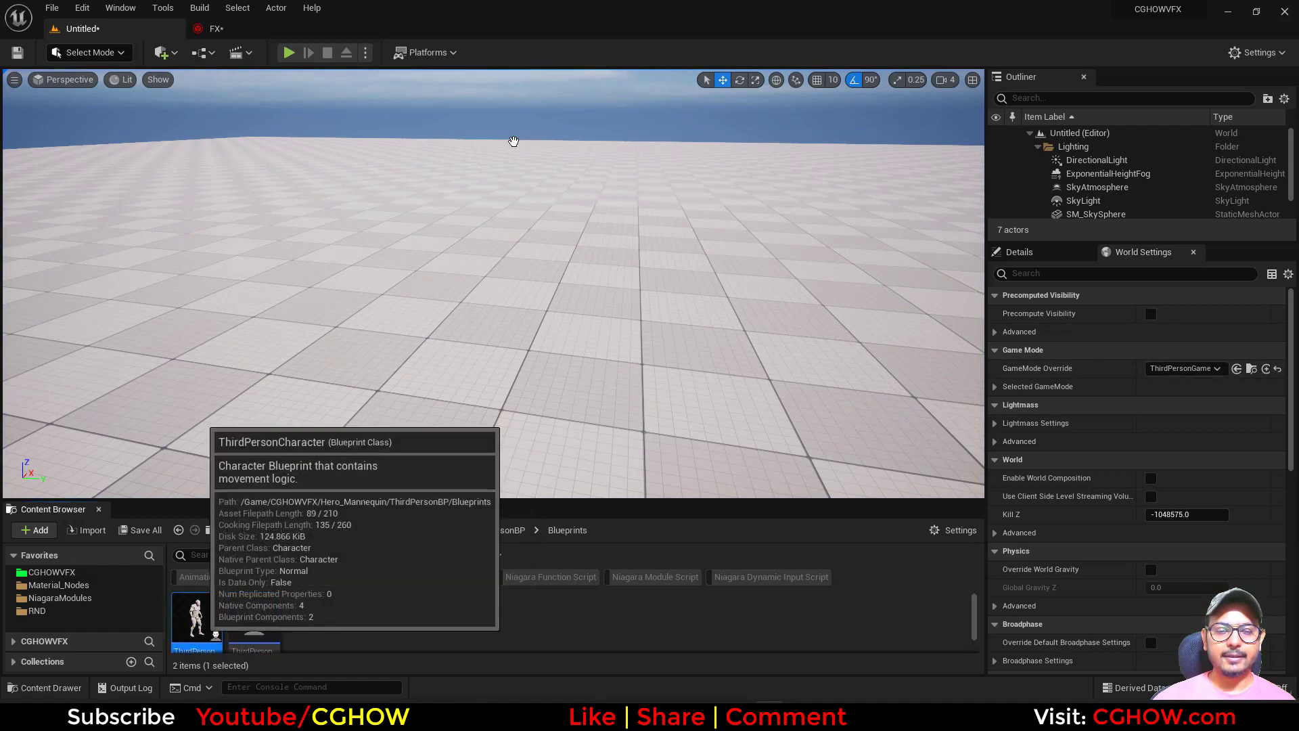
double_click(196, 617)
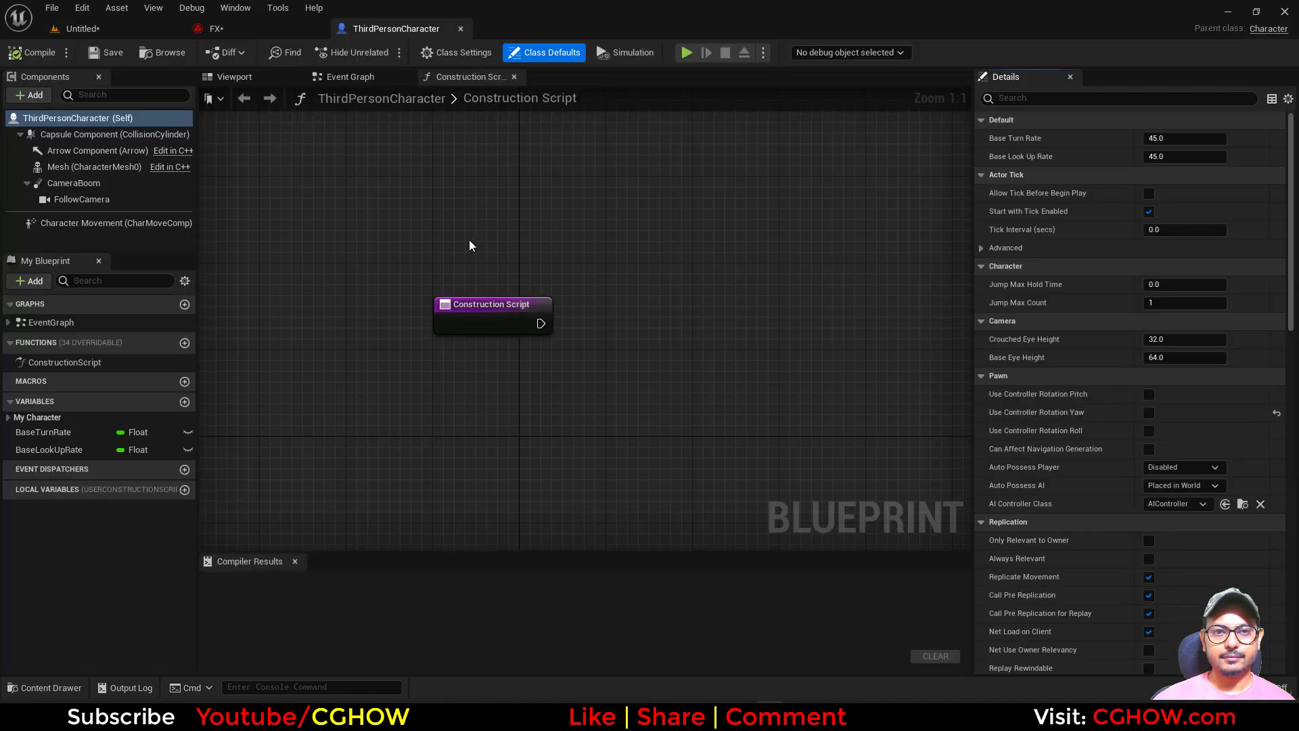
left_click(460, 28)
left_click(125, 28)
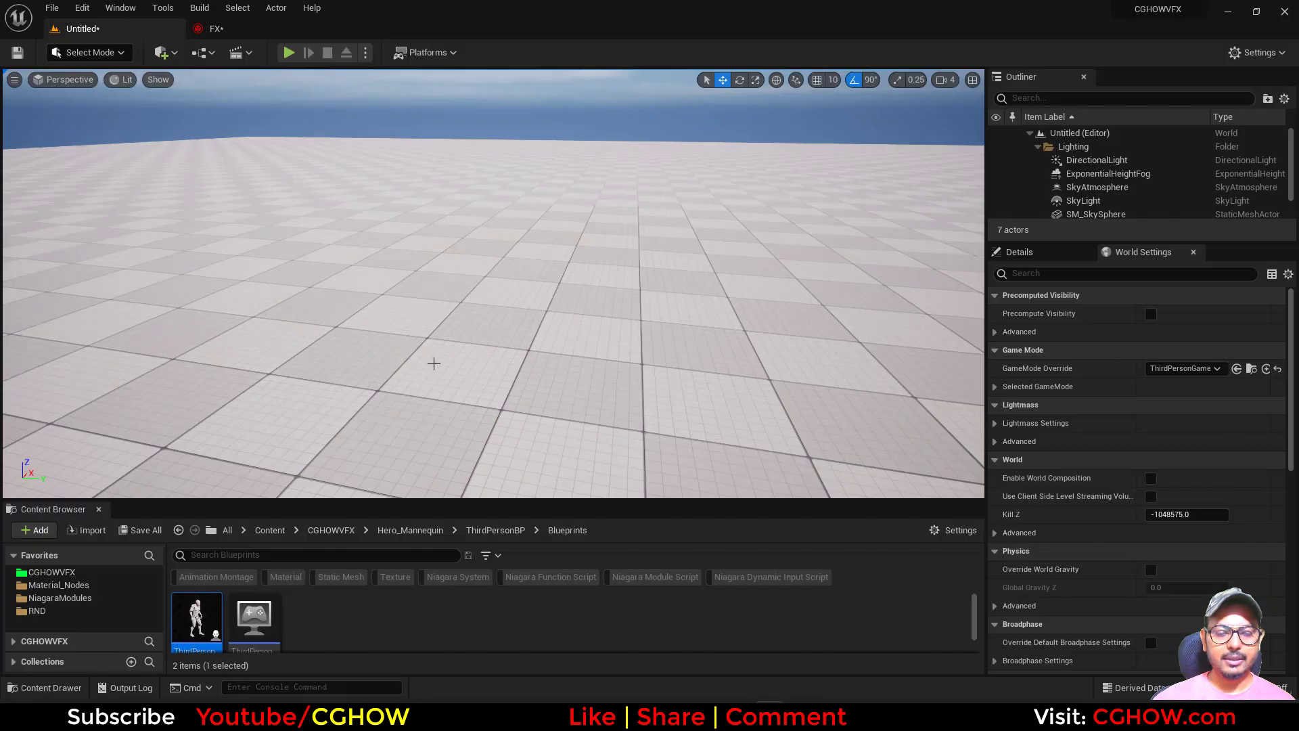
Step: Give the Content Browser more room and open the current level's Level Blueprint
left_click_drag(443, 490, 447, 430)
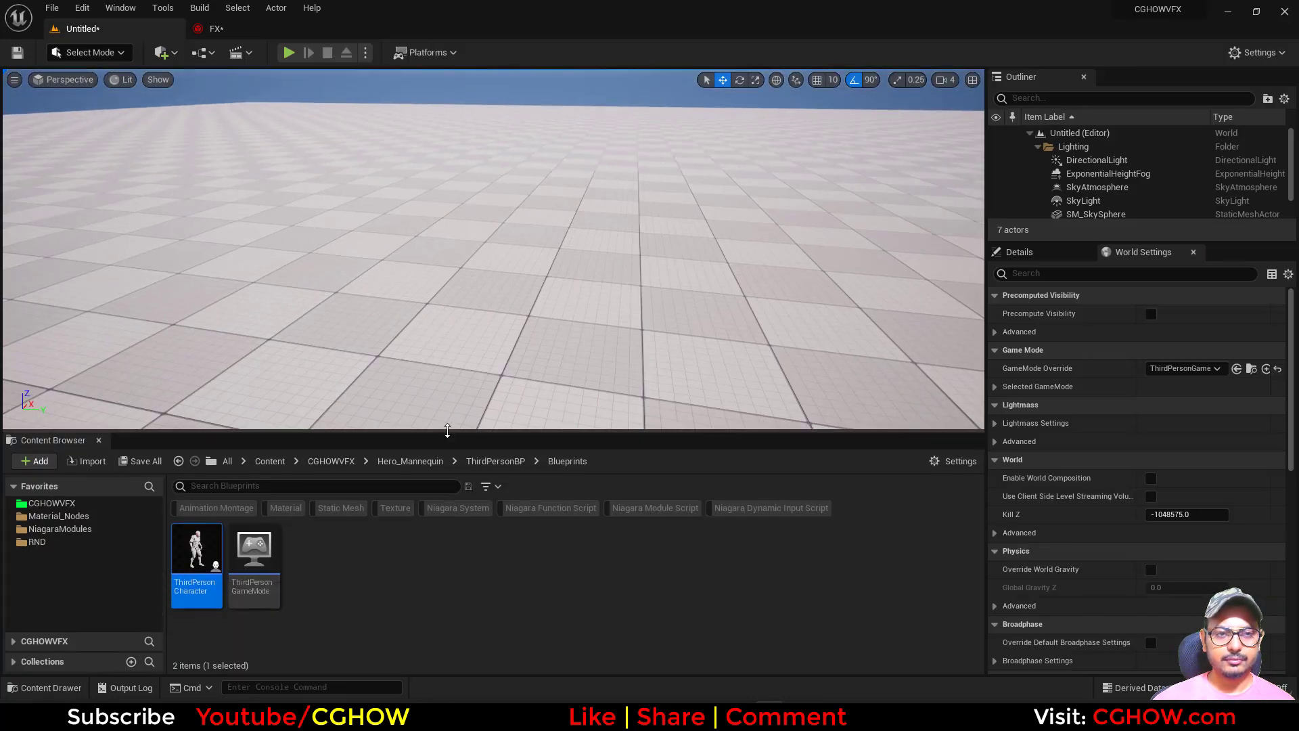
left_click(207, 56)
left_click(314, 152)
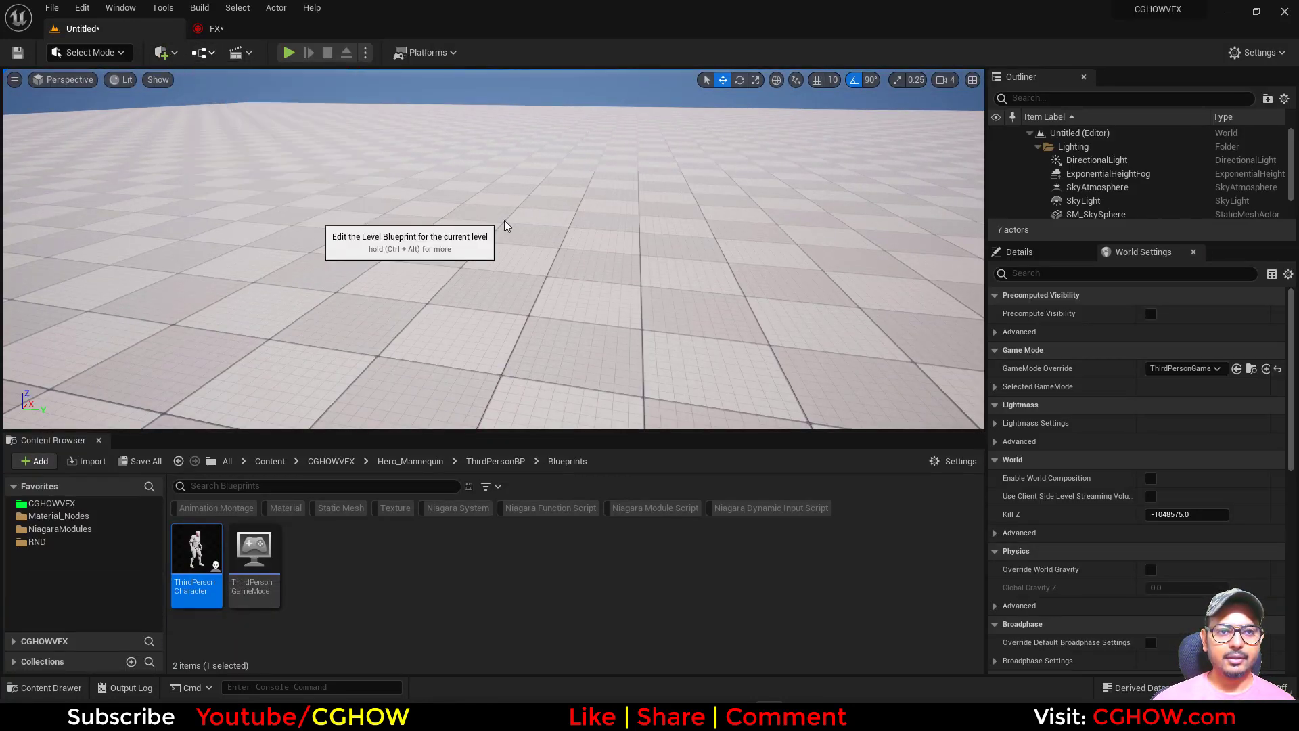
Step: Locate the FX Niagara system asset, place it on the floor, and reset its location to the default
left_click(214, 28)
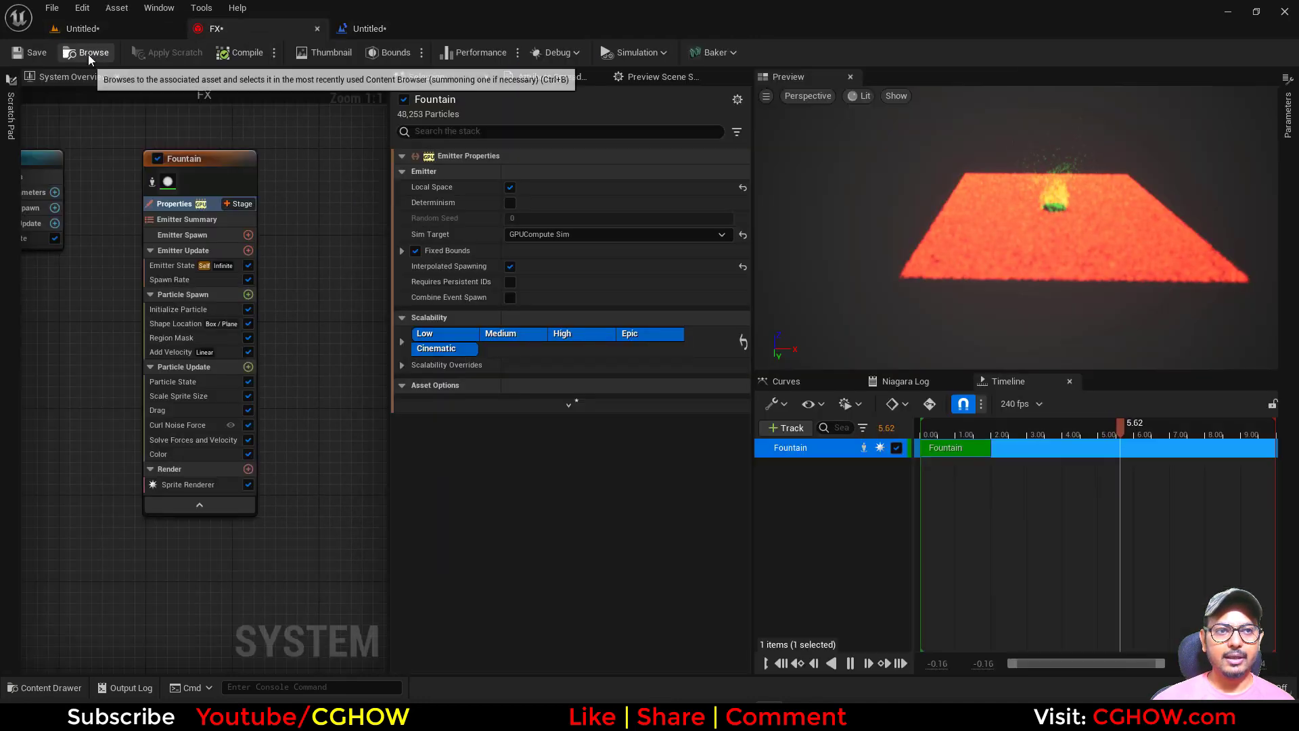
left_click(82, 28)
left_click_drag(420, 318, 421, 317)
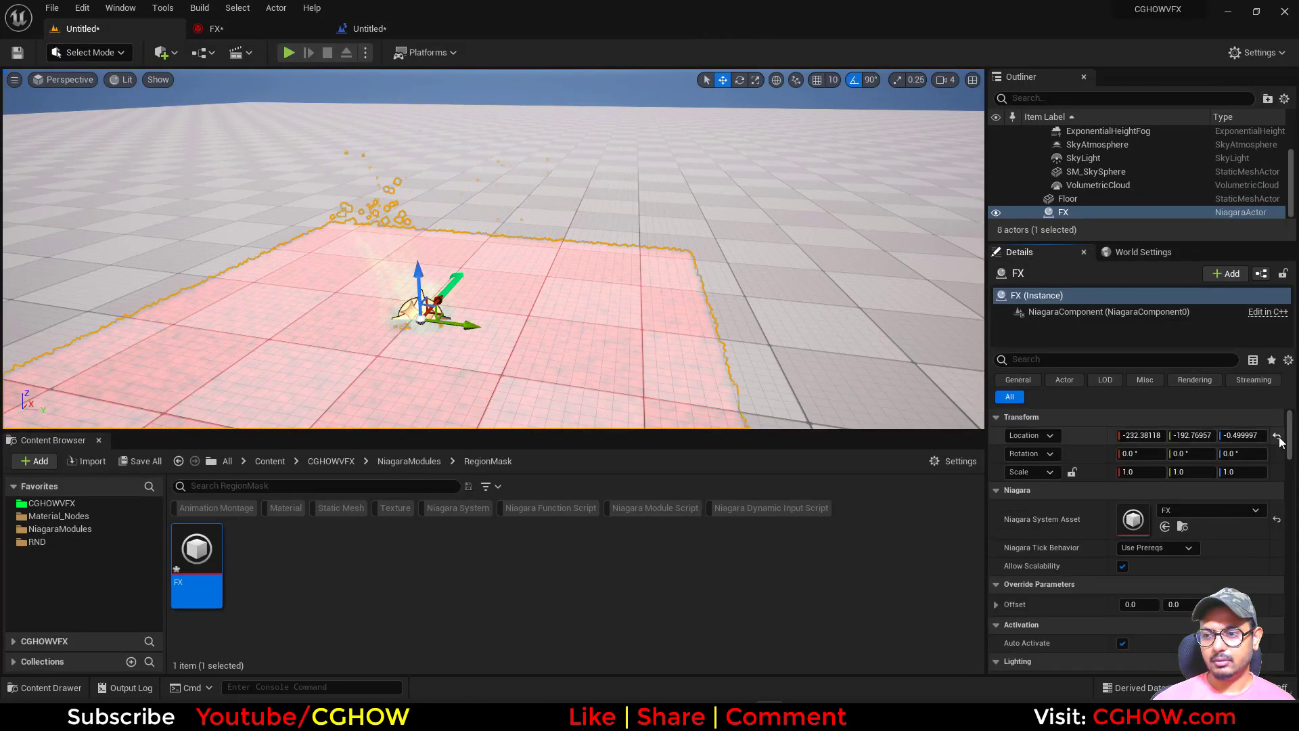
left_click(1276, 437)
Step: Lower the Floor actor slightly beneath the FX, to a Z location of about -4.6
left_click(306, 273)
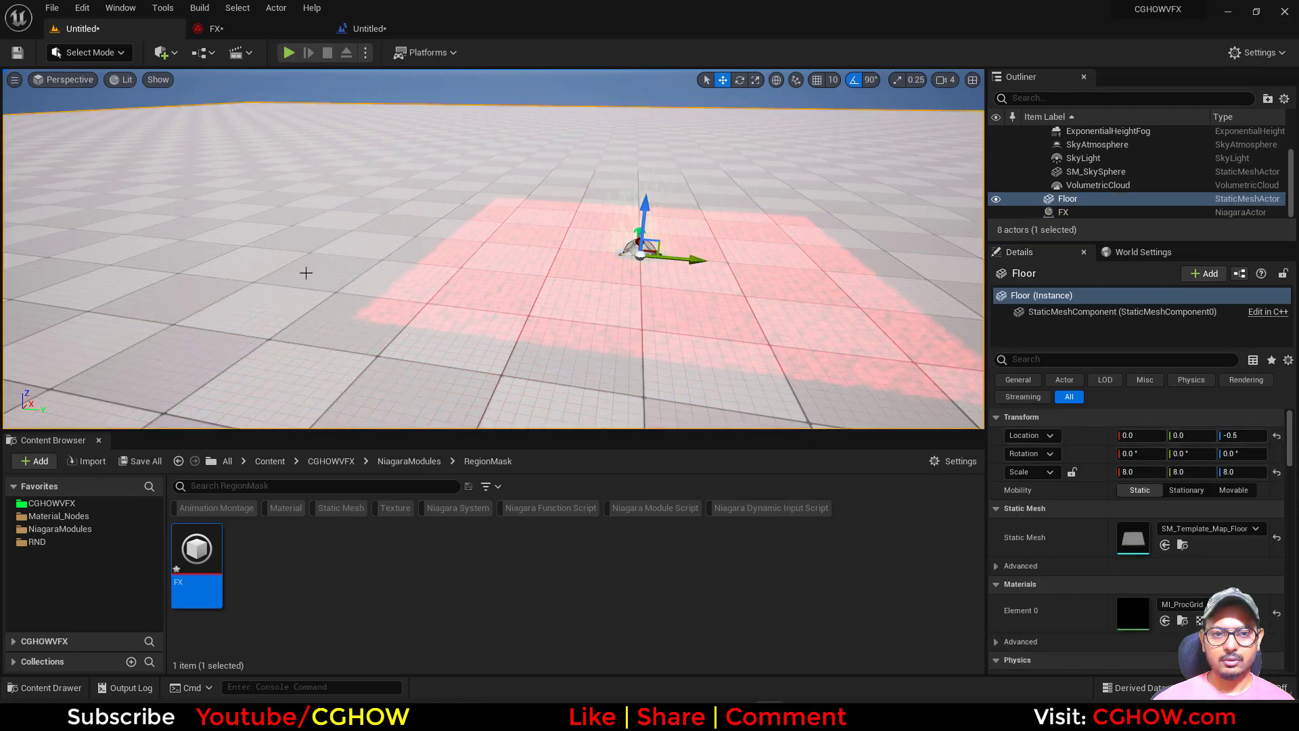
left_click_drag(641, 204, 642, 207)
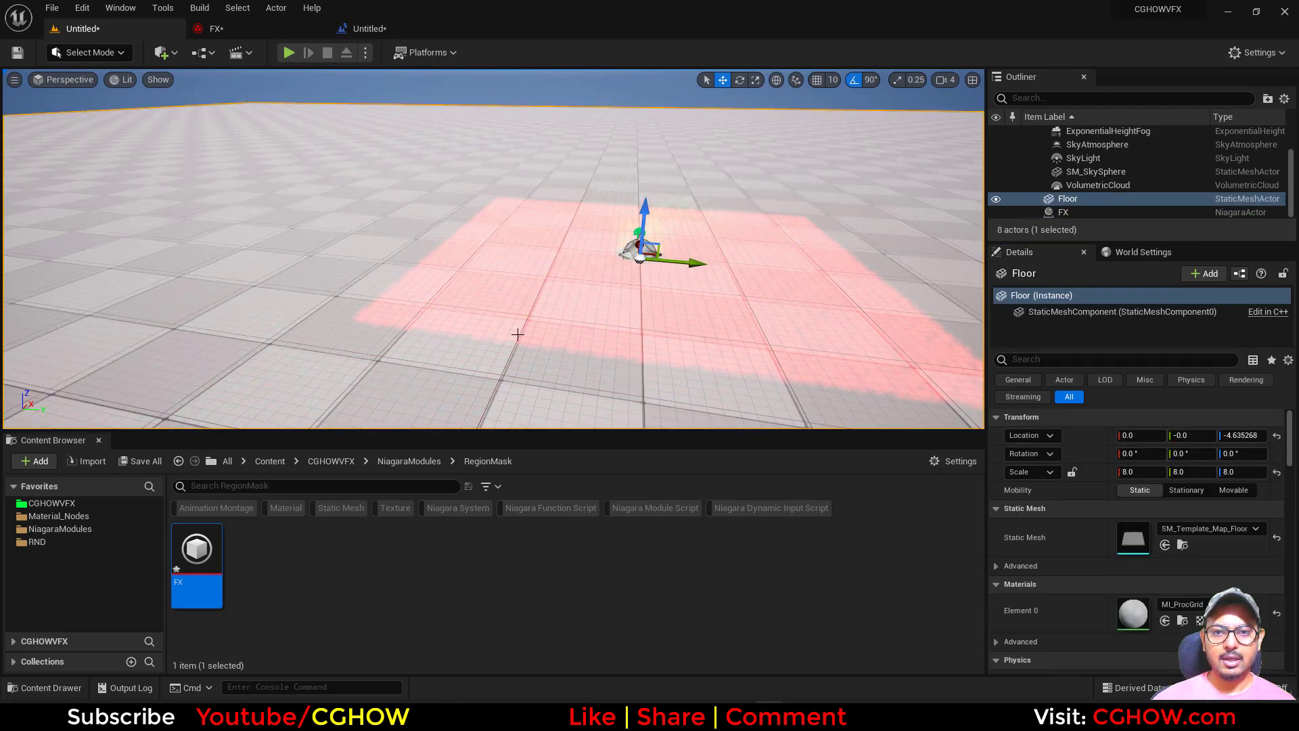
Step: Rotate the sun's directional light until the sky turns dark, and view the FX from several angles
right_click_drag(517, 334, 504, 337)
key("ctrl+l")
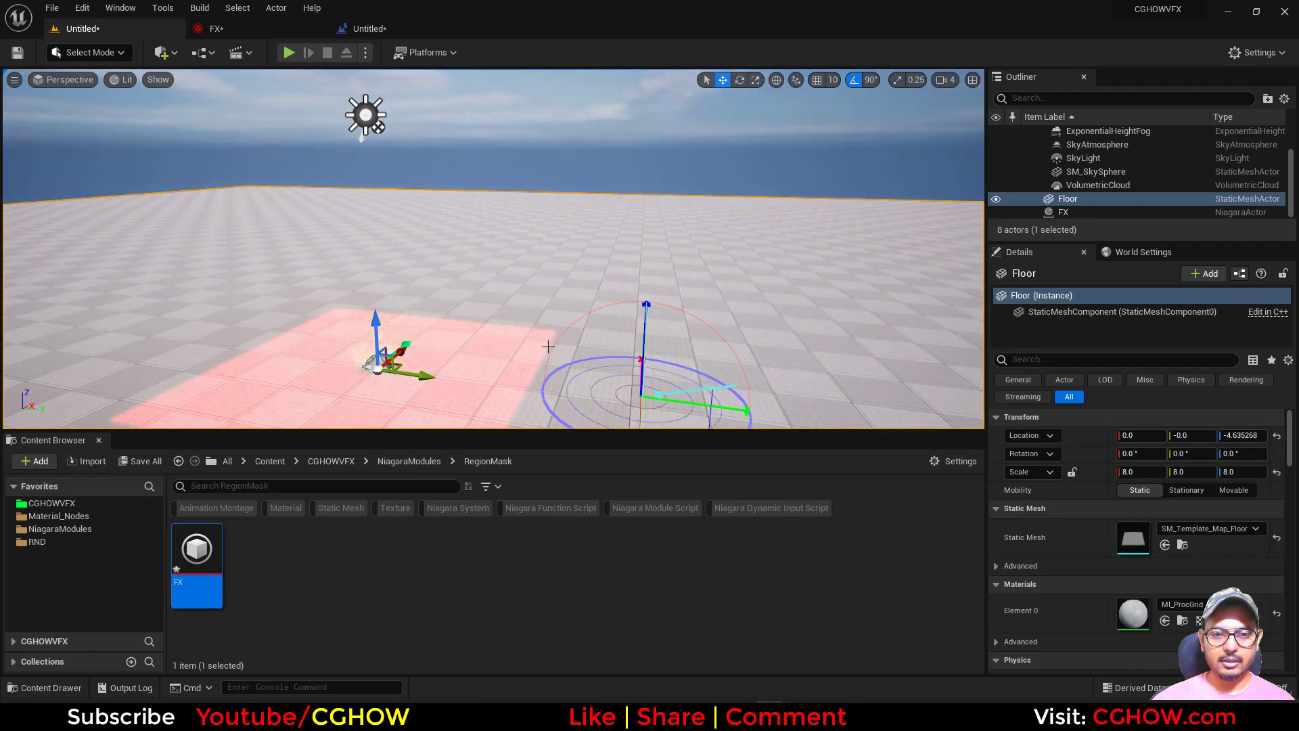
key("ctrl+l")
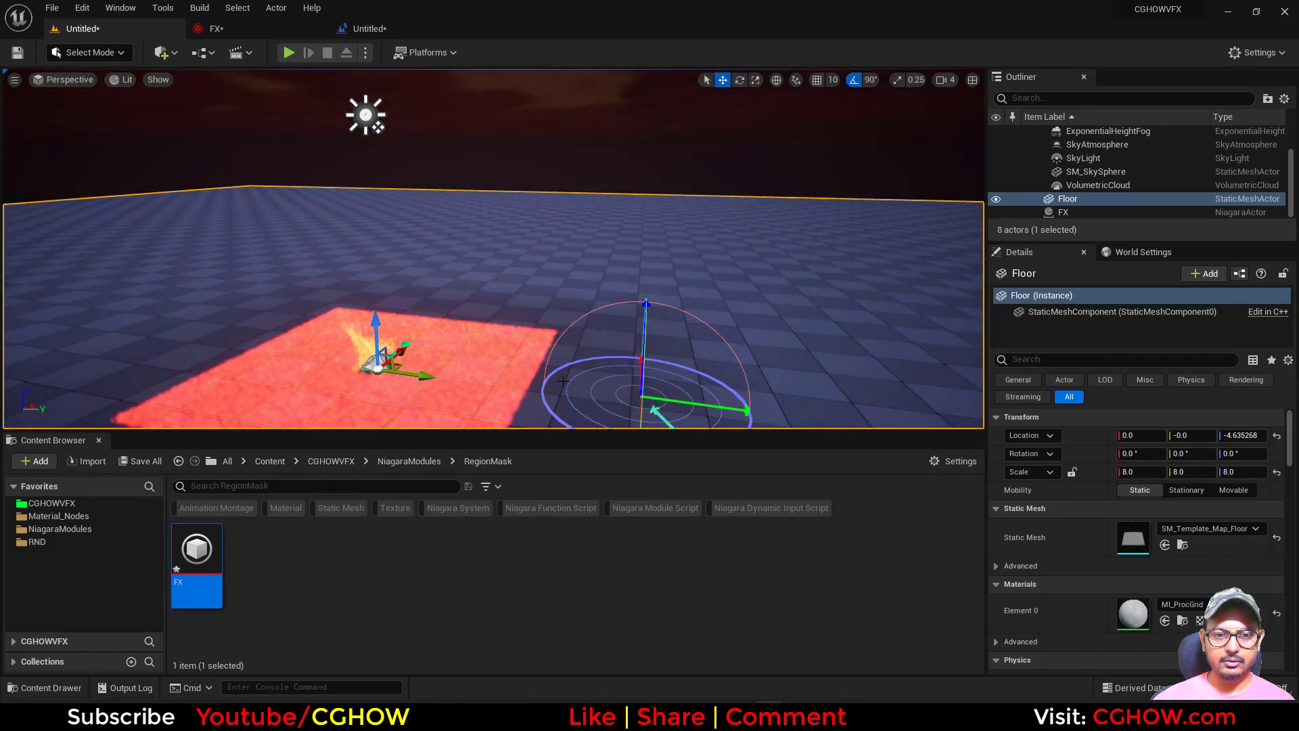
left_click(543, 170)
scroll(757, 270, "down", 3)
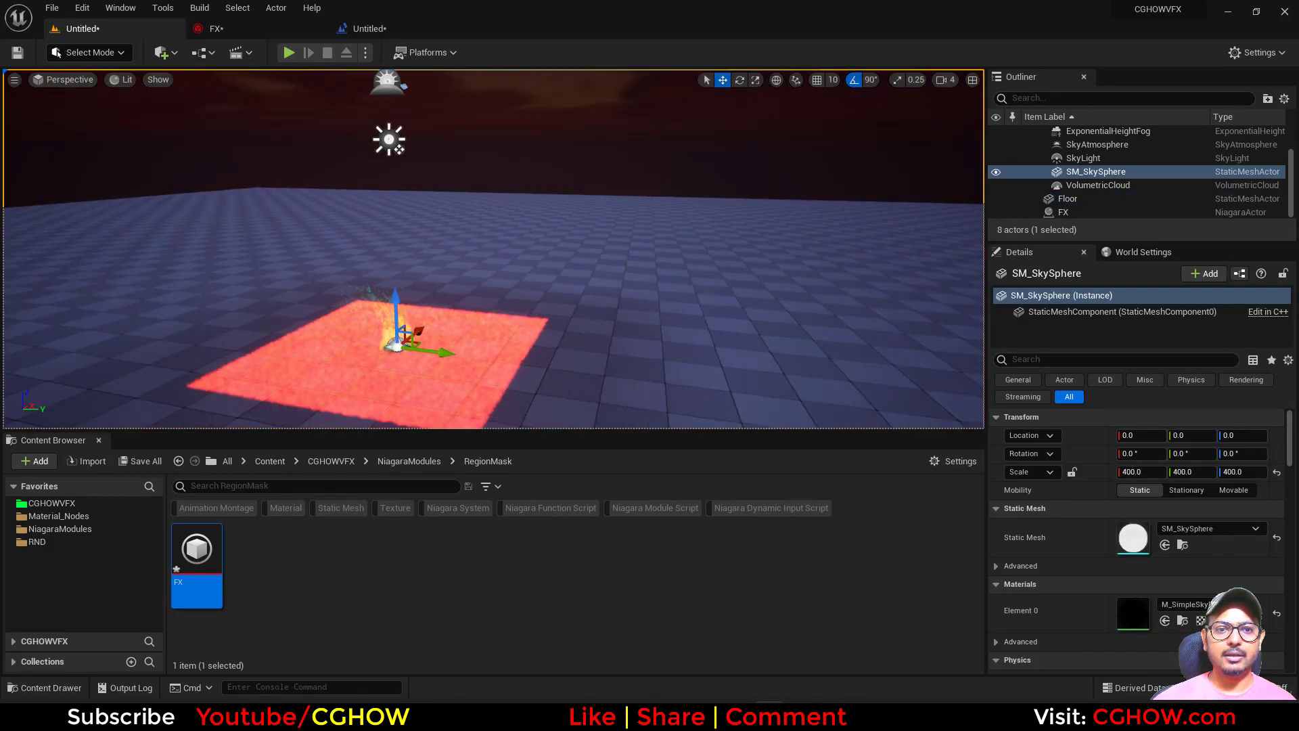
left_click_drag(757, 270, 725, 308, "alt")
right_click_drag(727, 313, 474, 247)
Step: Add a Cast To ThirdPersonCharacter node to the Level Blueprint's Event Graph and run it from Event BeginPlay
left_click(367, 27)
right_click(604, 263)
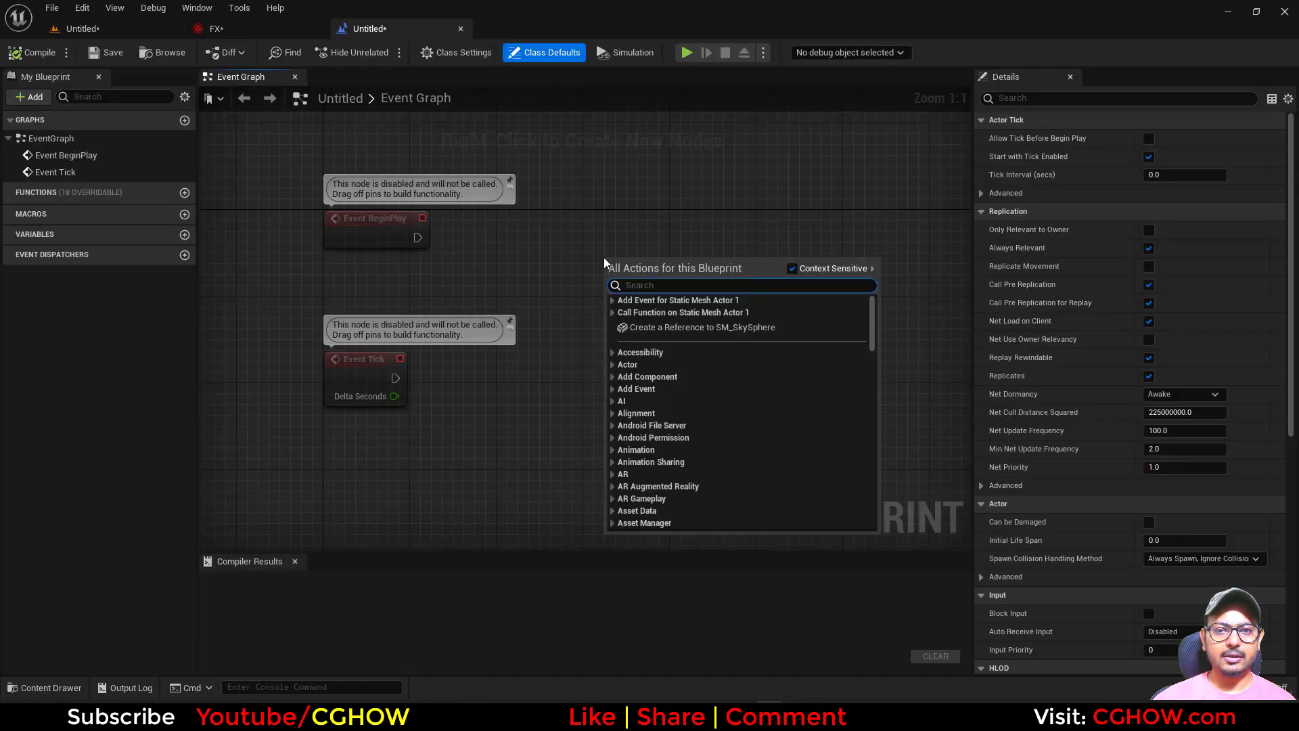
type("cask th")
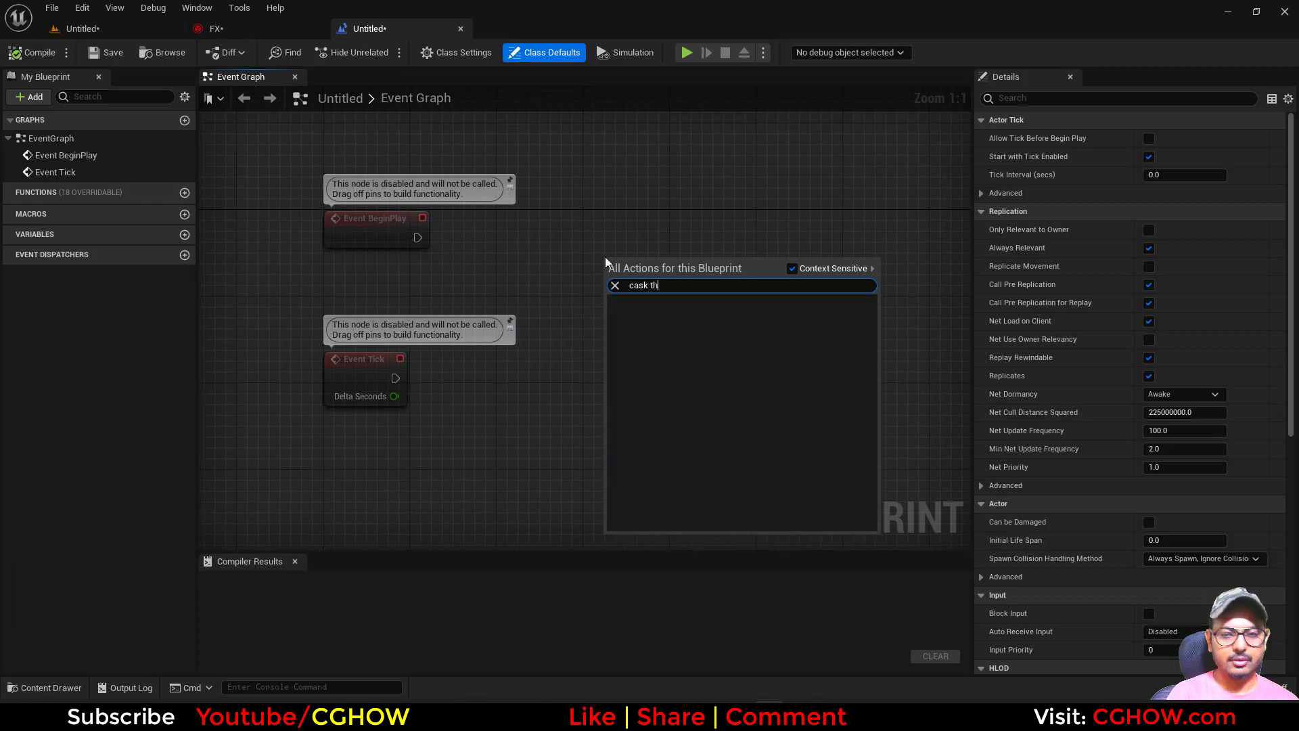
key("BackSpace")
key("BackSpace")
key("BackSpace")
key("BackSpace")
type("t th")
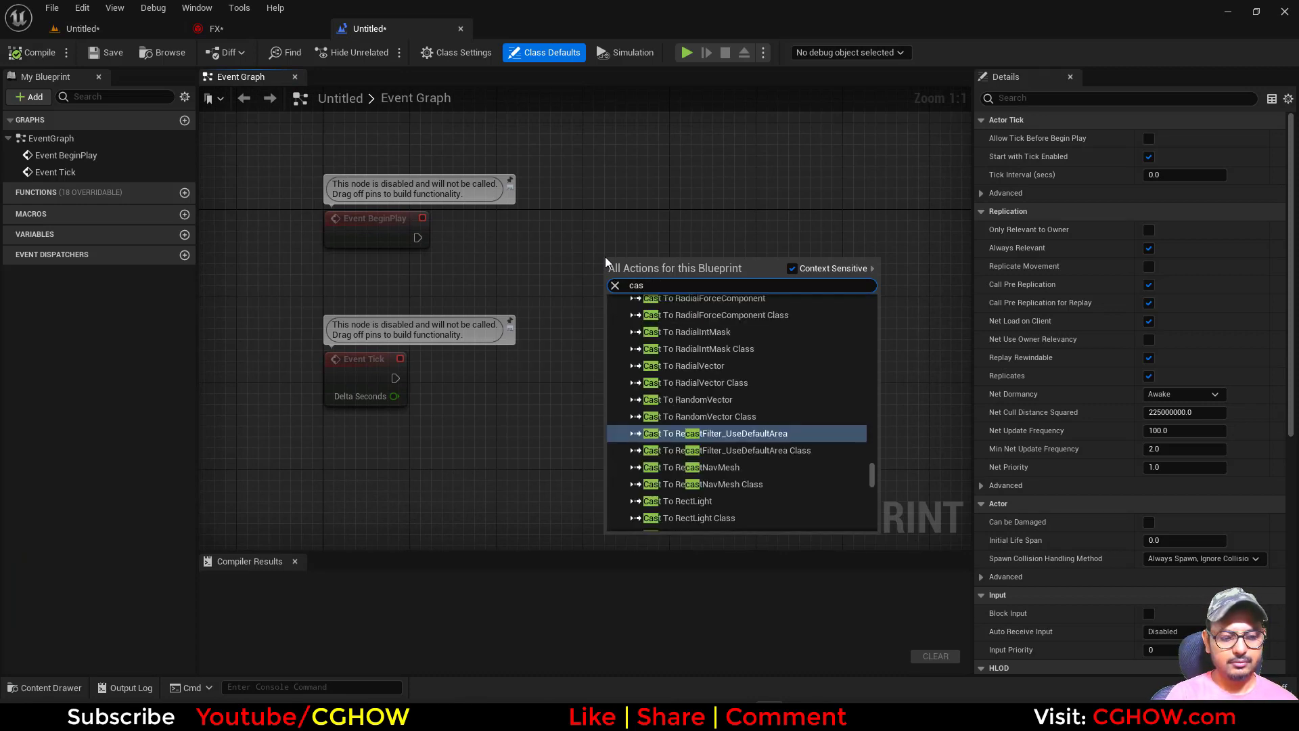
type("ir")
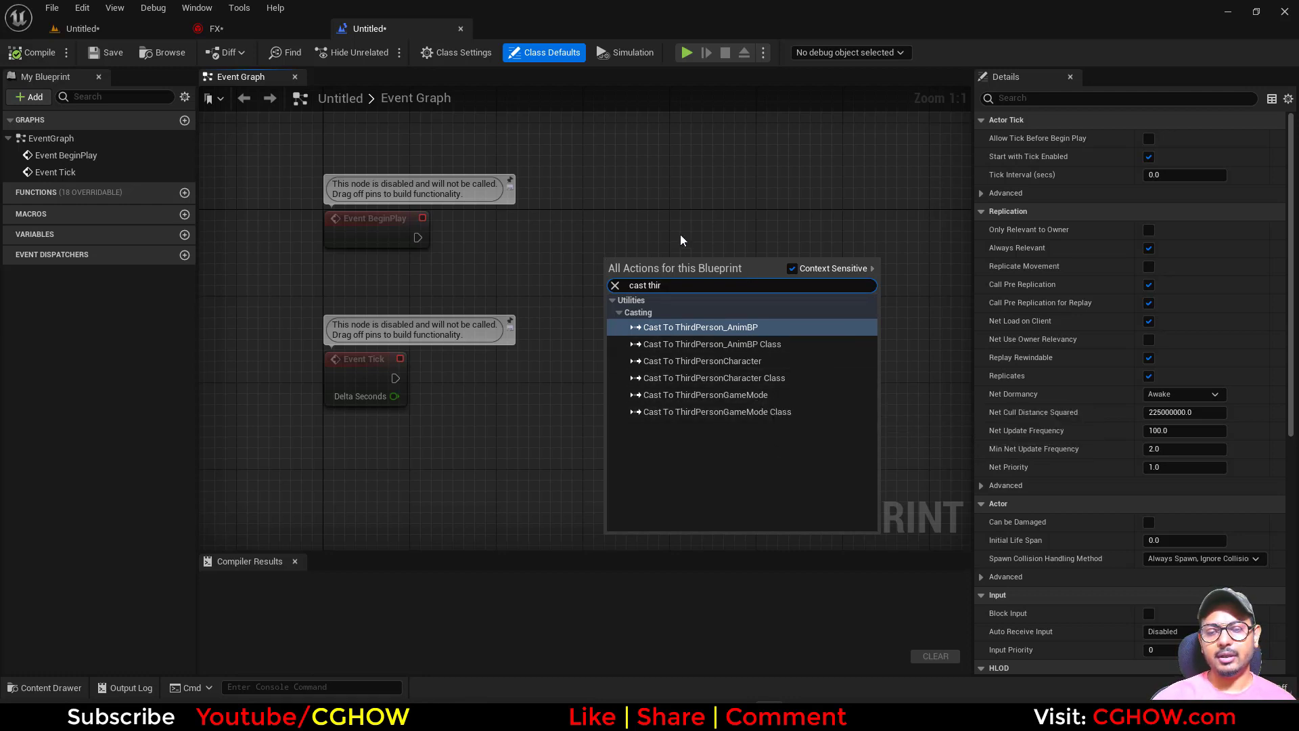
left_click(774, 360)
right_click_drag(712, 375, 623, 364)
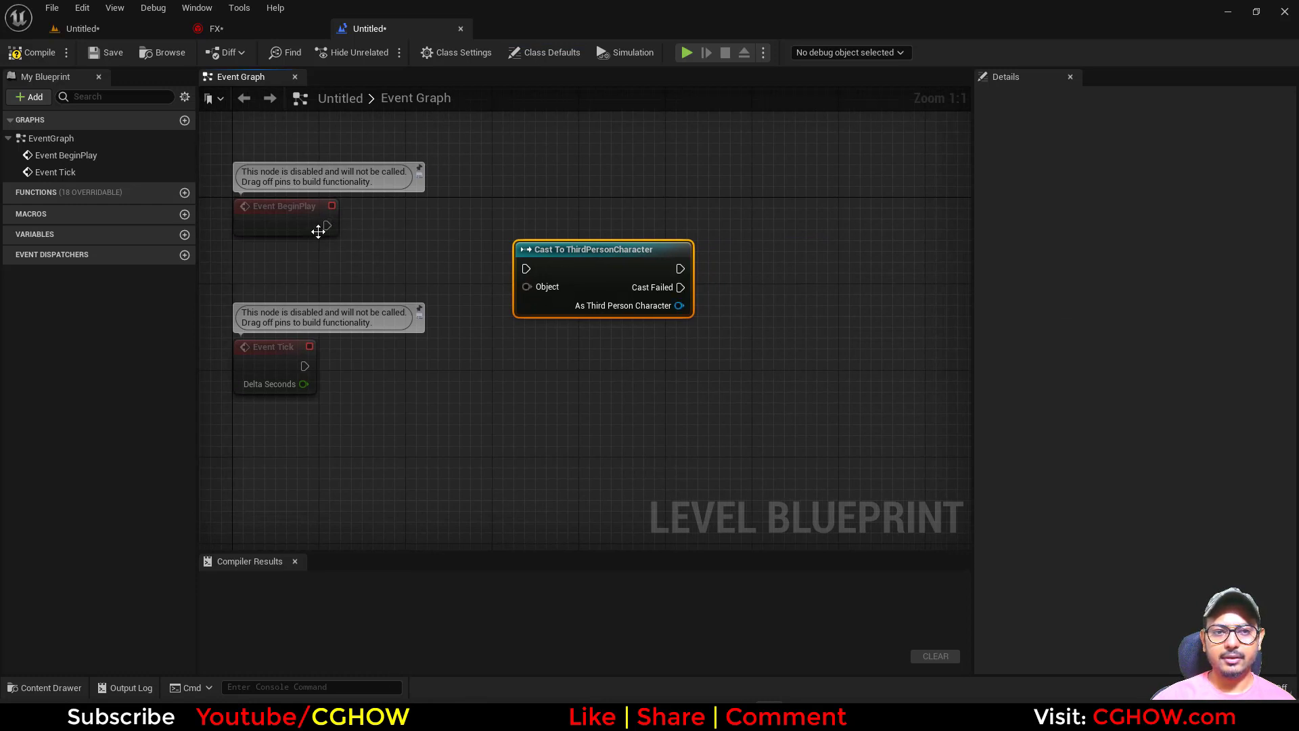
left_click_drag(523, 271, 470, 220)
Step: Add a Get Mesh node fed by the cast's As Third Person Character output
right_click_drag(543, 308, 474, 336)
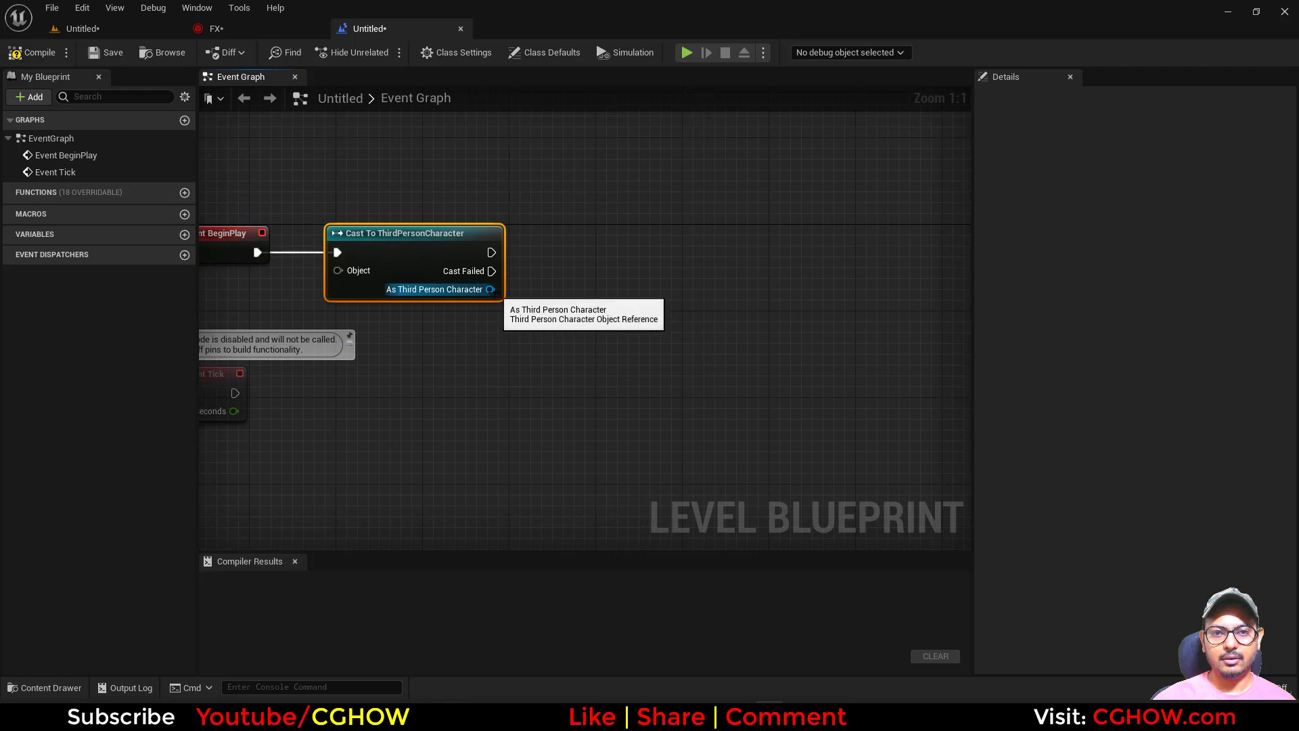
left_click_drag(560, 279, 566, 280)
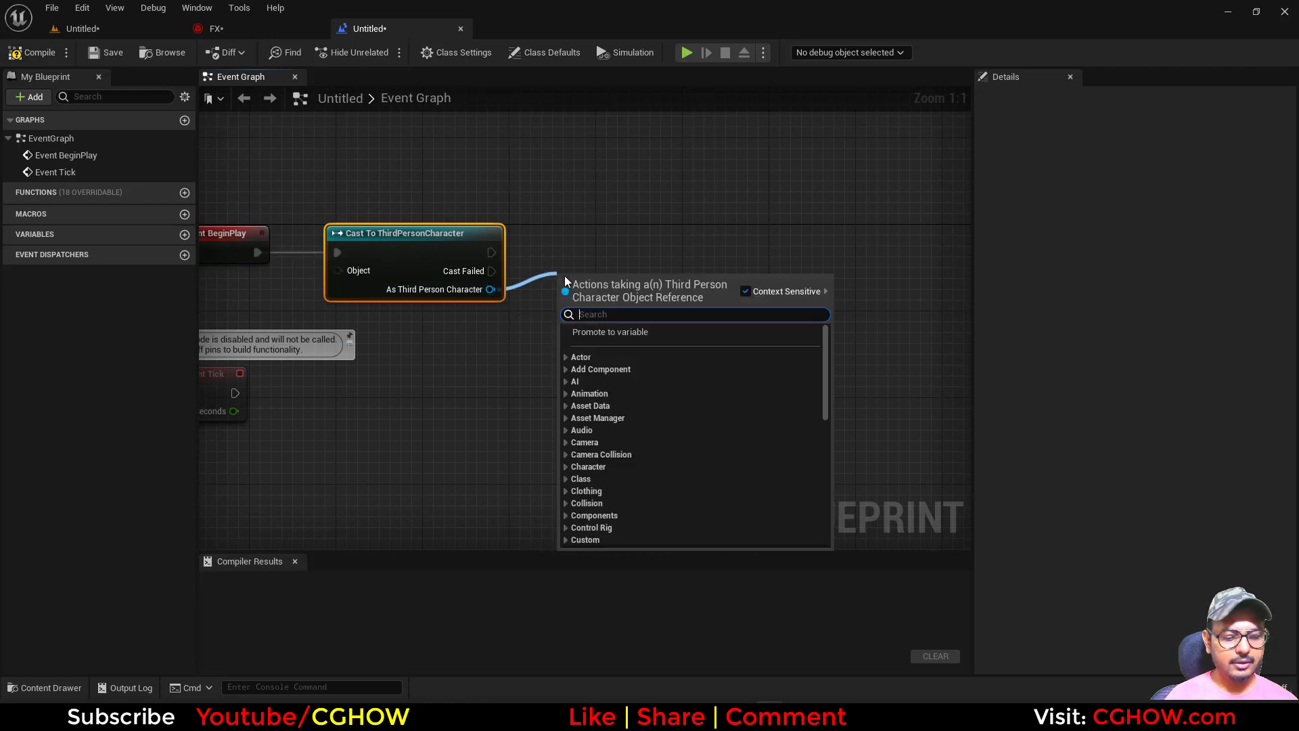
type("get skel")
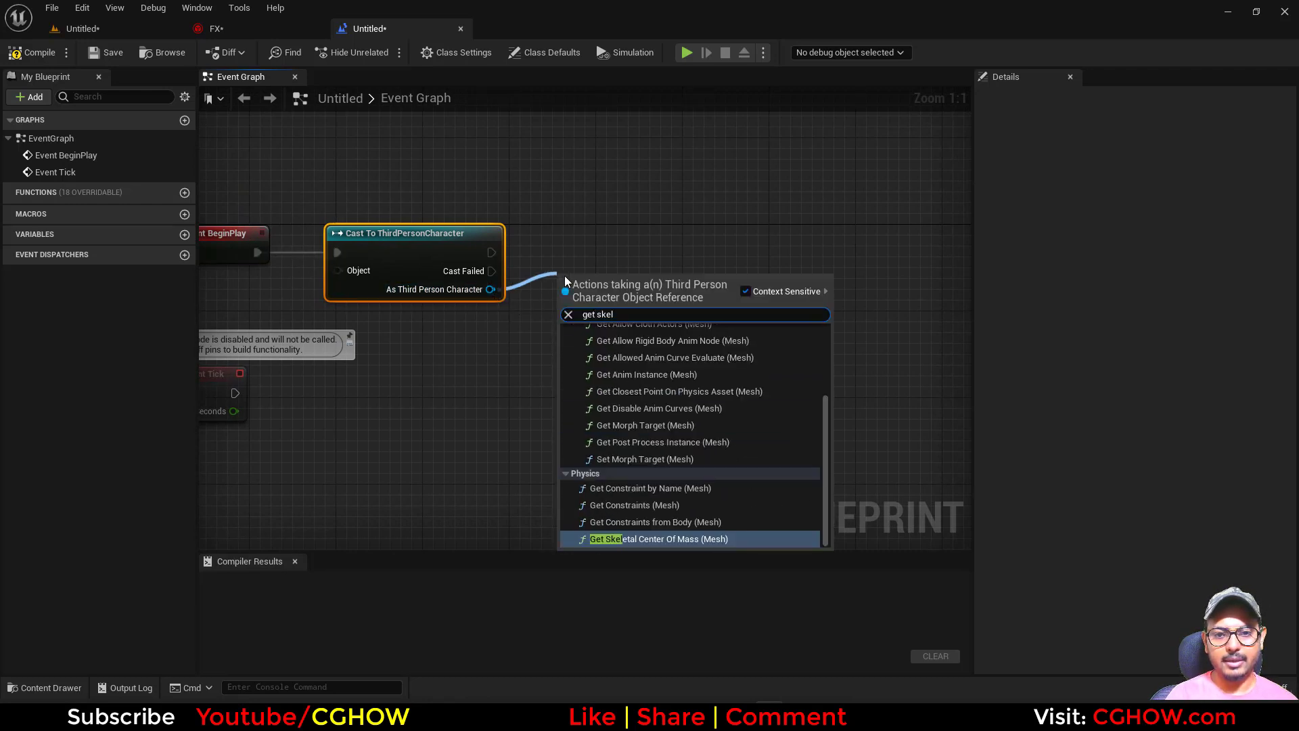
key("Up")
key("Up")
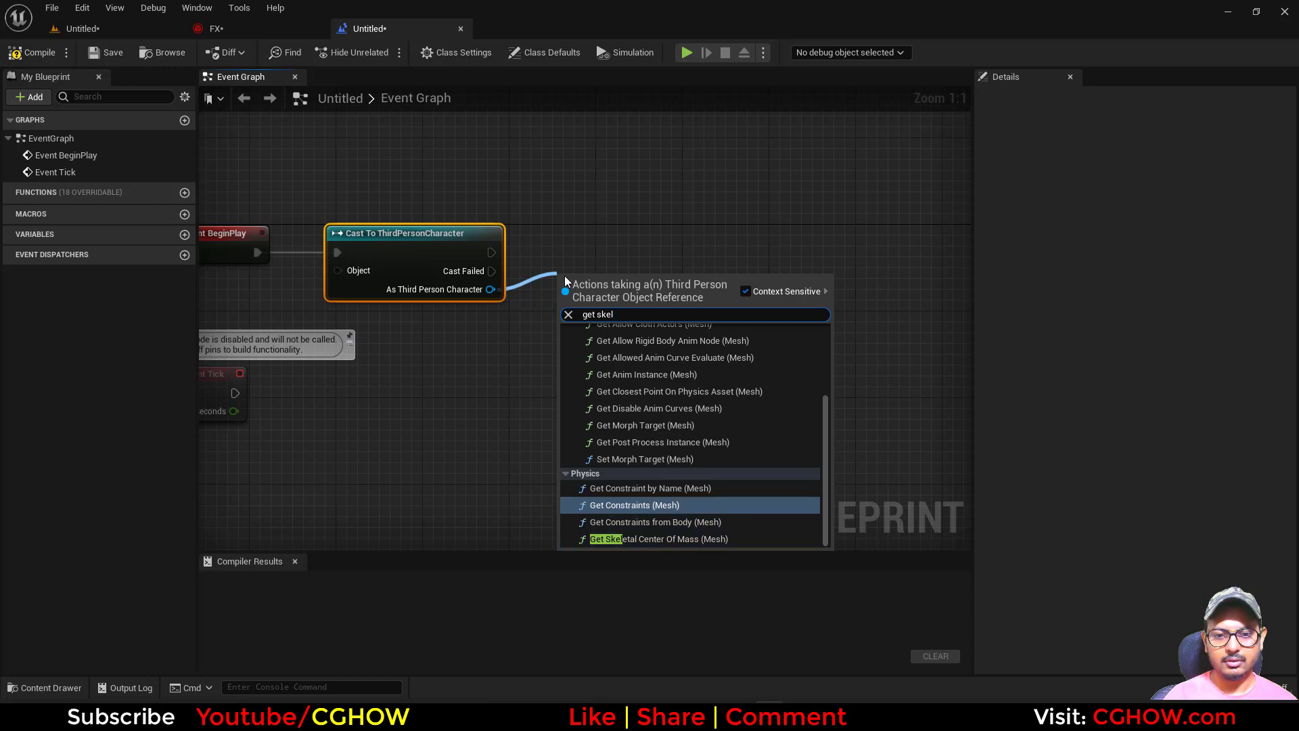
key("Up")
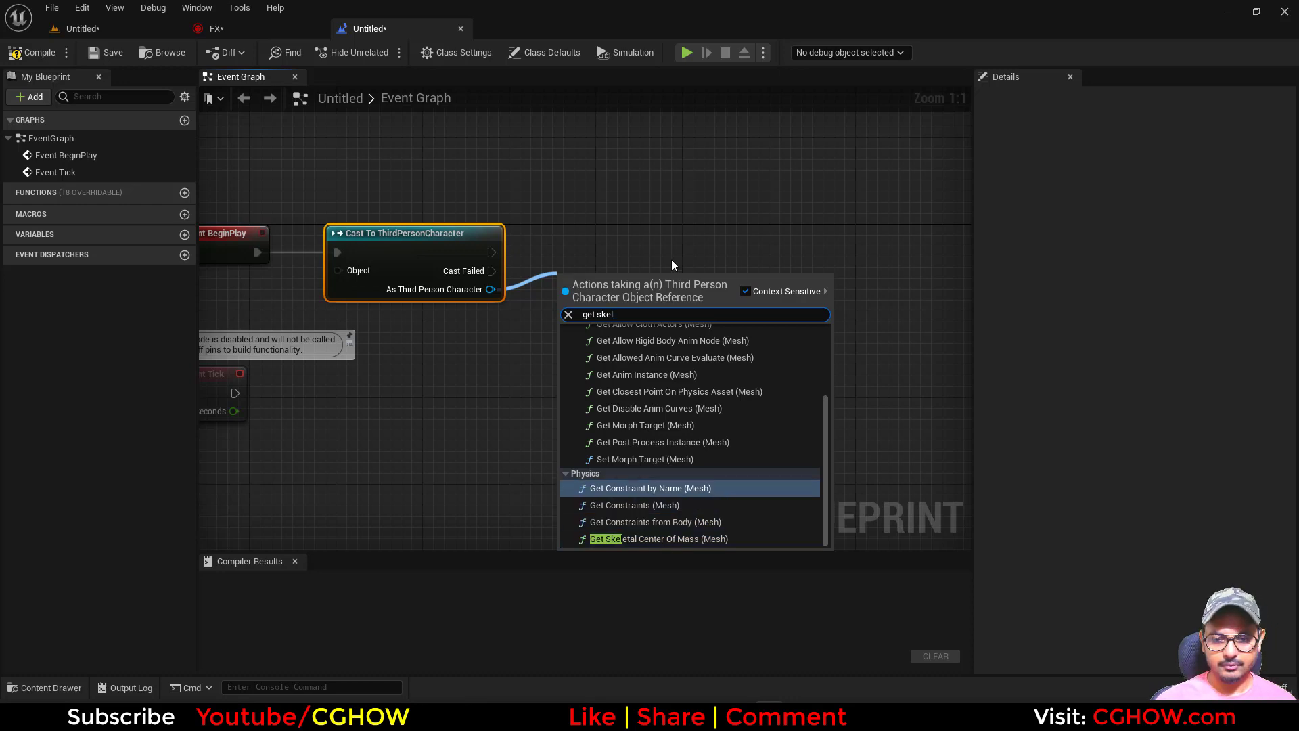
scroll(671, 258, "down", 1)
key("ctrl+a")
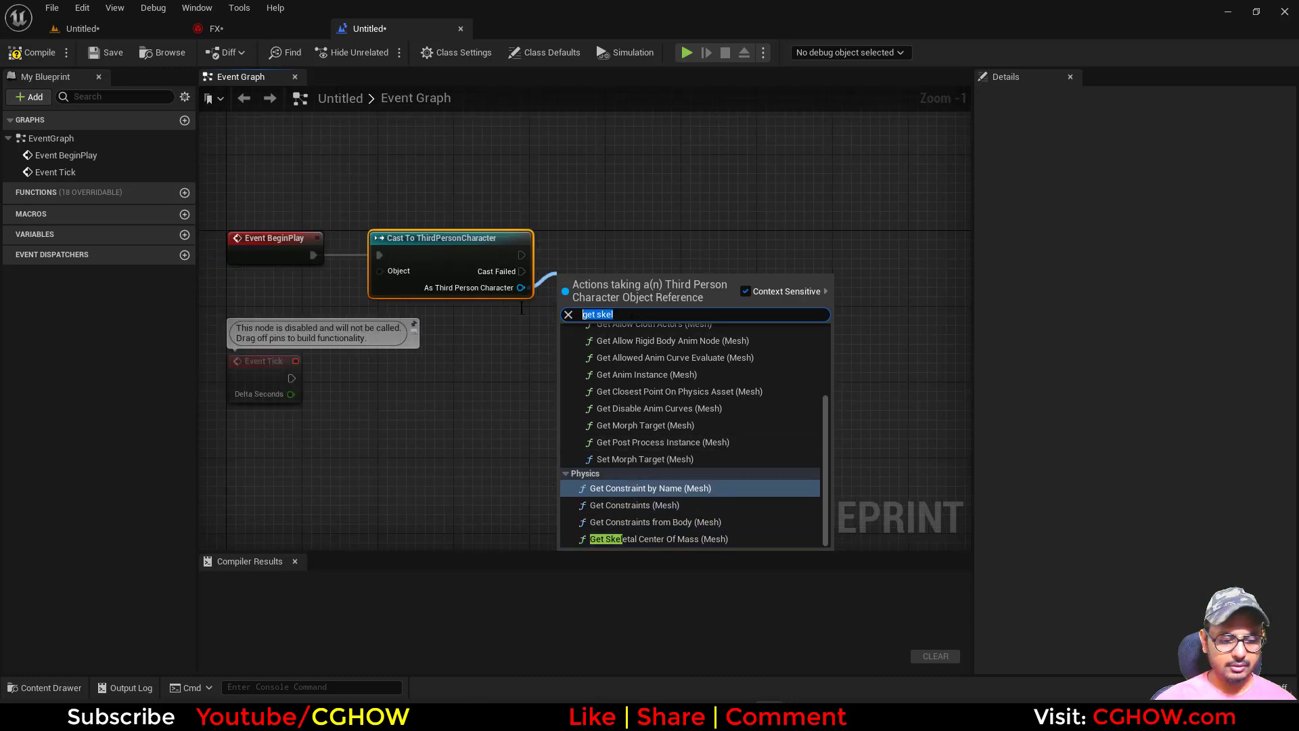
type("mesh")
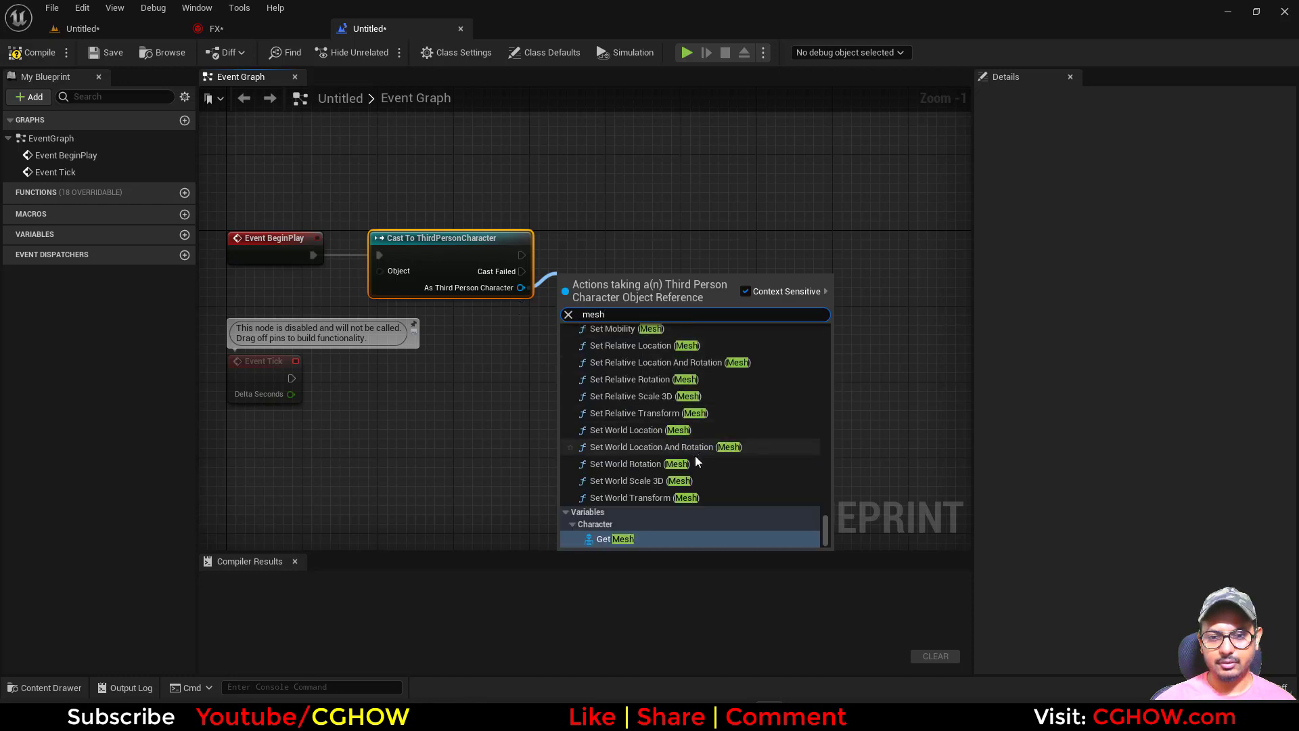
left_click(606, 539)
Step: Add a Get World Location node fed by the character's Mesh output
right_click_drag(612, 279, 460, 305)
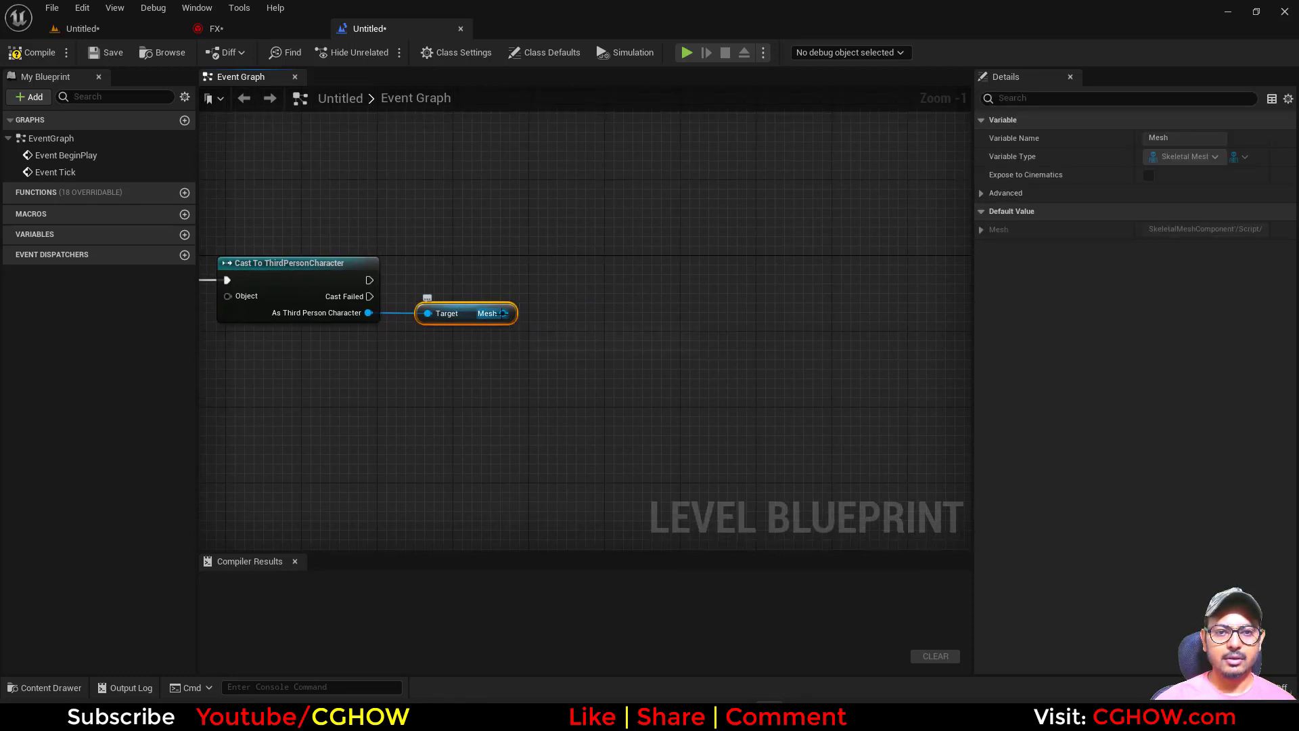
left_click_drag(596, 277, 596, 276)
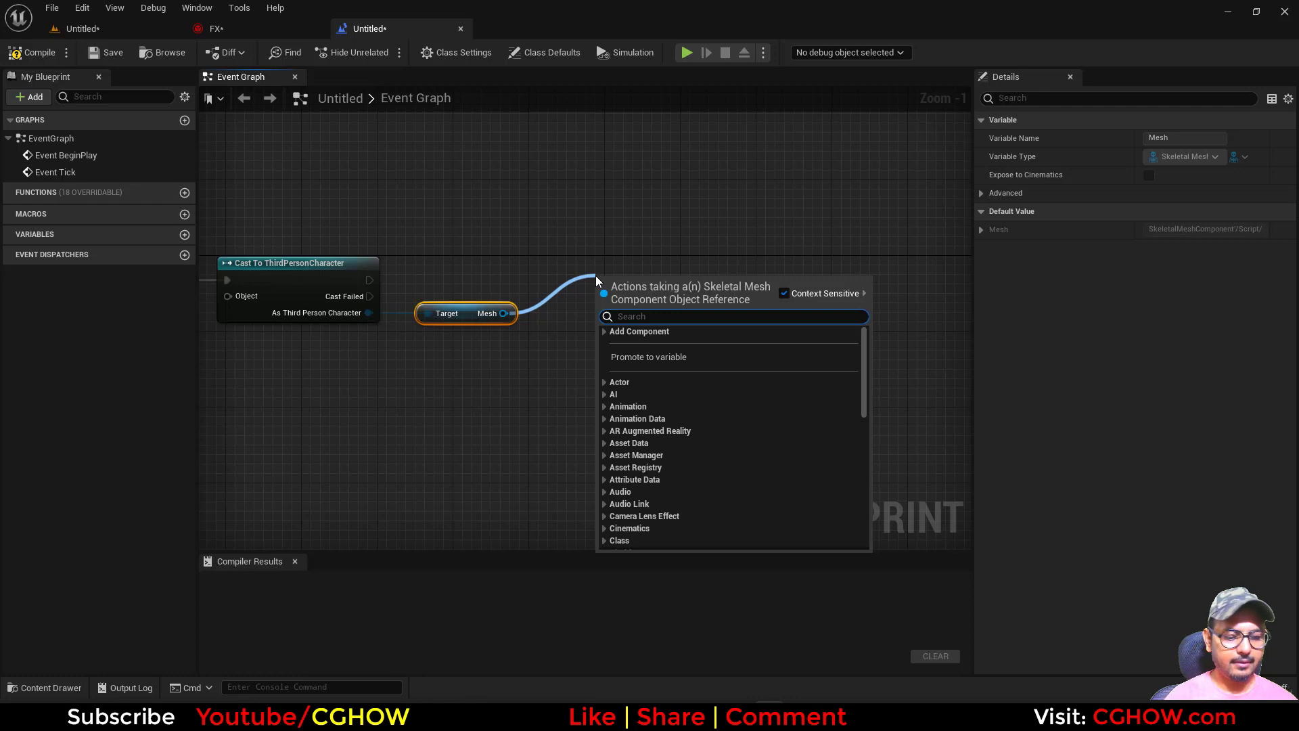
type("get locati")
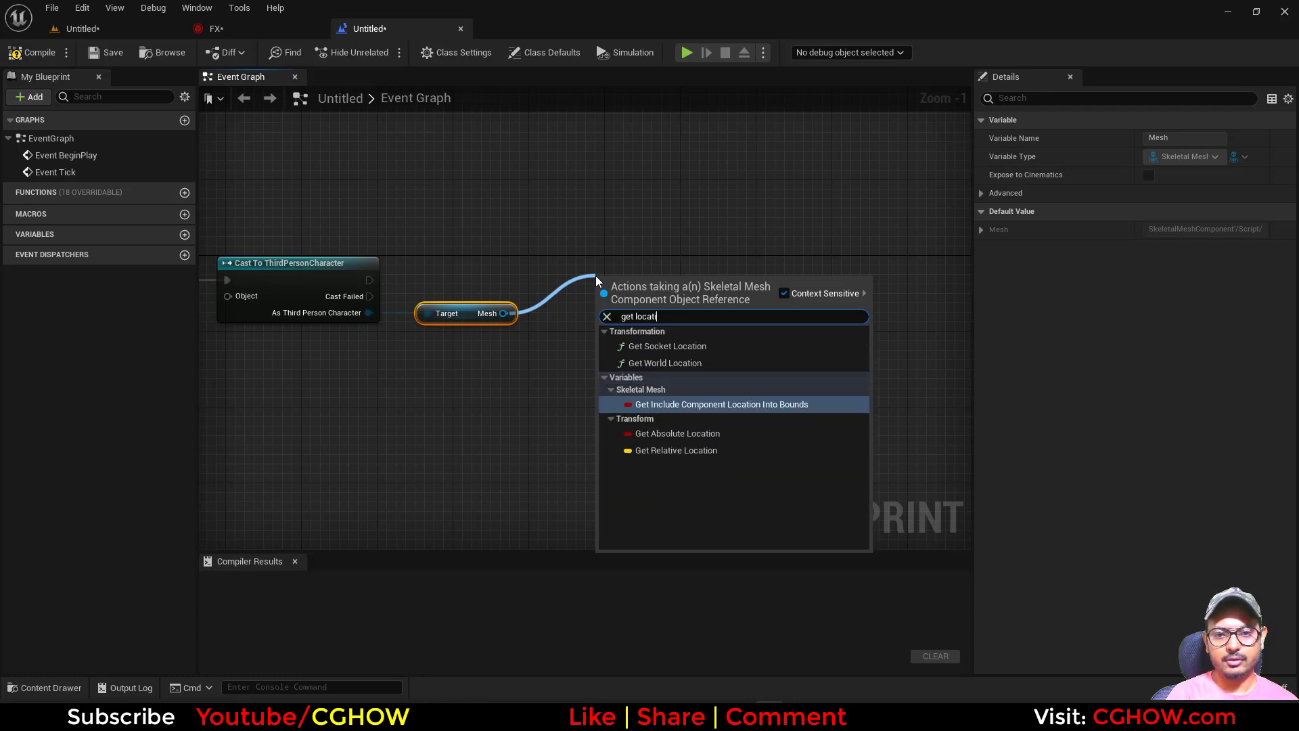
type("o")
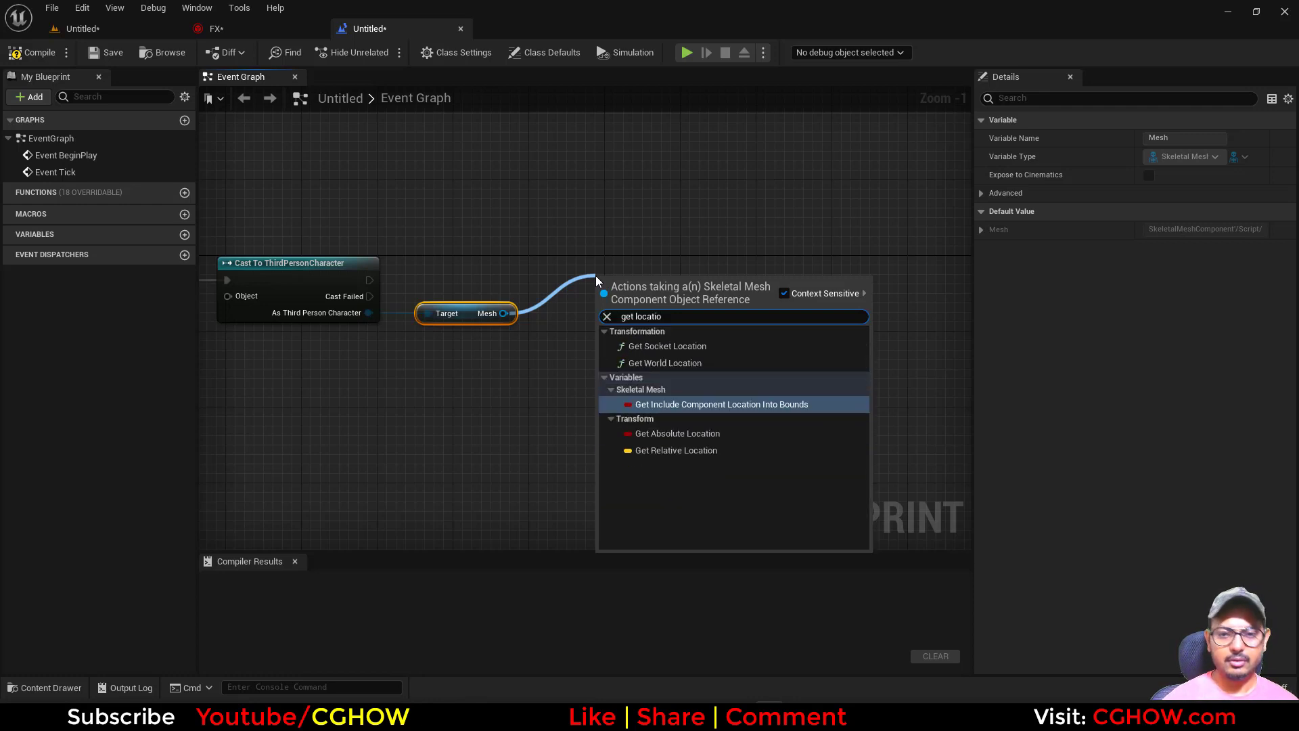
left_click(668, 363)
left_click(242, 29)
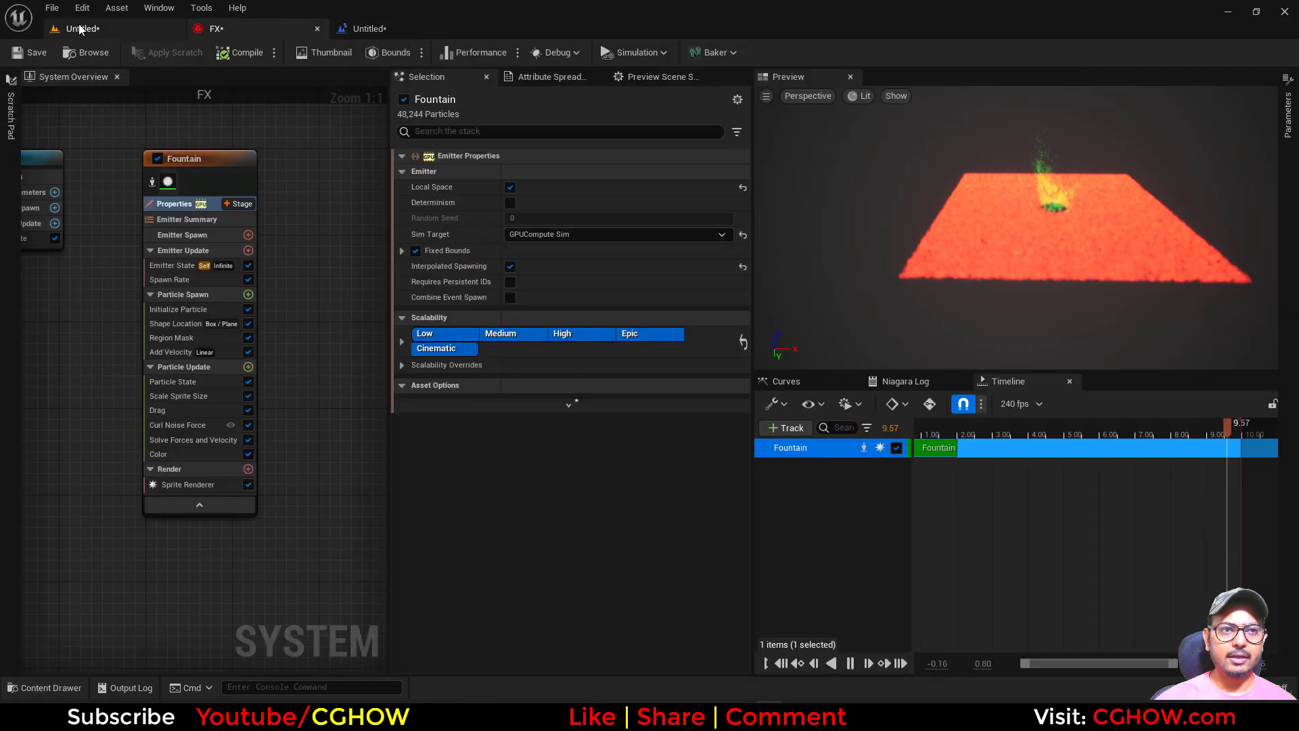
left_click(83, 28)
left_click(436, 29)
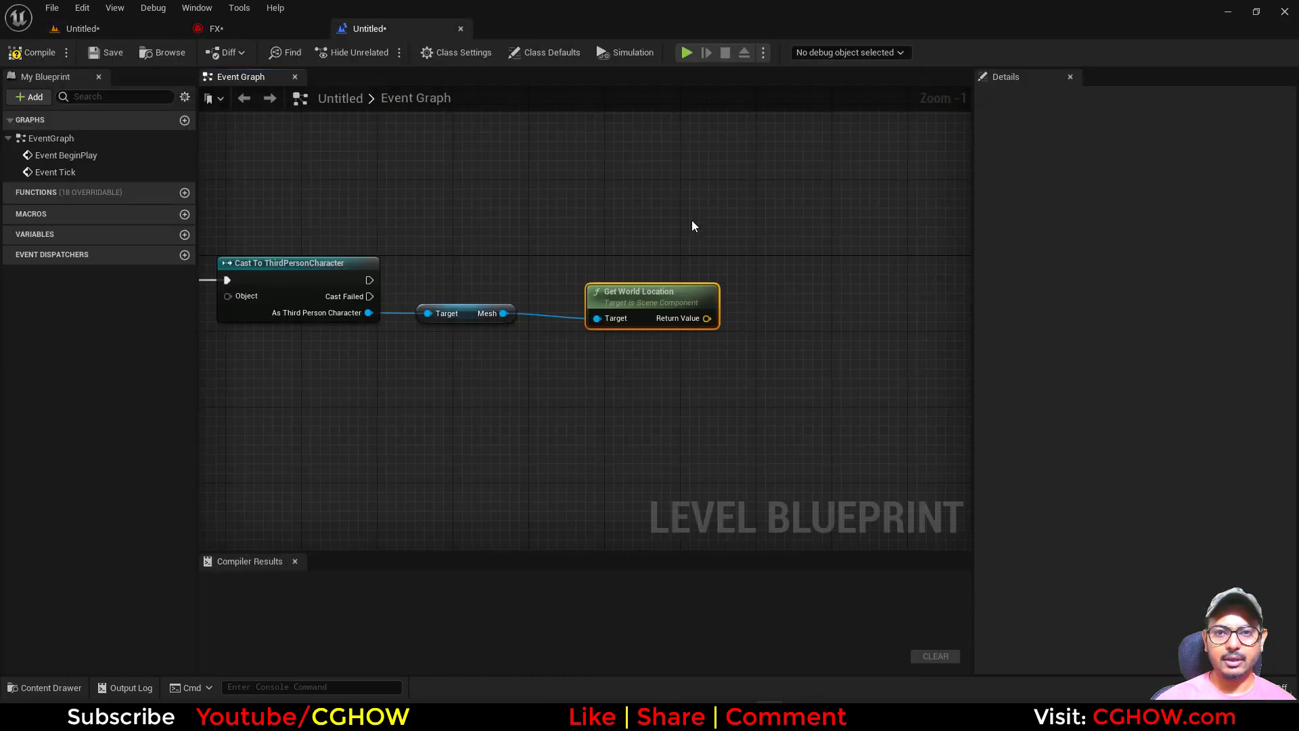
right_click(617, 170)
left_click(688, 239)
right_click_drag(725, 242, 600, 207)
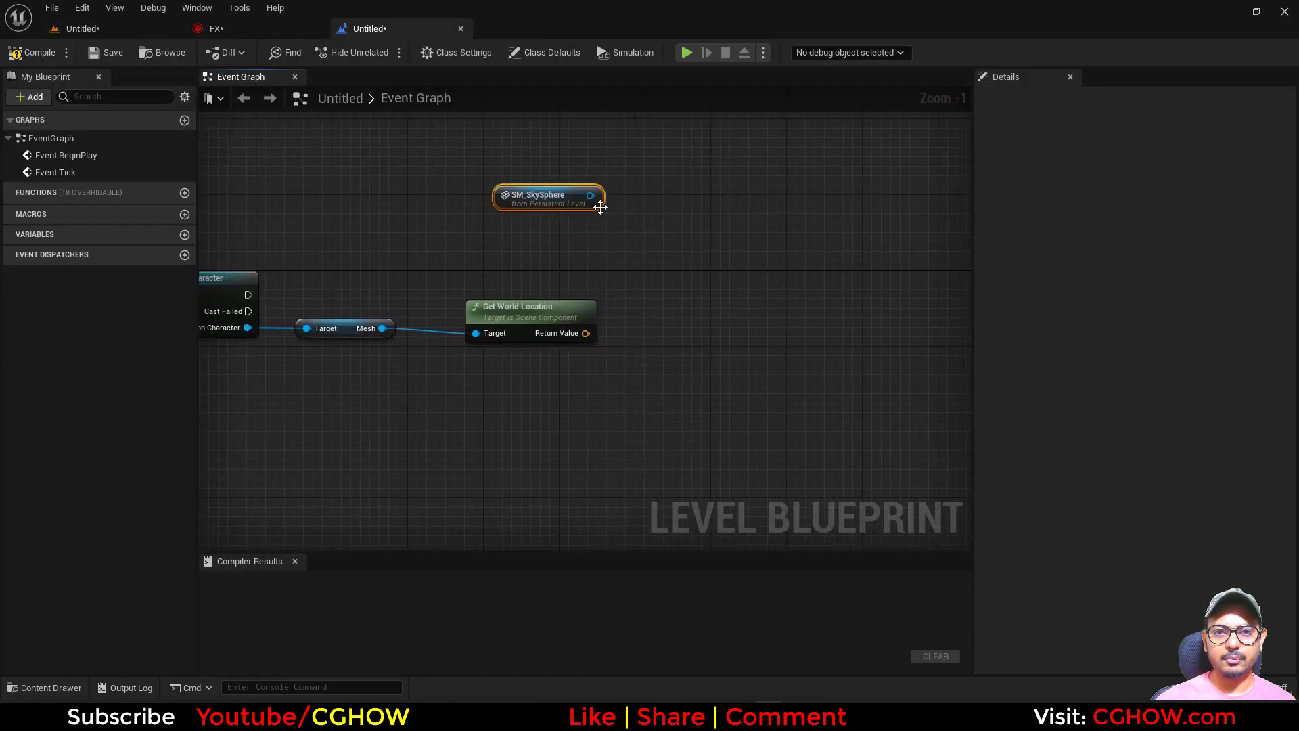
Step: Select the FX Niagara actor in the level and create a reference to it in the Level Blueprint's Event Graph
left_click(133, 34)
left_click(1063, 212)
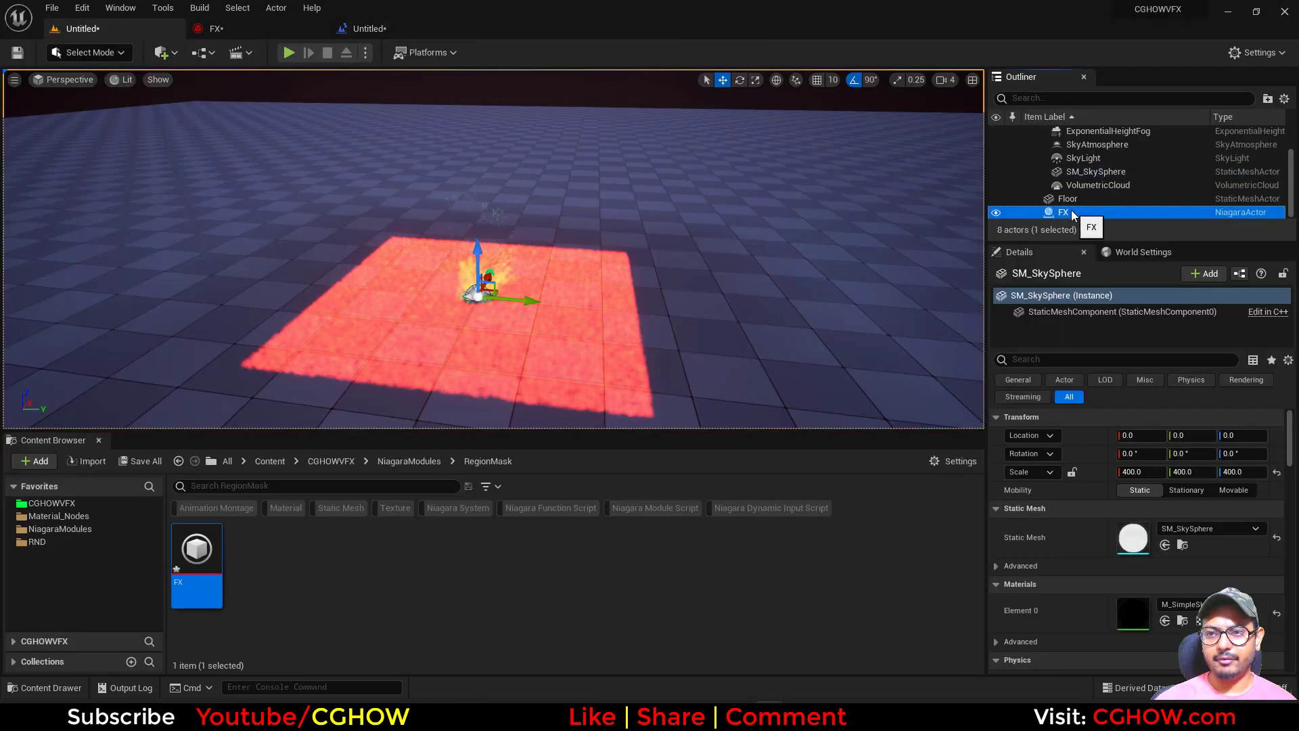
left_click(351, 32)
right_click(544, 172)
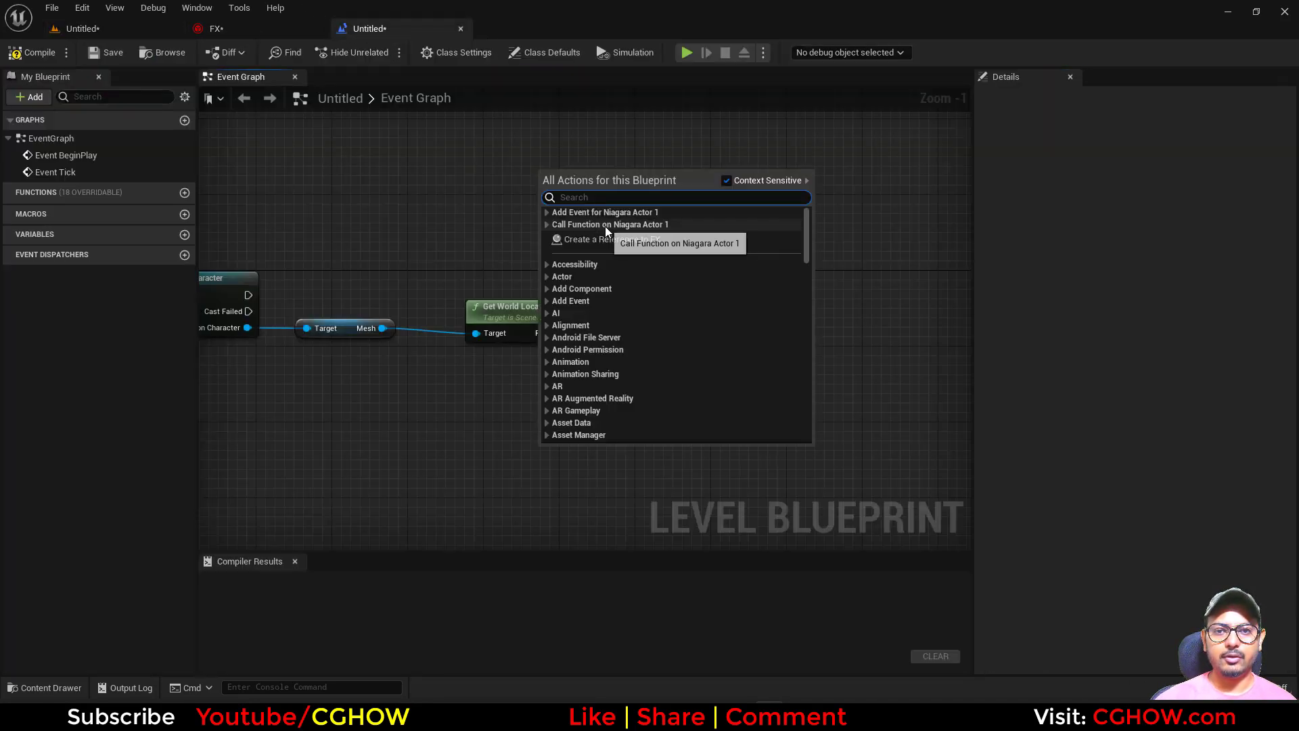
left_click(651, 239)
right_click_drag(660, 245, 539, 243)
Step: Add a Set Niagara Variable (Vector3) node targeting the FX reference's Niagara Component
left_click_drag(585, 253, 586, 253)
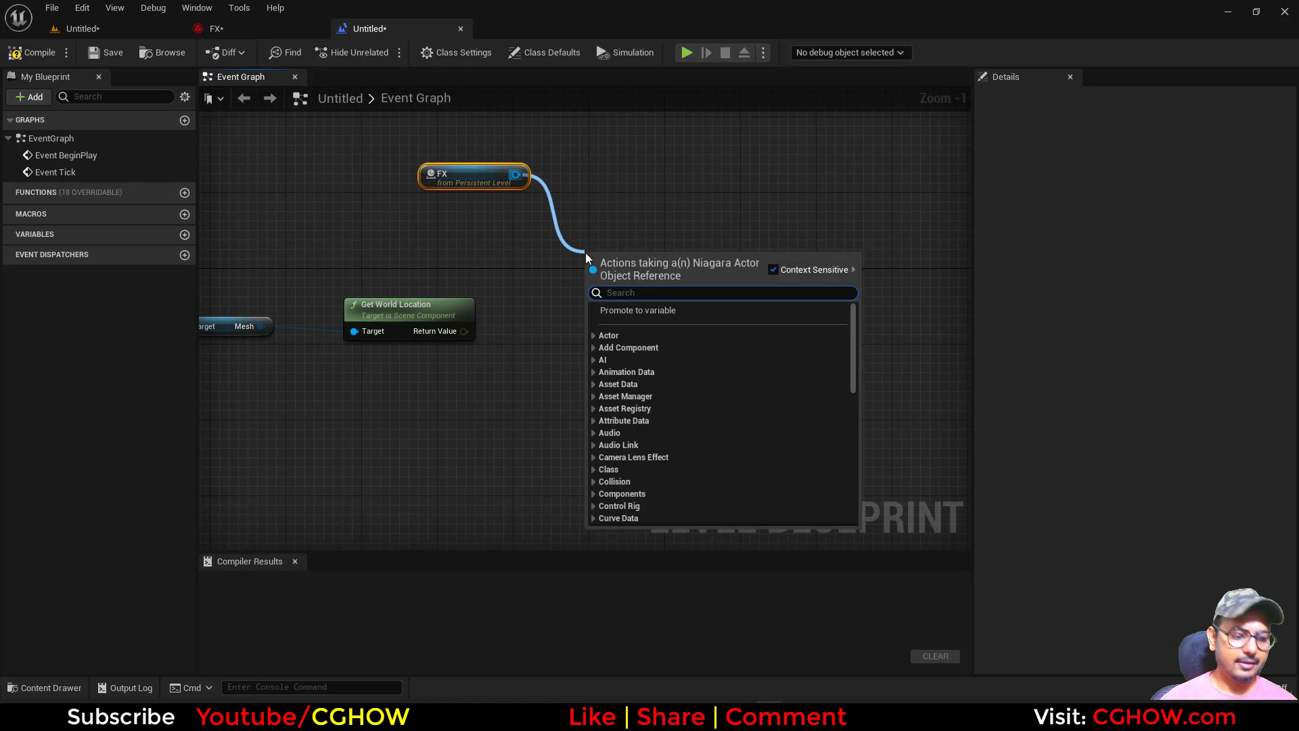
type("set niagara varia")
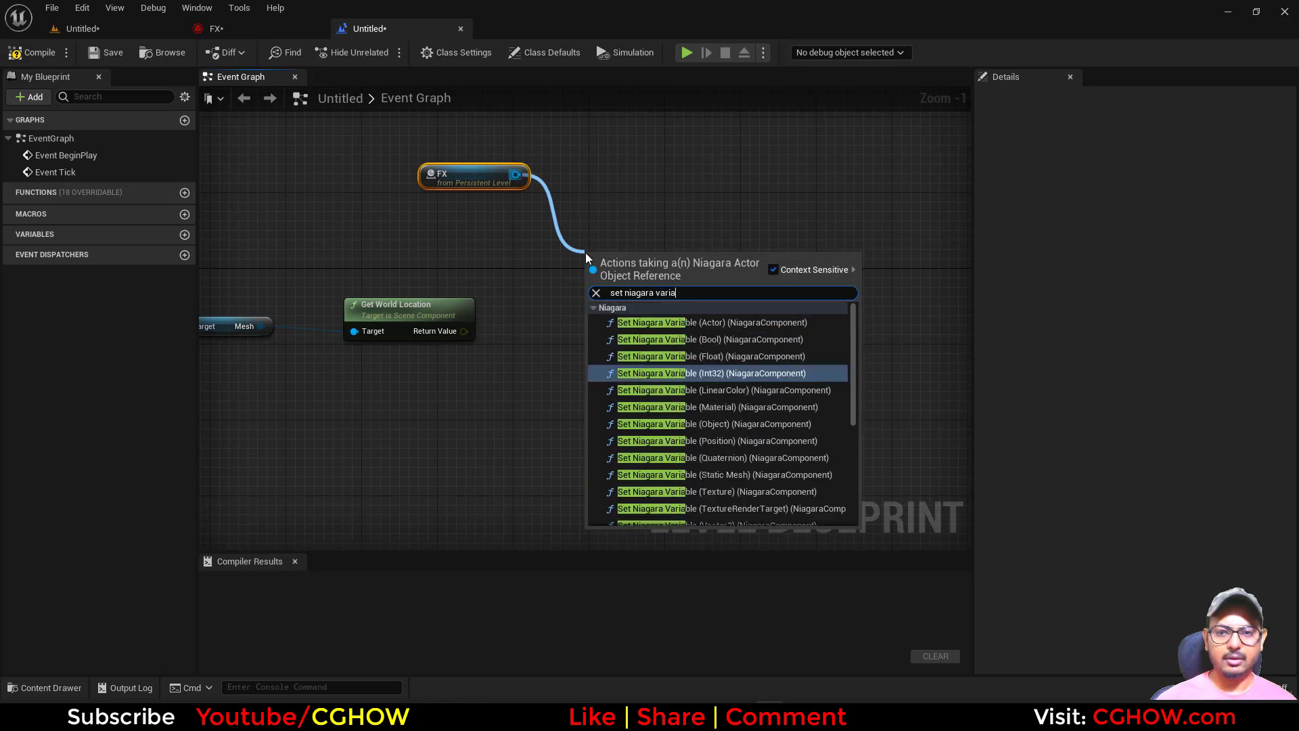
scroll(767, 432, "down", 3)
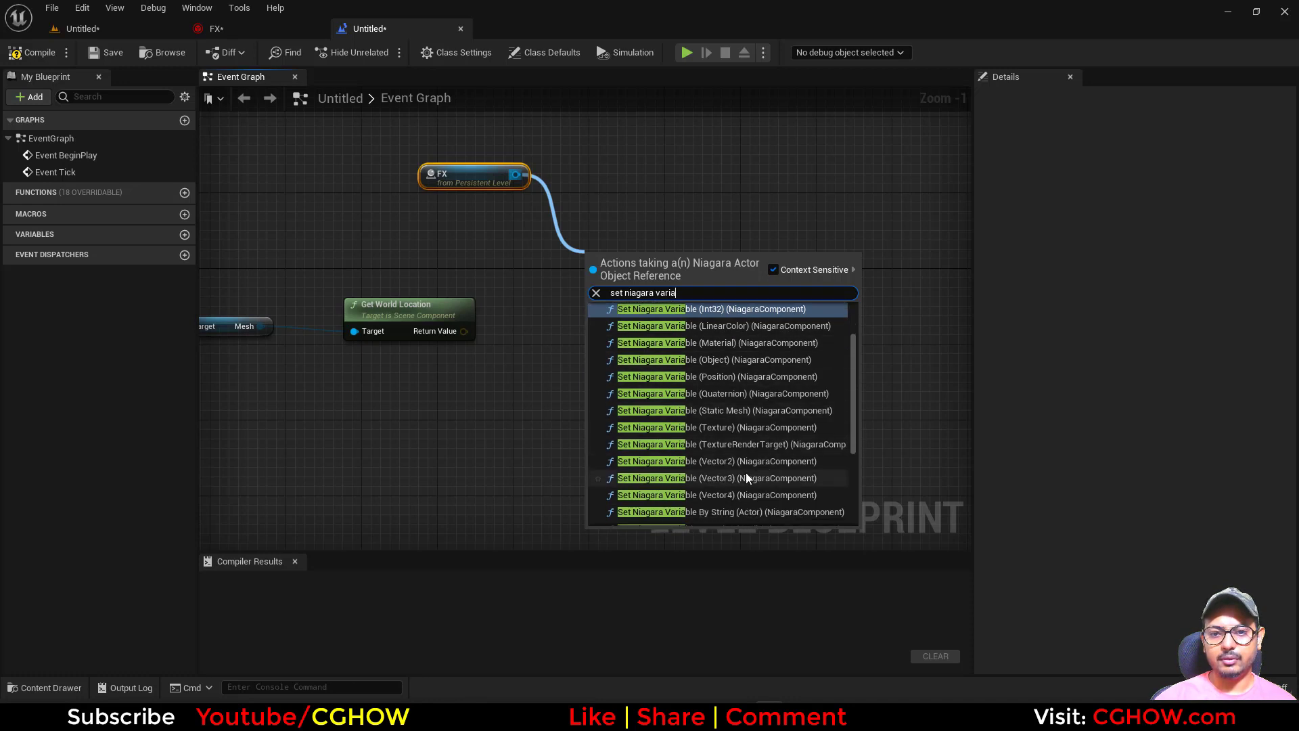
left_click(745, 477)
left_click(497, 339)
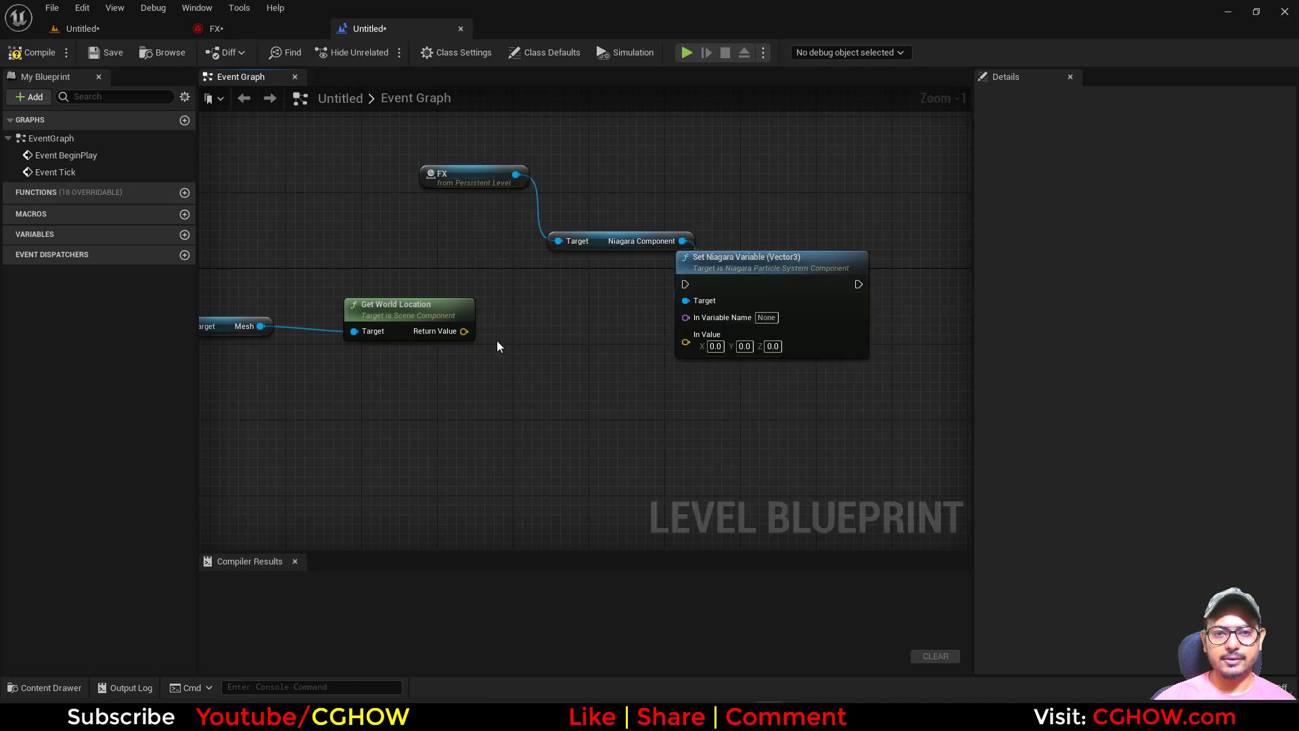
Step: Feed Get World Location's return value into the Set Niagara Variable node's In Value and set its variable name to Offset
left_click_drag(464, 331, 685, 335)
left_click(766, 317)
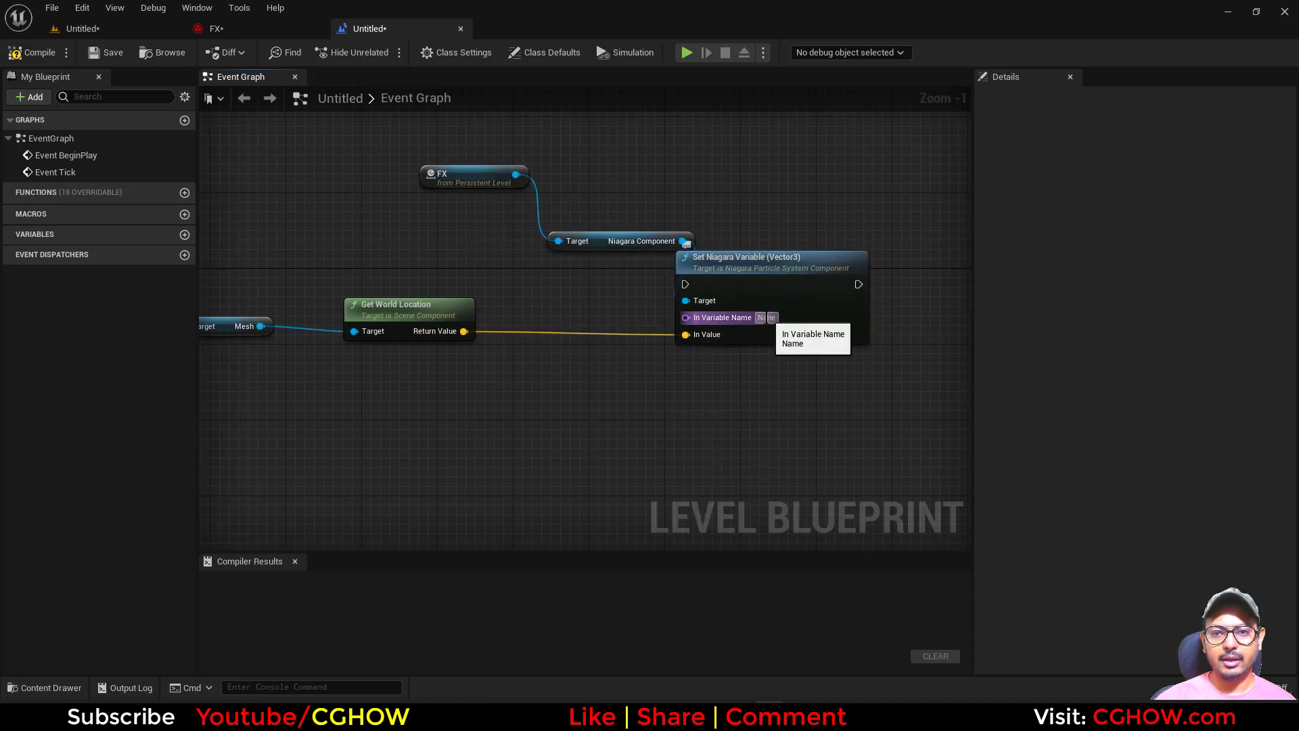
type("O")
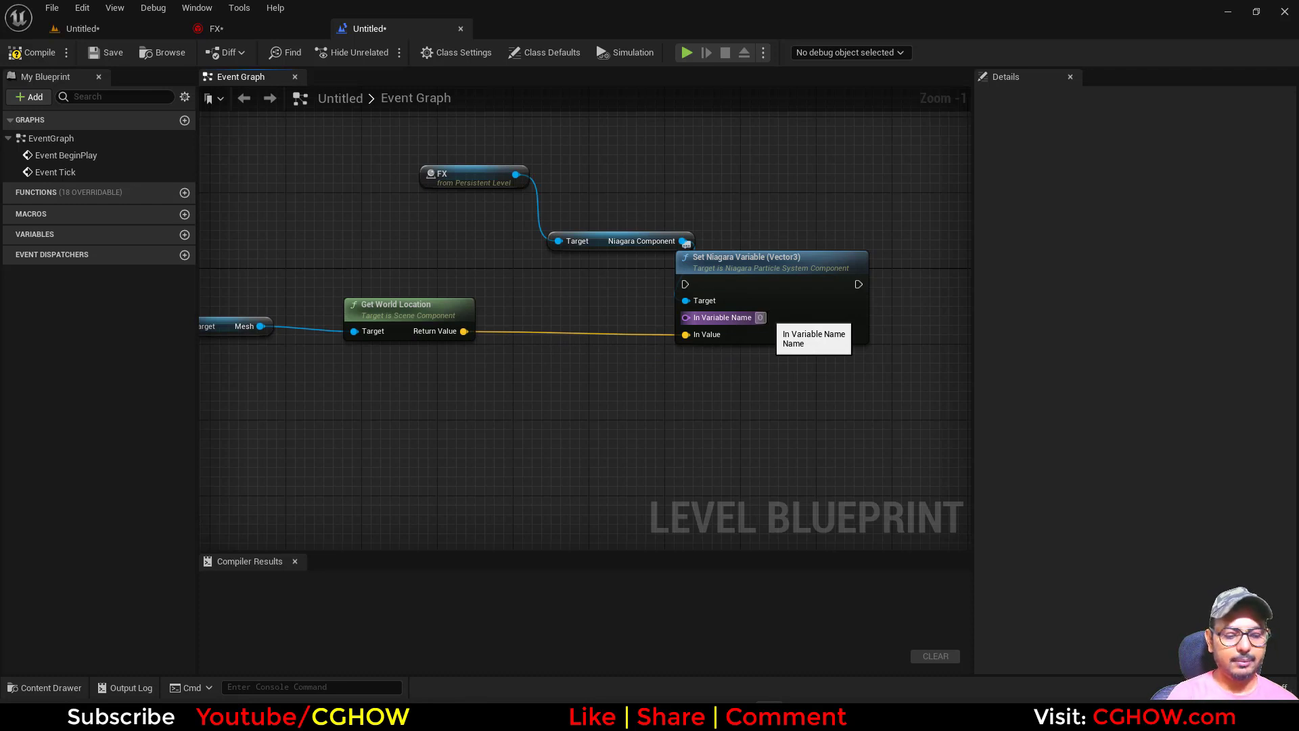
type("ffset")
key("Return")
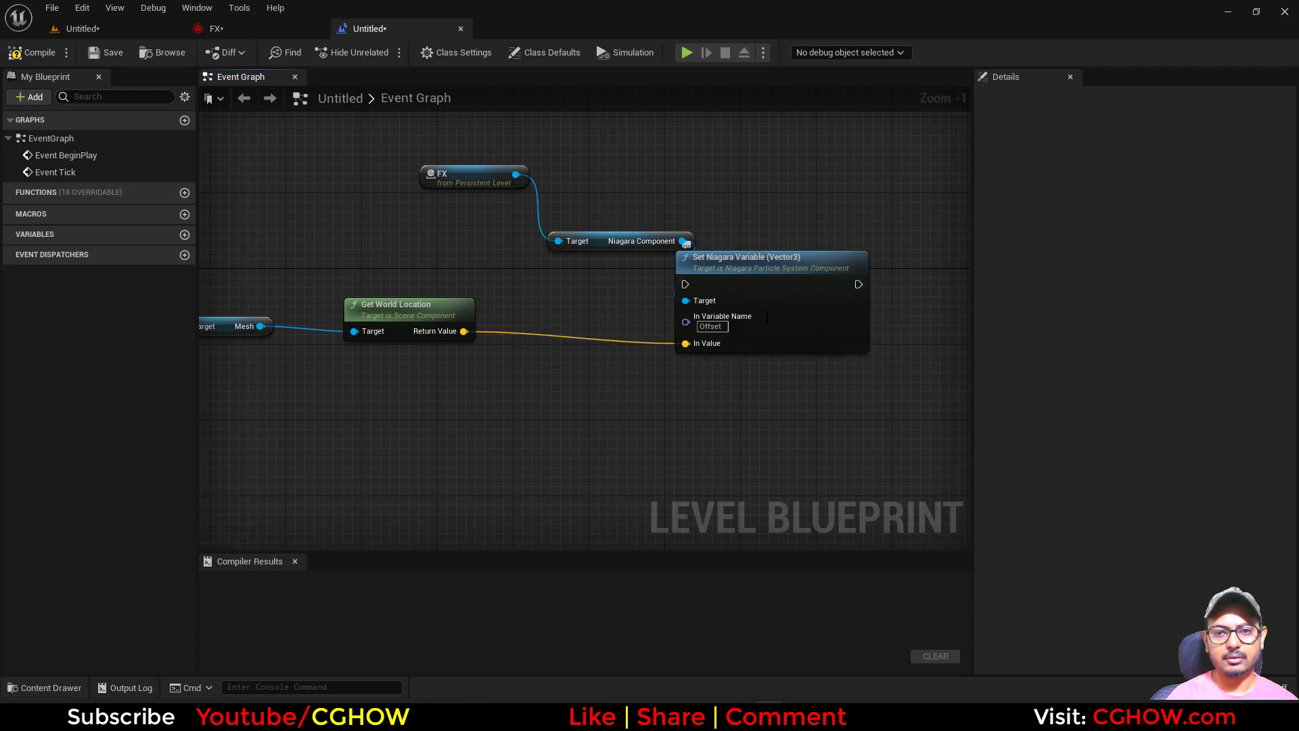
Step: Run the Set Niagara Variable node from the Cast To ThirdPersonCharacter node's execution output and compile the Level Blueprint
scroll(765, 326, "down", 2)
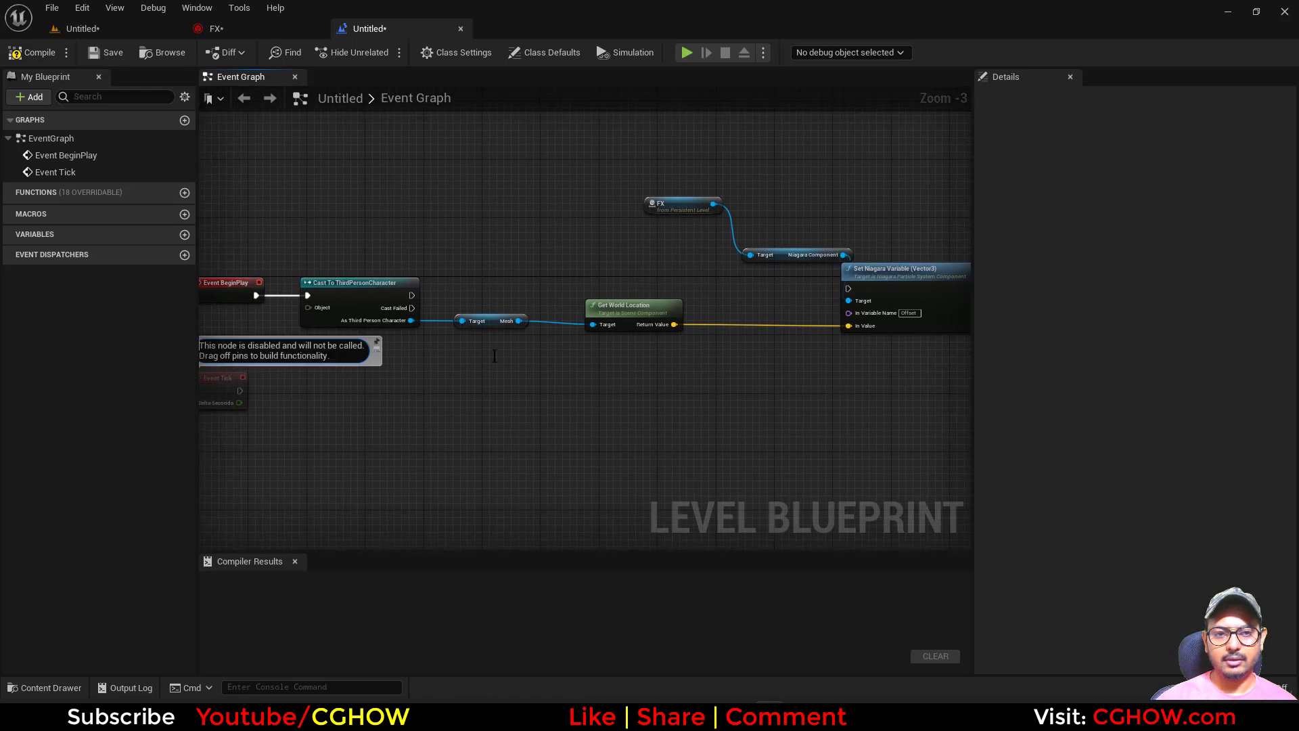
left_click_drag(412, 295, 850, 288)
scroll(778, 352, "down", 2)
scroll(731, 283, "up", 3)
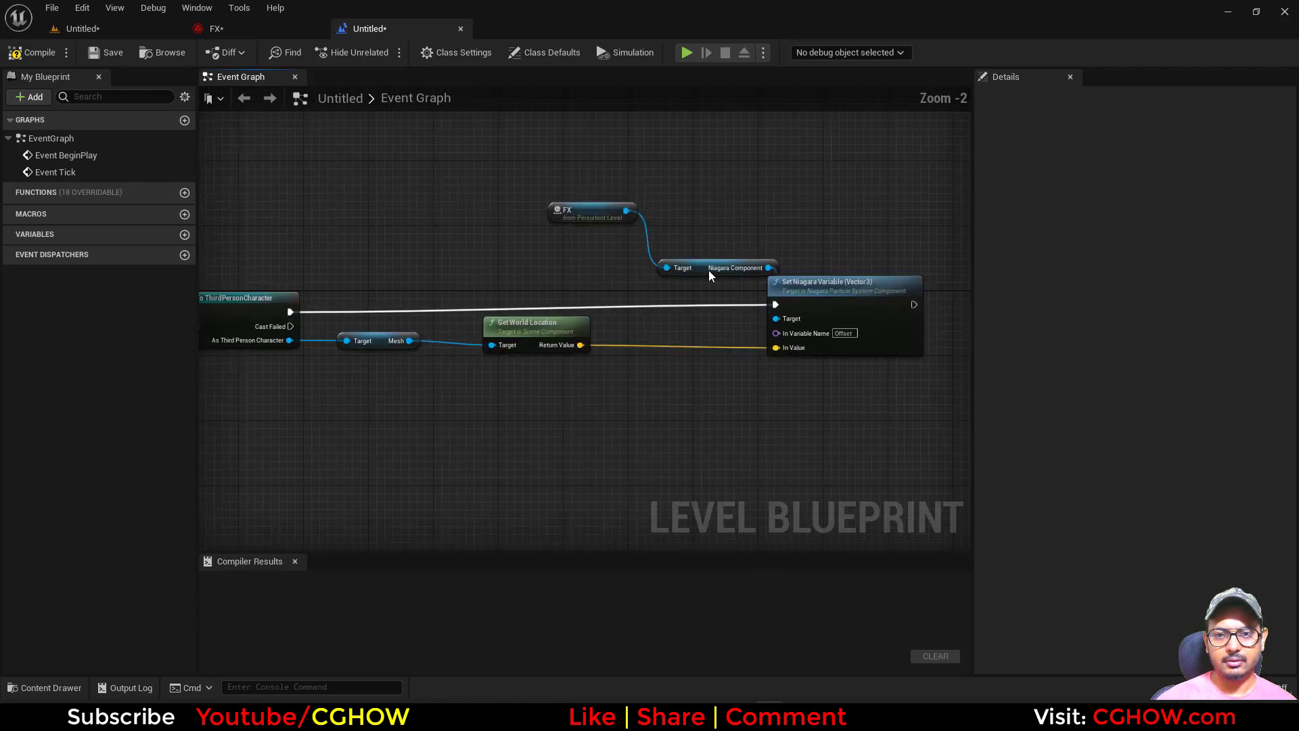
left_click(32, 52)
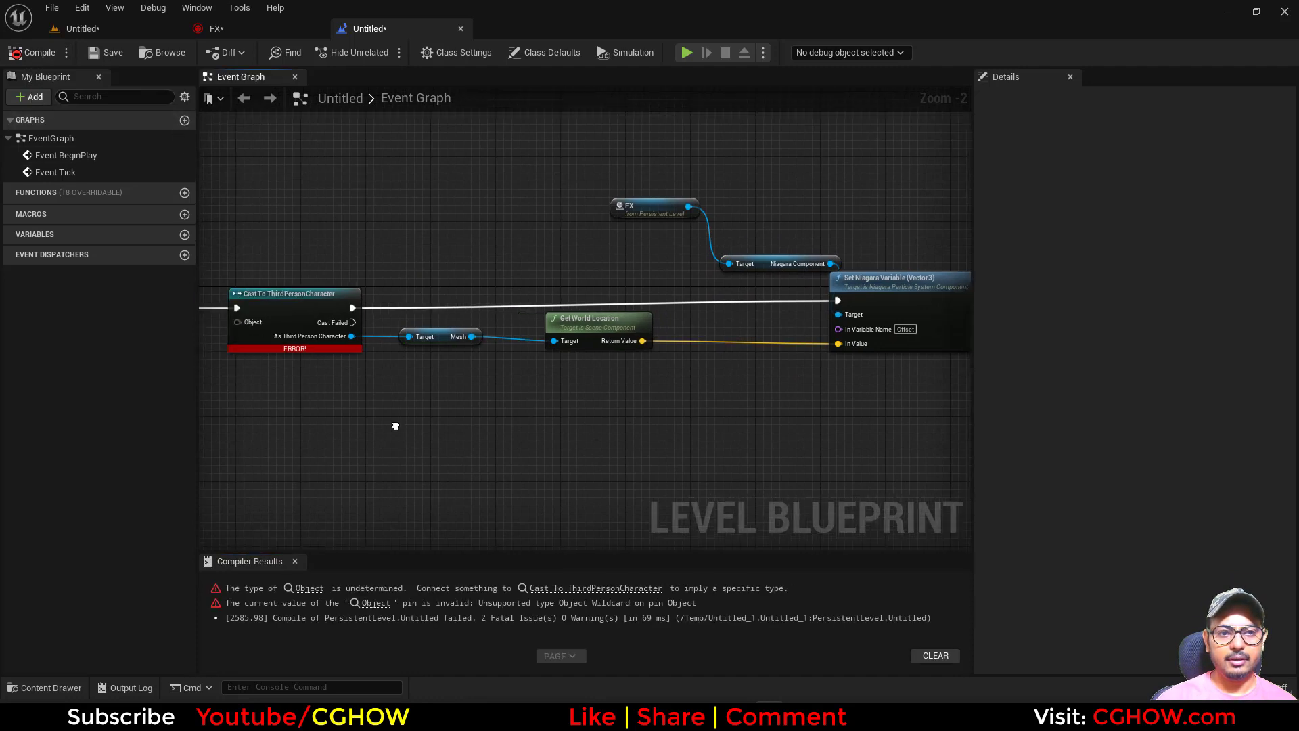
Step: Move the Event Tick node lower and the Event BeginPlay node farther from the cast node to make room
scroll(460, 313, "up", 2)
left_click_drag(324, 384, 334, 460)
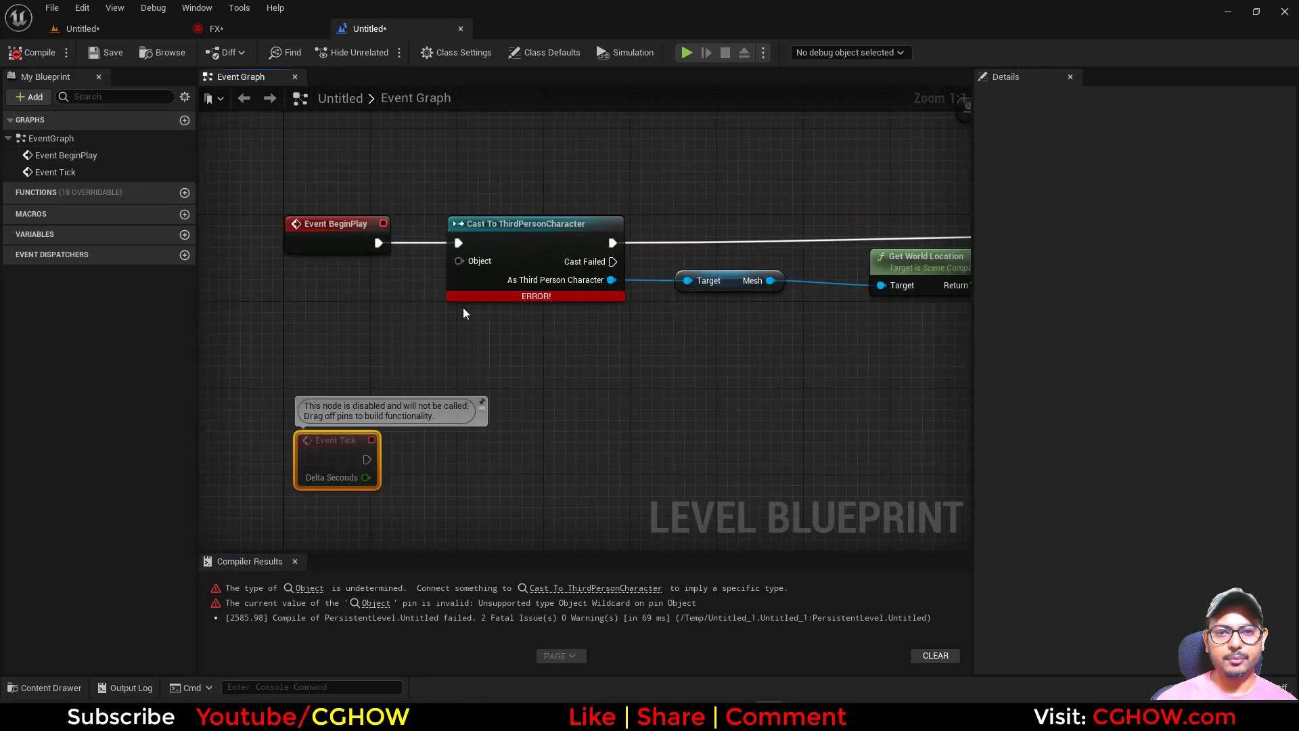
left_click(298, 226)
left_click_drag(298, 226, 244, 226)
Step: Add a Get All Actors Of Class node beneath Event BeginPlay, and return to the level editor
right_click(271, 310)
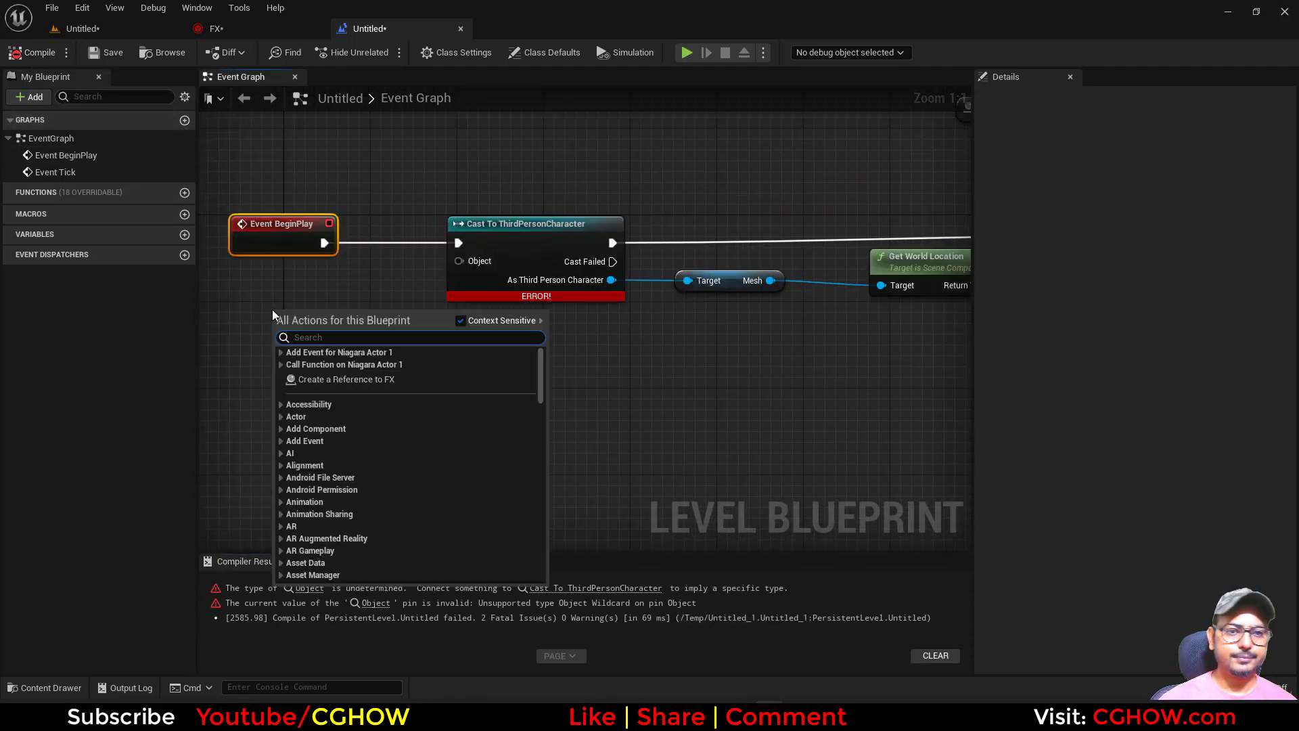
type("get all")
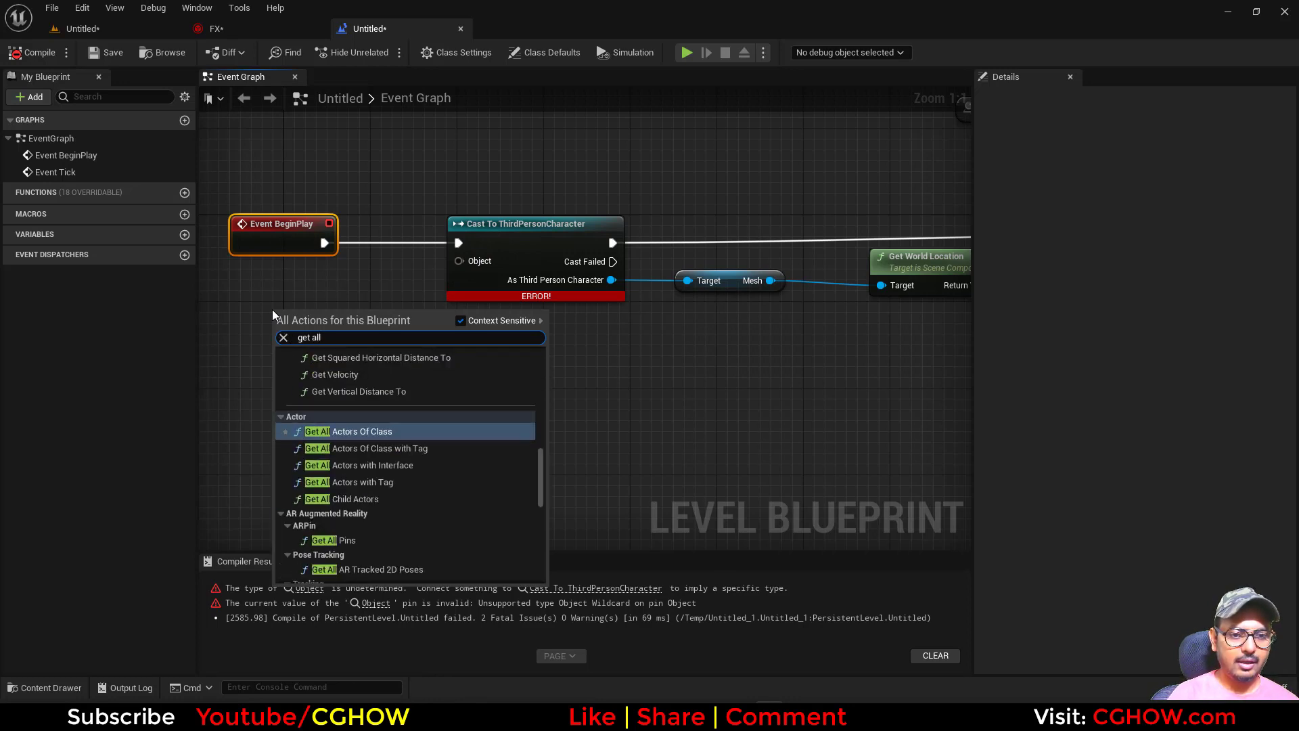
key("Return")
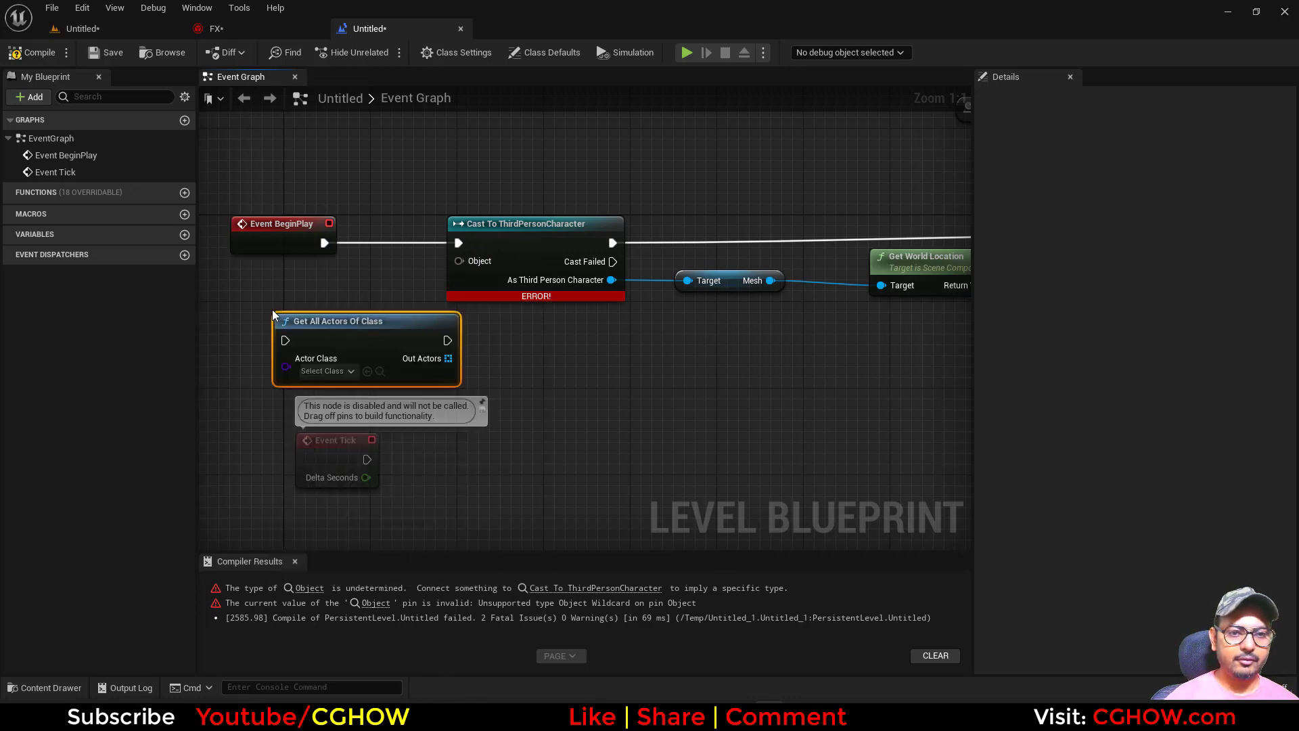
left_click(117, 27)
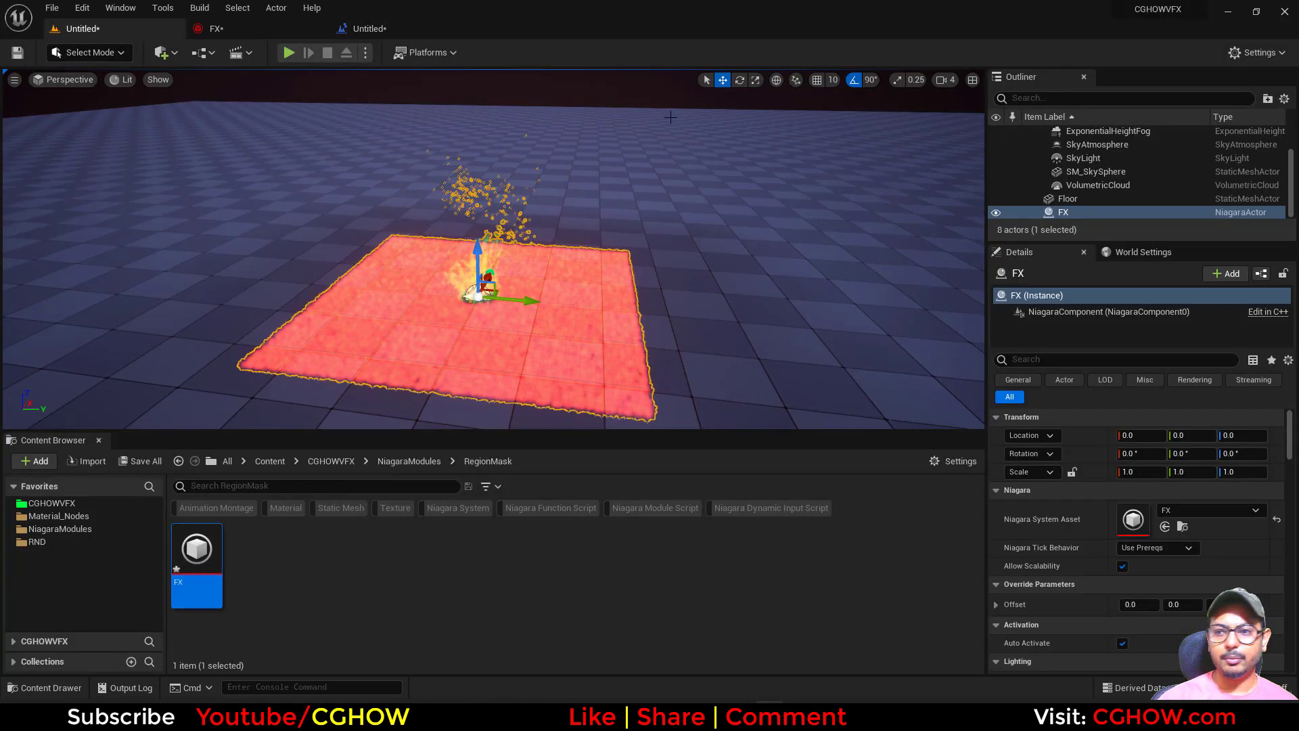